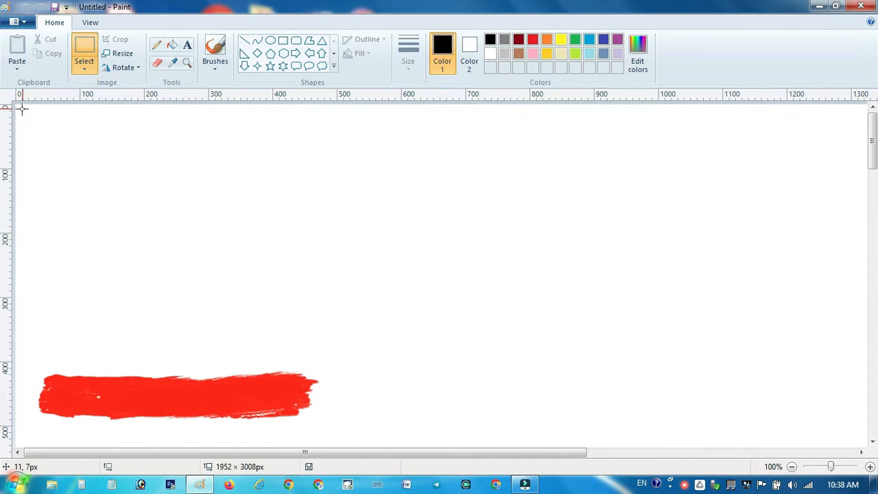
# Crop the canvas to about 1302 × 519 px and draw a black vertical line about 469 px long left of centre
pyautogui.moveTo(23, 108); pyautogui.dragTo(859, 442)
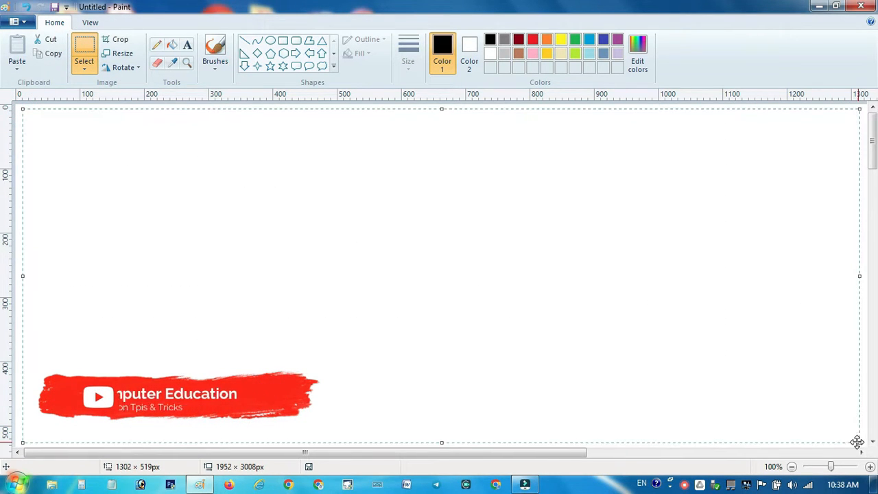
pyautogui.click(106, 42)
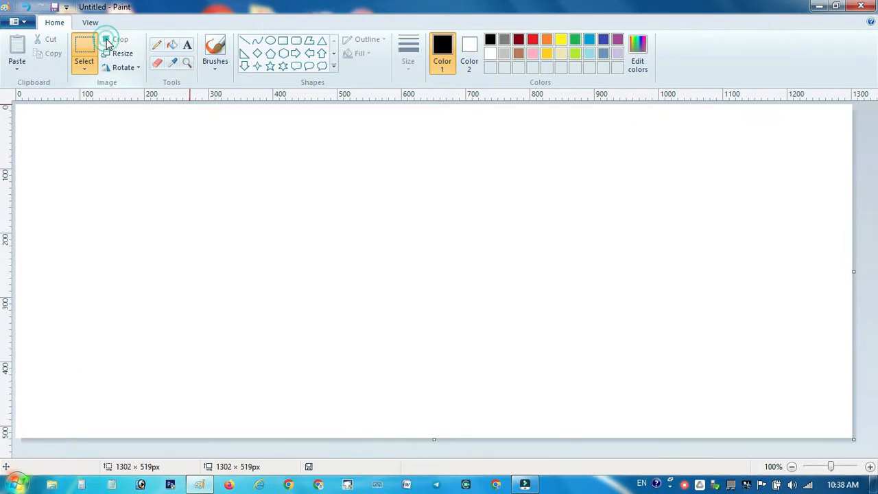
pyautogui.click(244, 41)
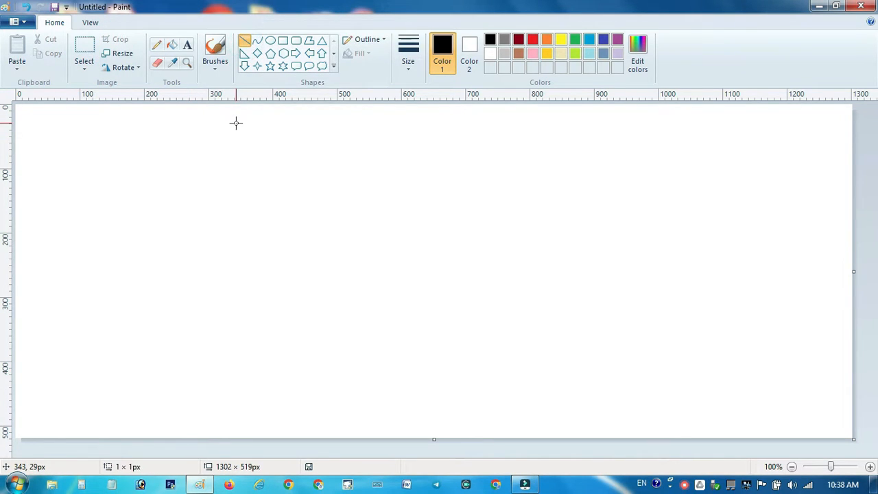
pyautogui.moveTo(235, 122); pyautogui.dragTo(245, 409)
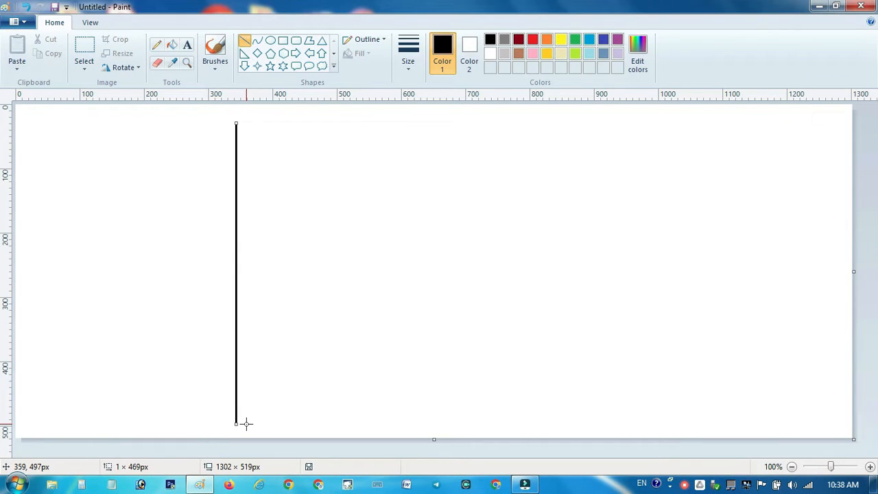
# Duplicate the vertical line using a transparent selection and place the copy just right of the original, parallel to it, forming a pole
pyautogui.click(83, 47)
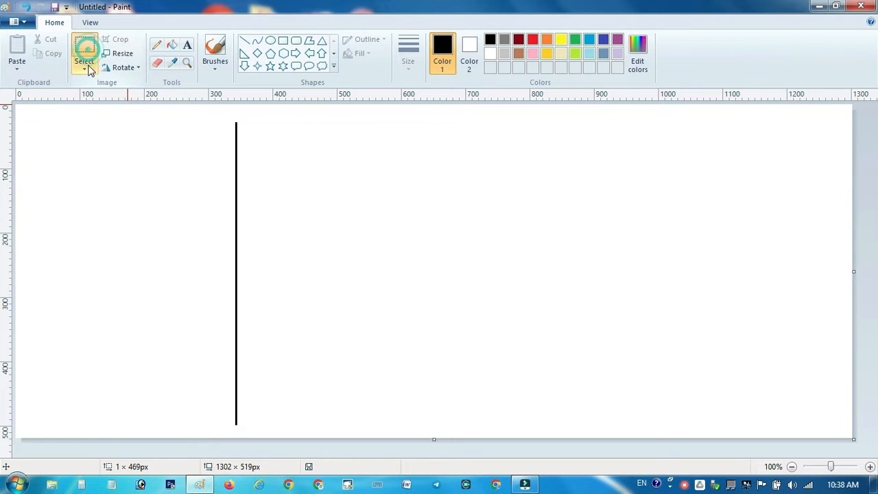
pyautogui.click(84, 63)
pyautogui.click(94, 100)
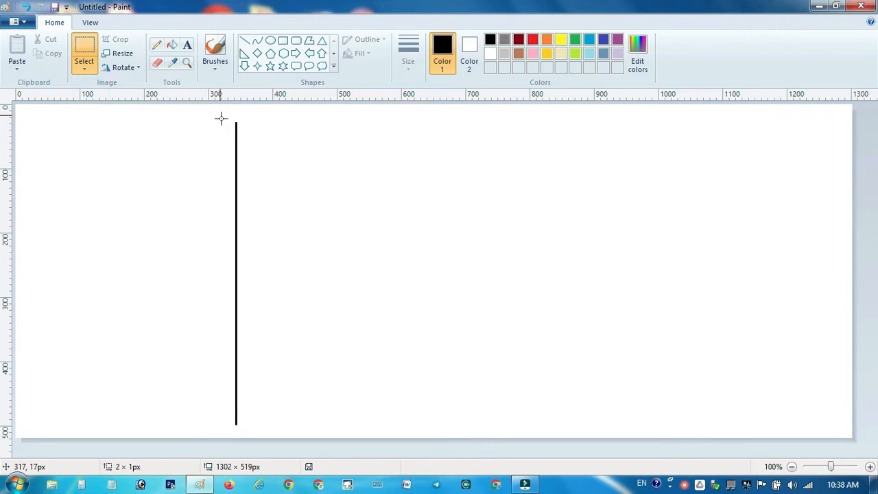
pyautogui.moveTo(220, 115); pyautogui.dragTo(245, 366)
pyautogui.moveTo(249, 427); pyautogui.dragTo(248, 435)
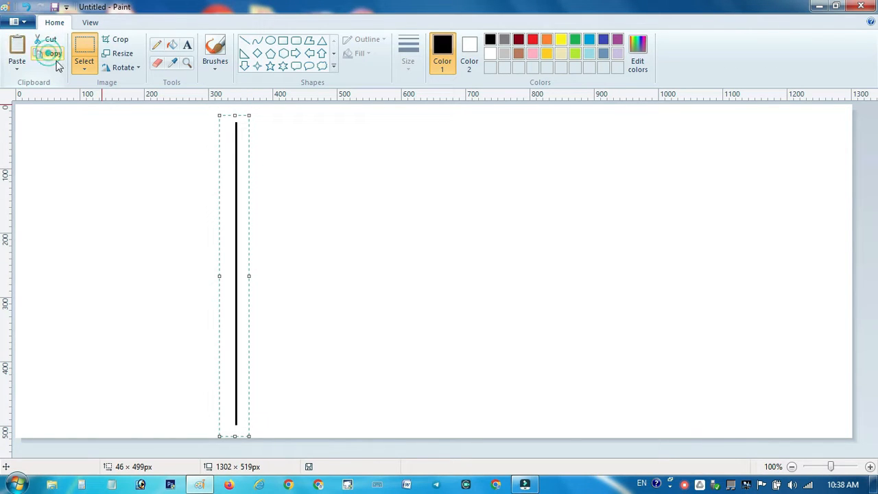
pyautogui.click(84, 69)
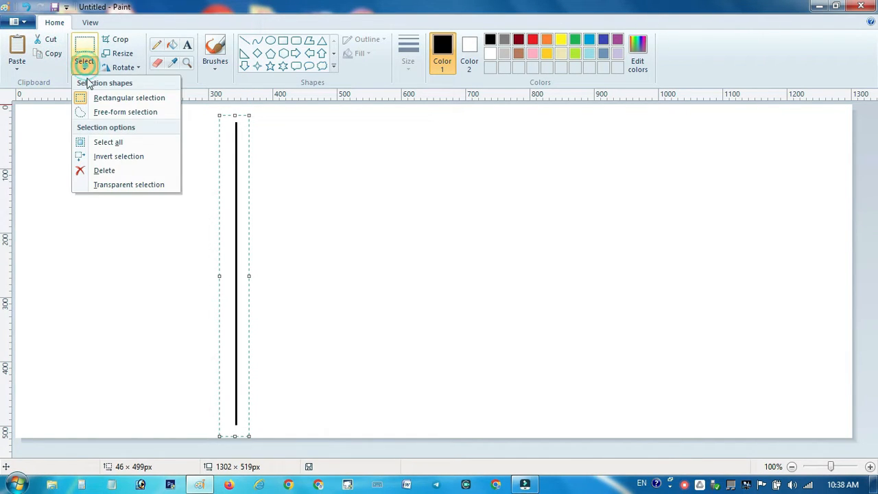
pyautogui.click(103, 185)
pyautogui.click(18, 47)
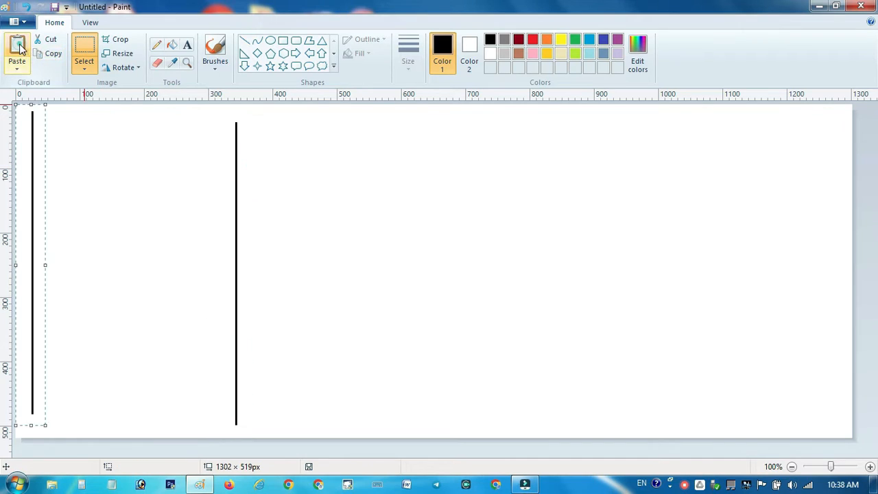
pyautogui.moveTo(33, 127); pyautogui.dragTo(247, 145)
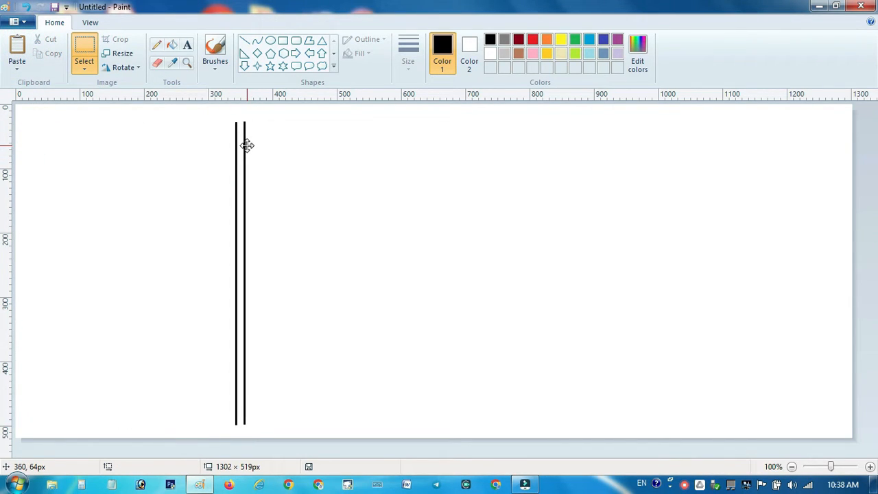
pyautogui.click(290, 164)
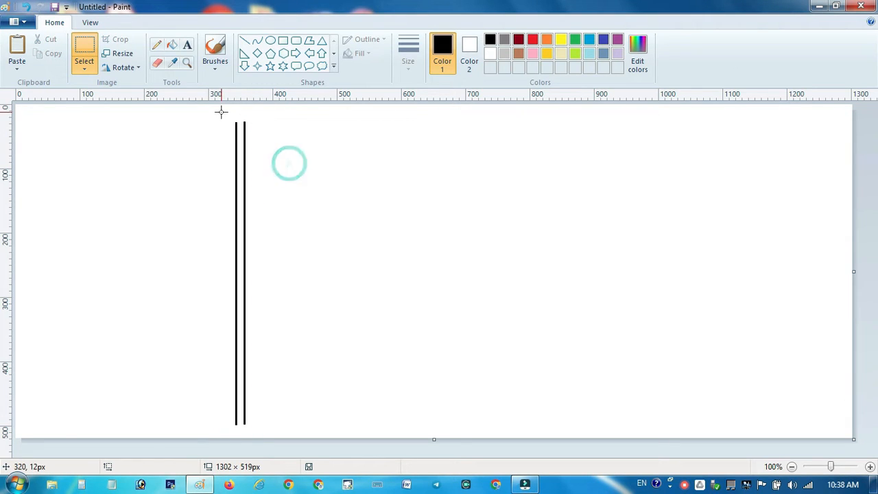
# Trim the upper and lower ends of both pole lines evenly by deleting thin selected strips
pyautogui.moveTo(221, 113); pyautogui.dragTo(258, 129)
pyautogui.press('Delete')
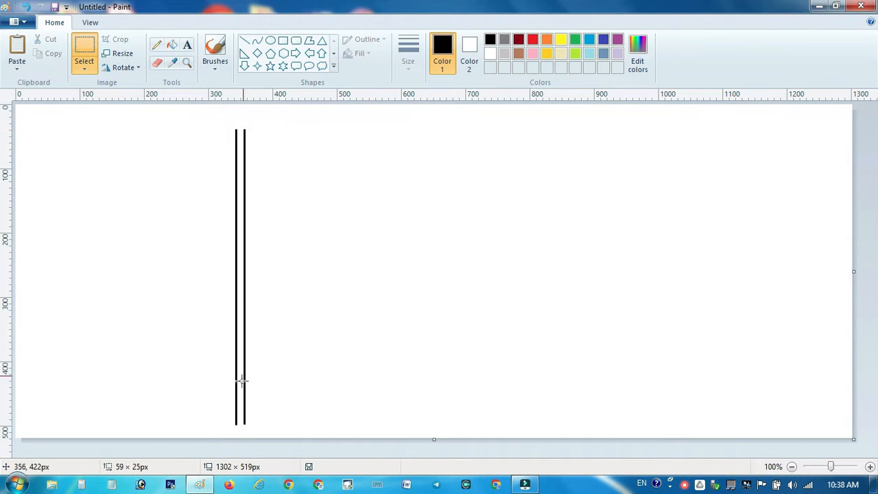
pyautogui.moveTo(227, 418); pyautogui.dragTo(262, 434)
# Draw an S-shaped wavy curve about 452 px wide to the right of the pole, dipping first and then rising
pyautogui.click(257, 41)
pyautogui.moveTo(364, 170); pyautogui.dragTo(655, 169)
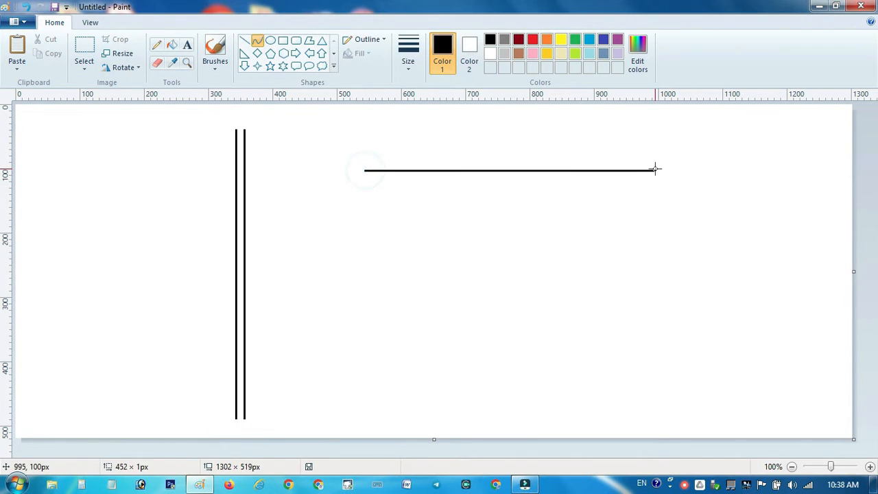
pyautogui.moveTo(448, 171); pyautogui.dragTo(454, 230)
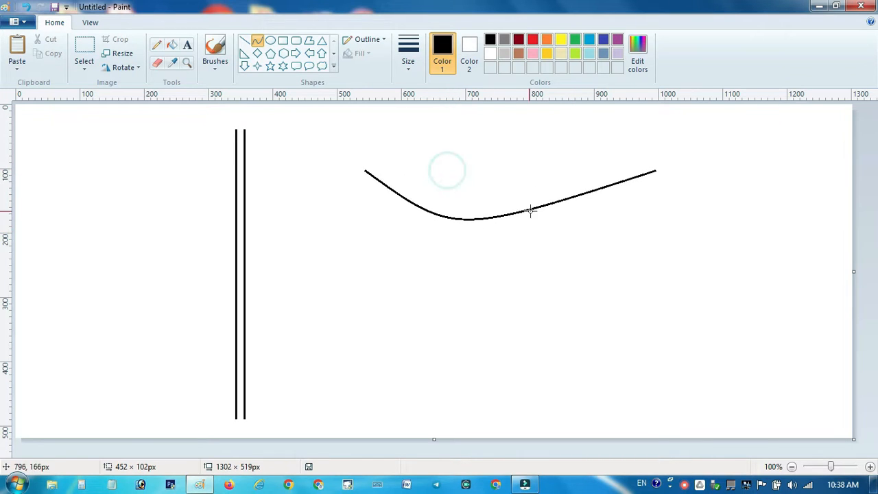
pyautogui.moveTo(528, 209); pyautogui.dragTo(527, 122)
pyautogui.moveTo(522, 154); pyautogui.dragTo(516, 154)
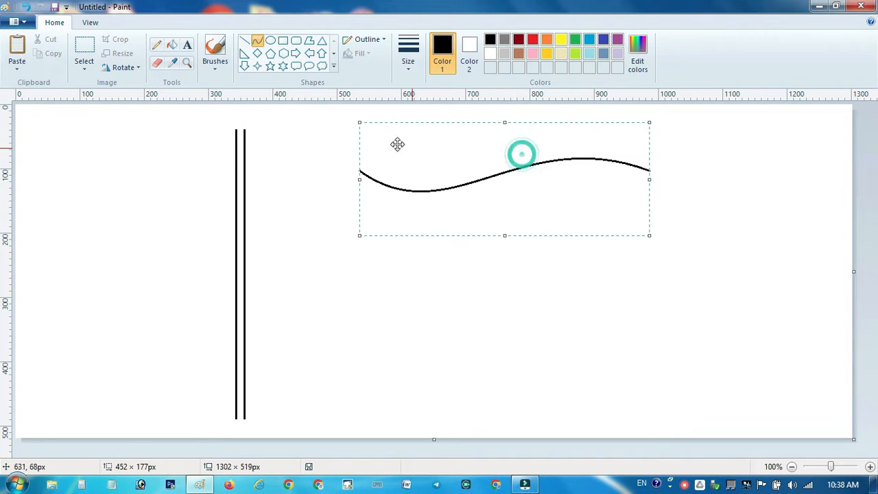
pyautogui.moveTo(314, 131); pyautogui.dragTo(542, 171)
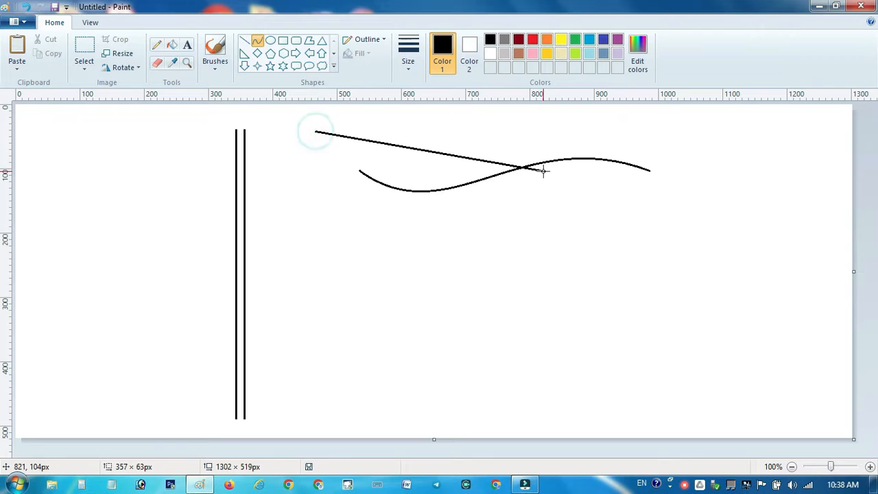
pyautogui.press('Escape')
# Copy the wavy curve and place the duplicate directly below the original
pyautogui.click(85, 48)
pyautogui.moveTo(323, 130); pyautogui.dragTo(682, 209)
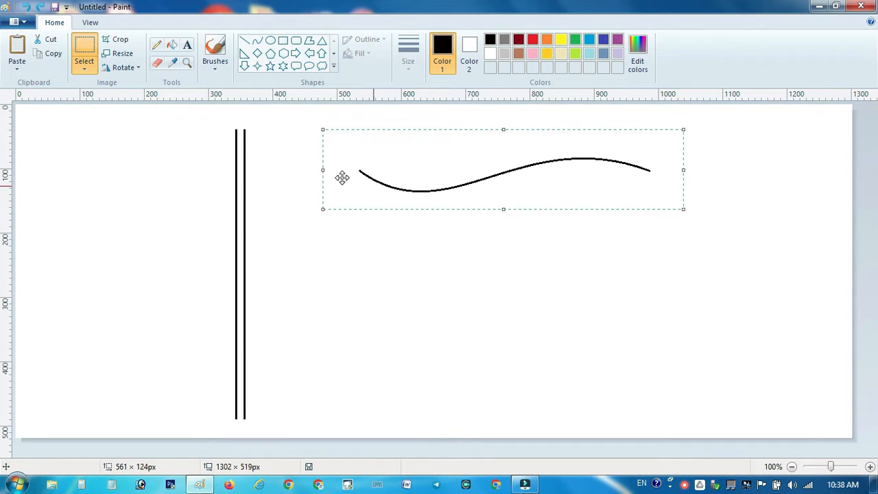
pyautogui.click(53, 56)
pyautogui.click(17, 51)
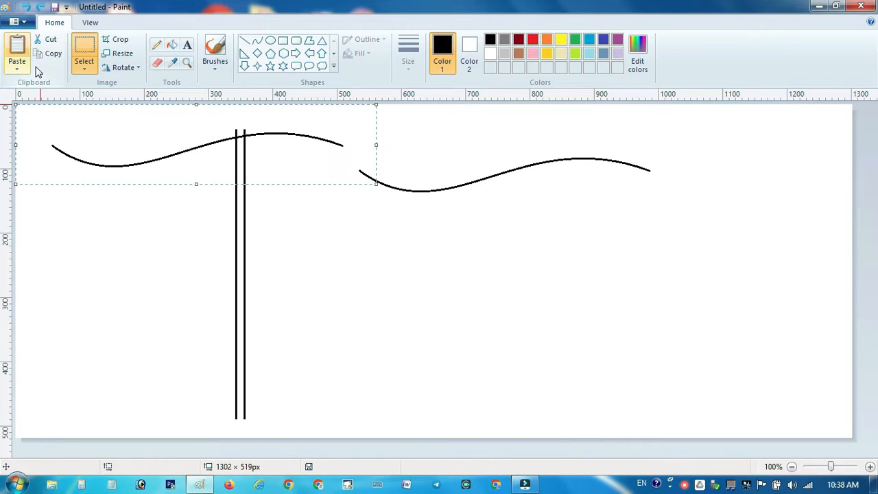
pyautogui.moveTo(281, 163); pyautogui.dragTo(584, 217)
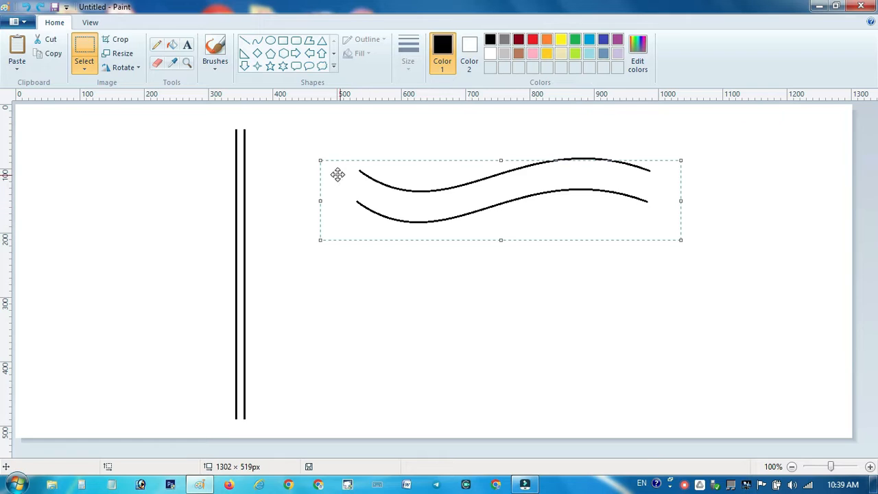
# Duplicate the pair of wavy curves and place the copies below them to make four evenly spaced curves
pyautogui.moveTo(325, 132); pyautogui.dragTo(667, 239)
pyautogui.rightClick(516, 177)
pyautogui.rightClick(539, 195)
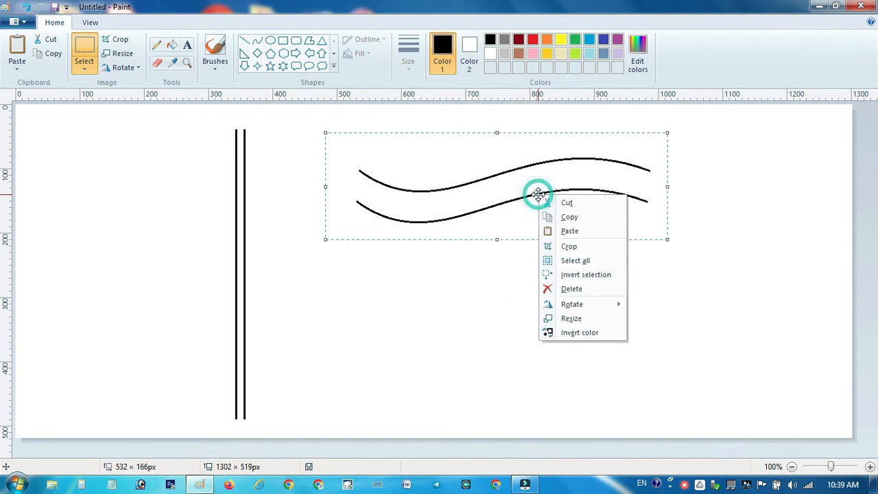
pyautogui.click(570, 232)
pyautogui.moveTo(133, 177); pyautogui.dragTo(445, 267)
pyautogui.click(427, 349)
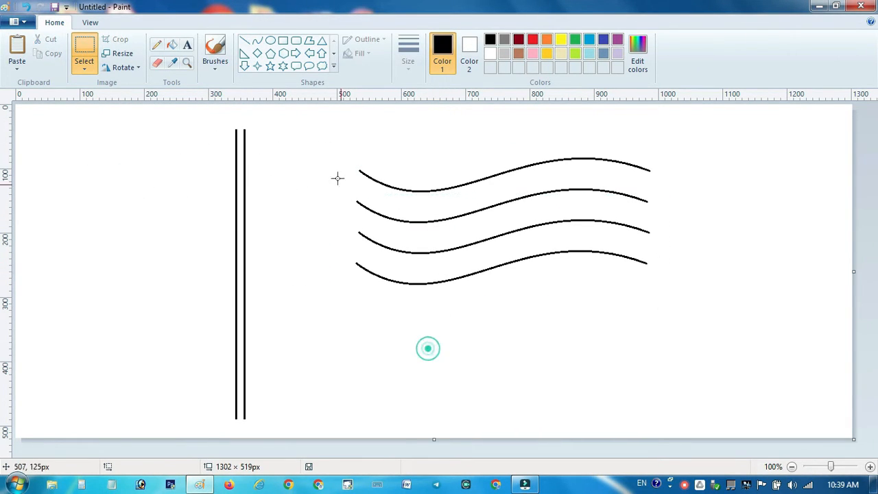
# Trim the left ends of the four curves evenly and move the curves so they meet the pole's right line
pyautogui.moveTo(317, 142)
pyautogui.mouseDown()
pyautogui.moveTo(348, 196)
pyautogui.moveTo(386, 327)
pyautogui.mouseUp()
pyautogui.press('Delete')
pyautogui.moveTo(356, 147); pyautogui.dragTo(666, 304)
pyautogui.moveTo(503, 218); pyautogui.dragTo(361, 180)
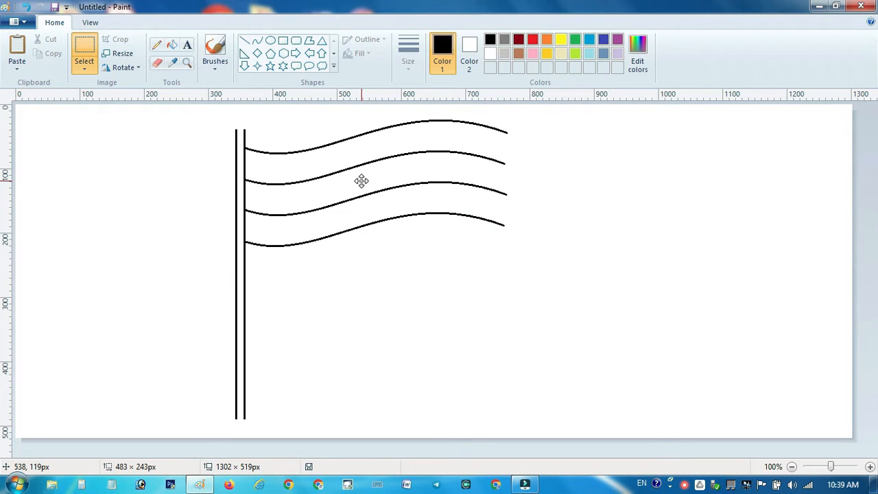
pyautogui.click(408, 343)
# Draw an S-shaped curve about 143 × 147 px from the top wavy curve to the bottom one as the flag's outer edge
pyautogui.click(258, 41)
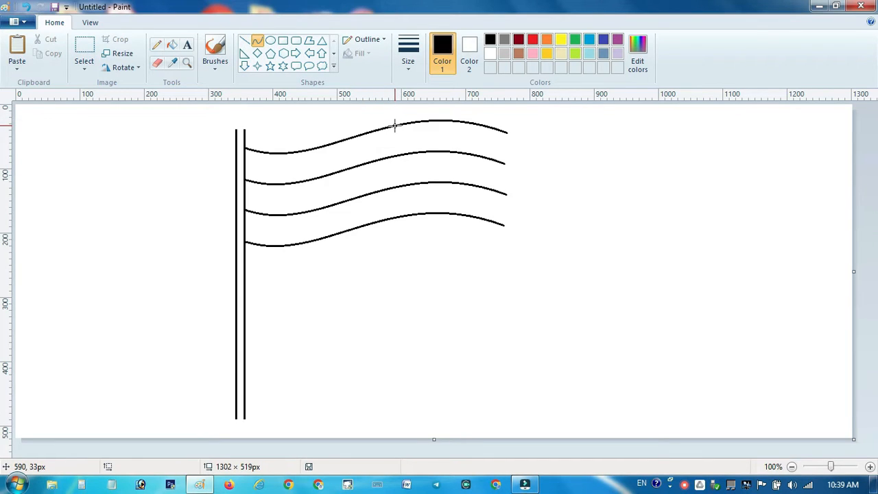
pyautogui.moveTo(395, 125); pyautogui.dragTo(486, 219)
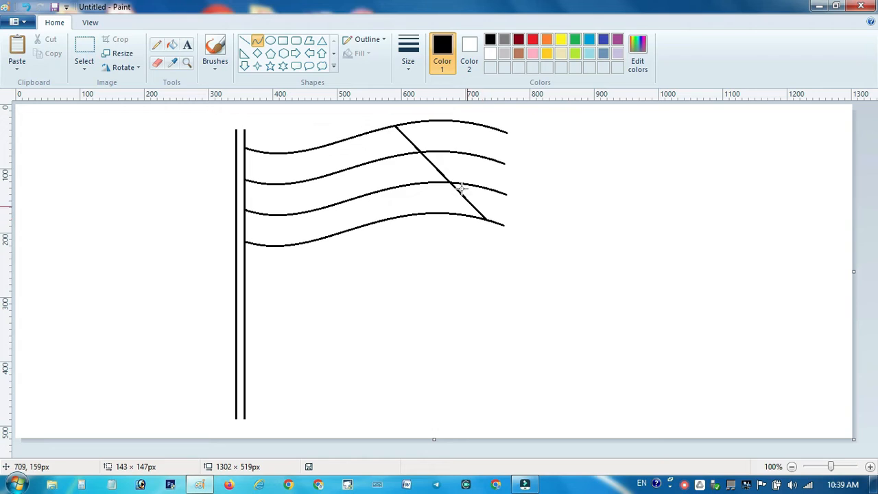
pyautogui.moveTo(408, 135); pyautogui.dragTo(440, 132)
pyautogui.moveTo(461, 179); pyautogui.dragTo(433, 198)
pyautogui.click(402, 289)
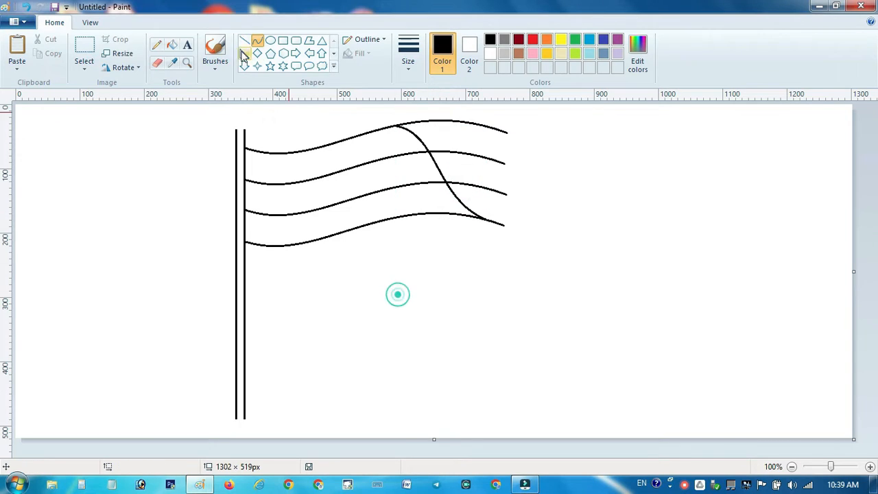
# Erase the parts of the upper two wavy curves that extend beyond the flag's outer edge, working at 300% zoom
pyautogui.click(187, 63)
pyautogui.click(392, 154)
pyautogui.click(440, 157)
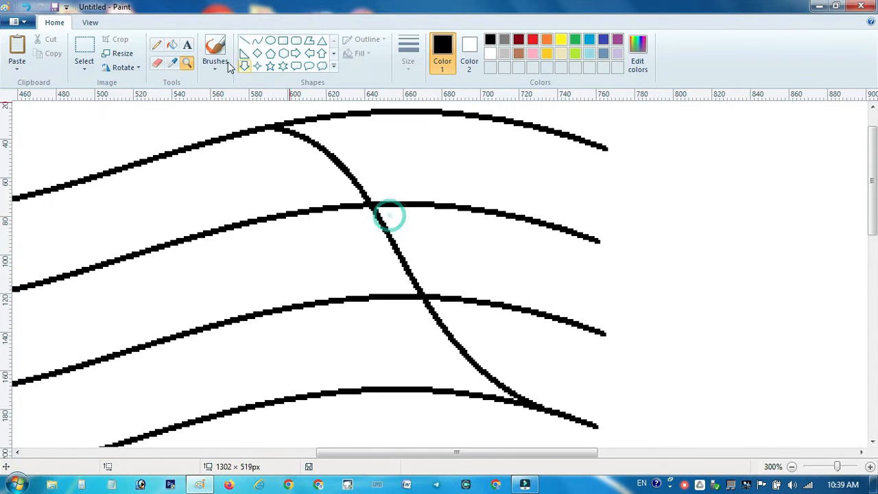
pyautogui.click(162, 68)
pyautogui.scroll(2, 374, 168)
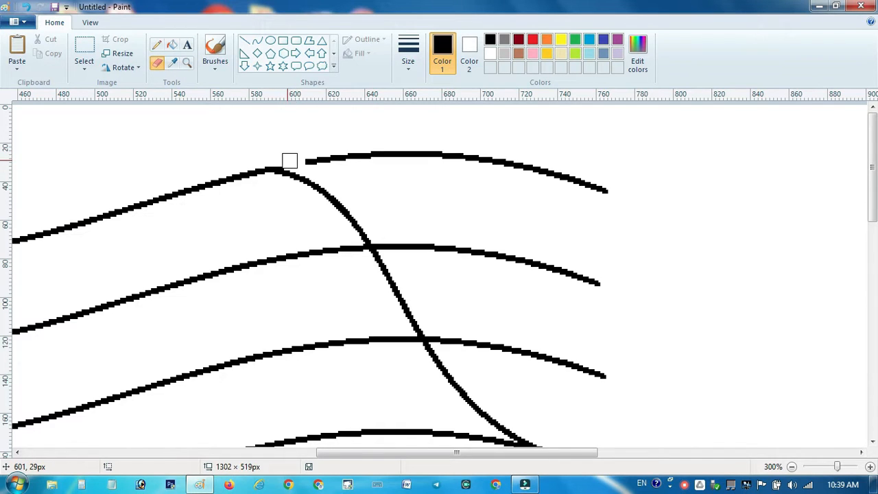
pyautogui.moveTo(322, 161)
pyautogui.mouseDown()
pyautogui.moveTo(386, 150)
pyautogui.moveTo(458, 155)
pyautogui.moveTo(619, 188)
pyautogui.mouseUp()
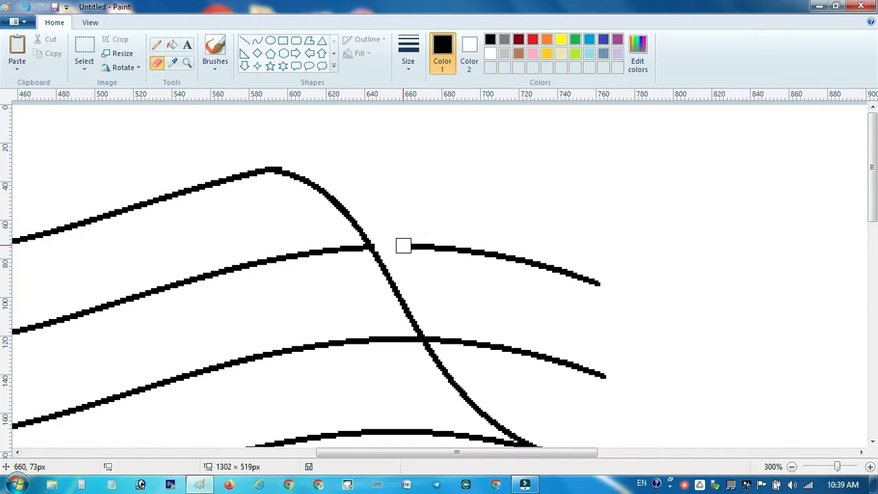
pyautogui.moveTo(404, 246)
pyautogui.mouseDown()
pyautogui.moveTo(550, 263)
pyautogui.moveTo(594, 281)
pyautogui.mouseUp()
# Erase the overhanging parts of the lower two wavy curves, leaving a clean pointed lower corner on the flag
pyautogui.scroll(-3, 602, 280)
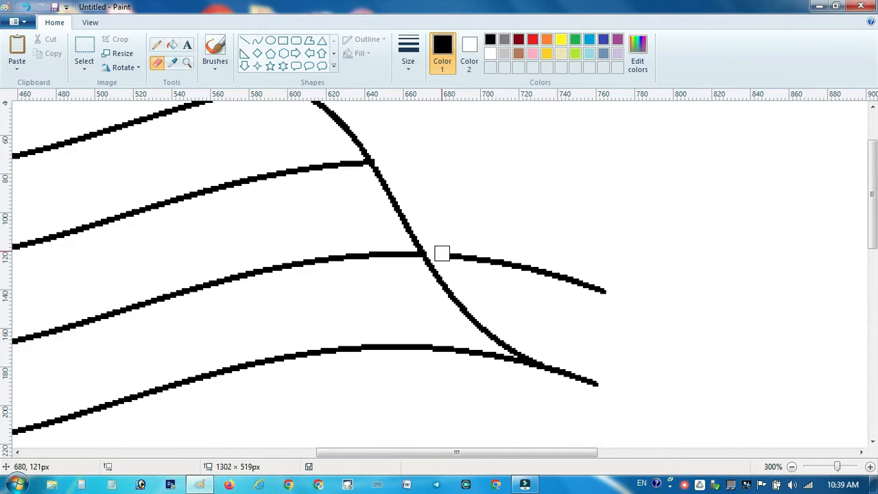
pyautogui.moveTo(442, 253)
pyautogui.mouseDown()
pyautogui.moveTo(476, 253)
pyautogui.moveTo(596, 288)
pyautogui.mouseUp()
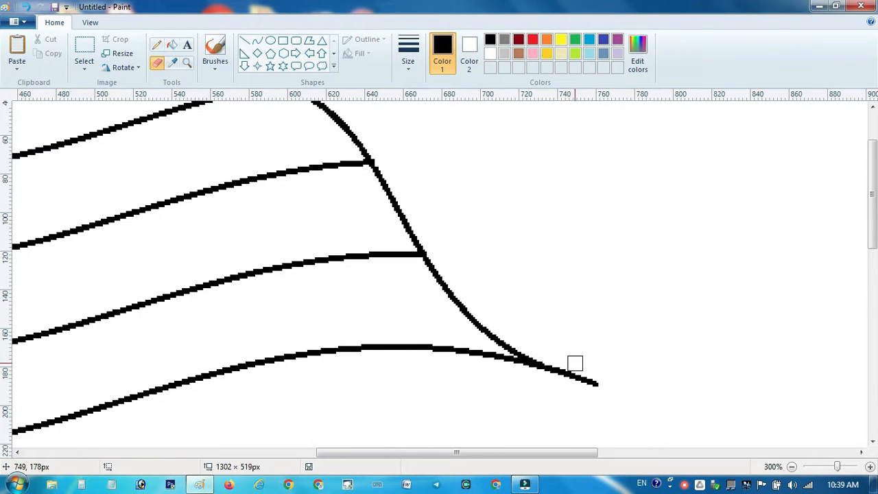
pyautogui.moveTo(550, 354); pyautogui.dragTo(593, 376)
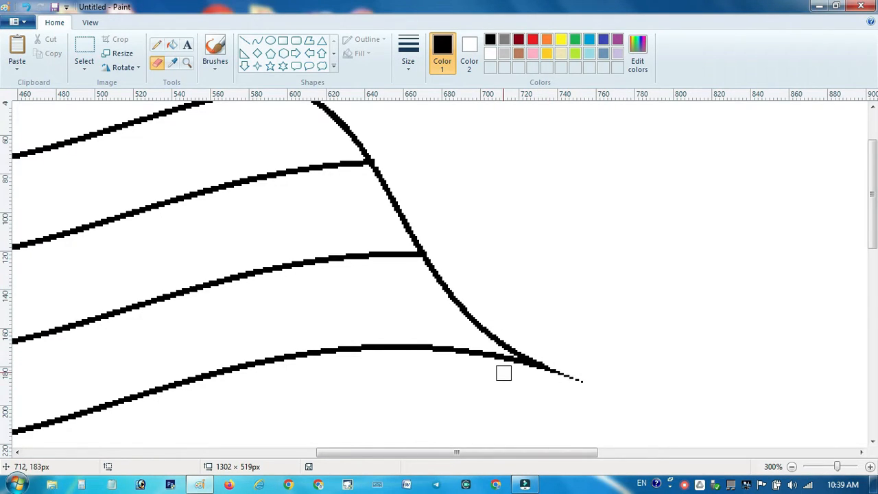
pyautogui.moveTo(509, 369); pyautogui.dragTo(561, 373)
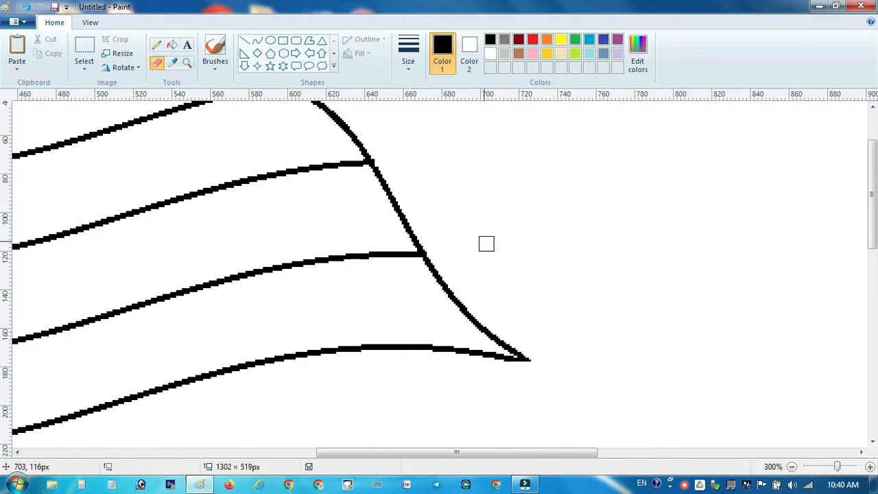
pyautogui.scroll(-2, 478, 226)
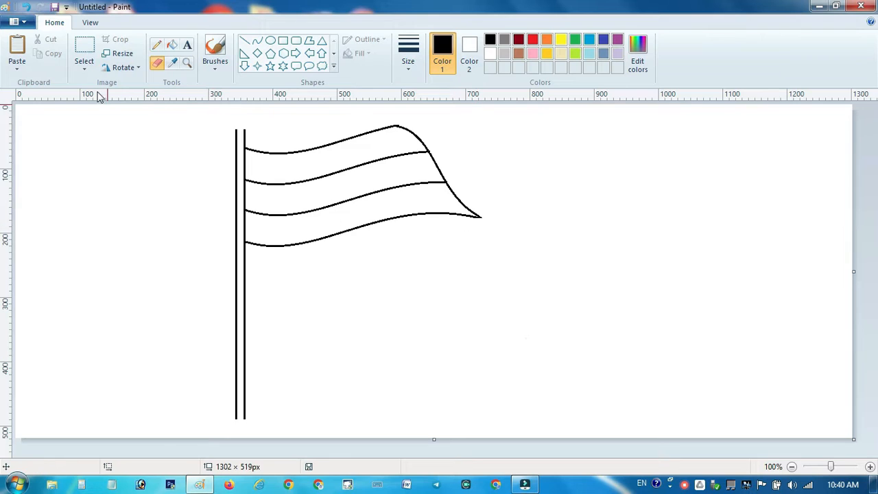
# Draw a small circle about 29 px in diameter in the empty area left of the pole
pyautogui.click(269, 41)
pyautogui.moveTo(109, 192); pyautogui.dragTo(131, 209)
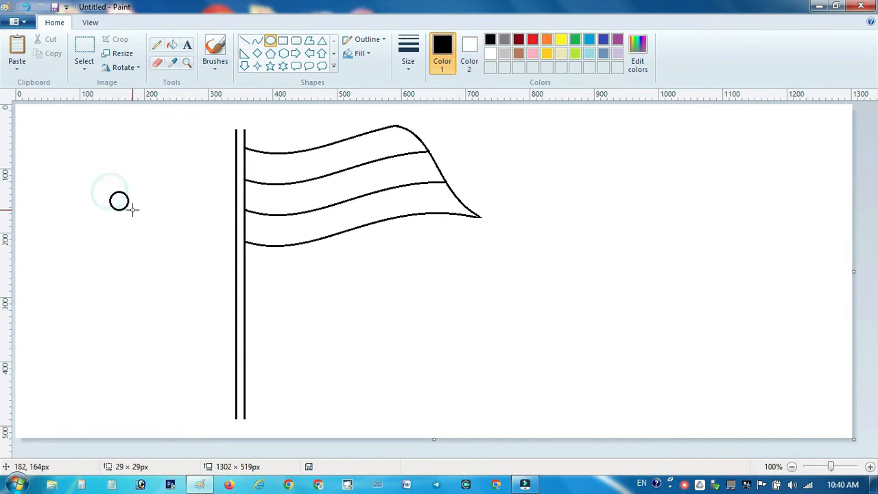
# Delete the top end of the pole's two lines and move the small circle onto the shortened pole as its finial
pyautogui.click(84, 52)
pyautogui.moveTo(221, 119); pyautogui.dragTo(259, 141)
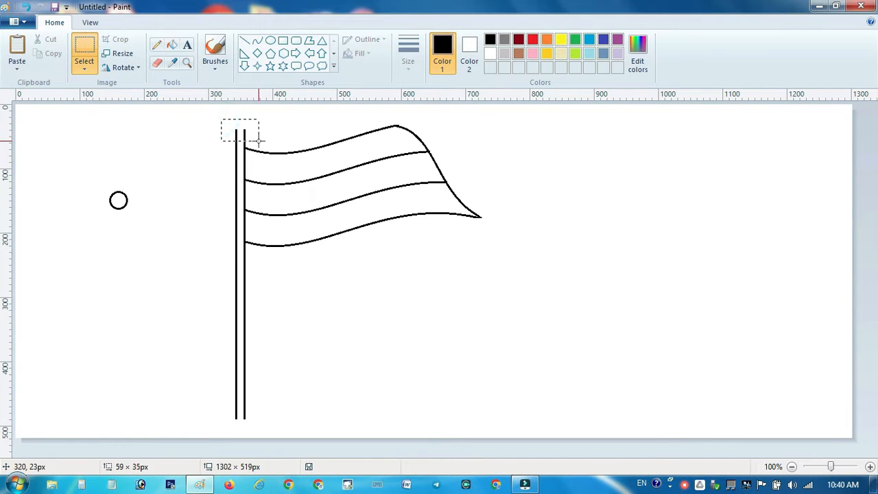
pyautogui.press('Delete')
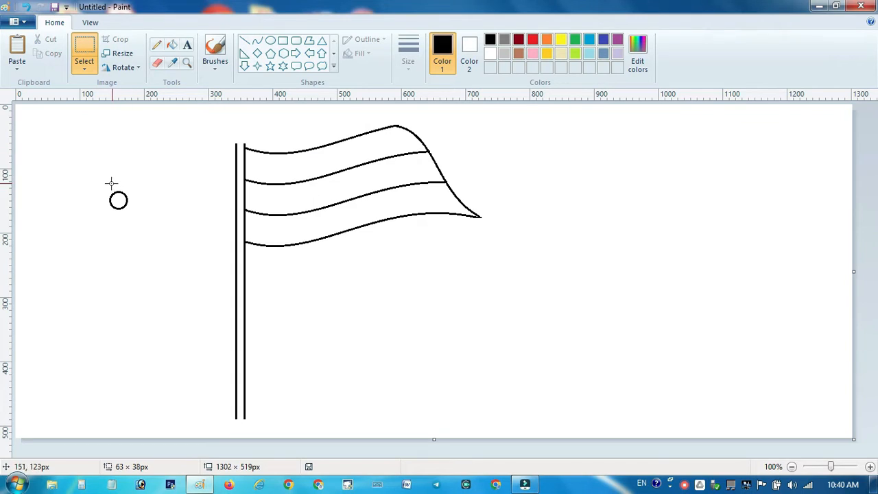
pyautogui.moveTo(133, 217); pyautogui.dragTo(253, 156)
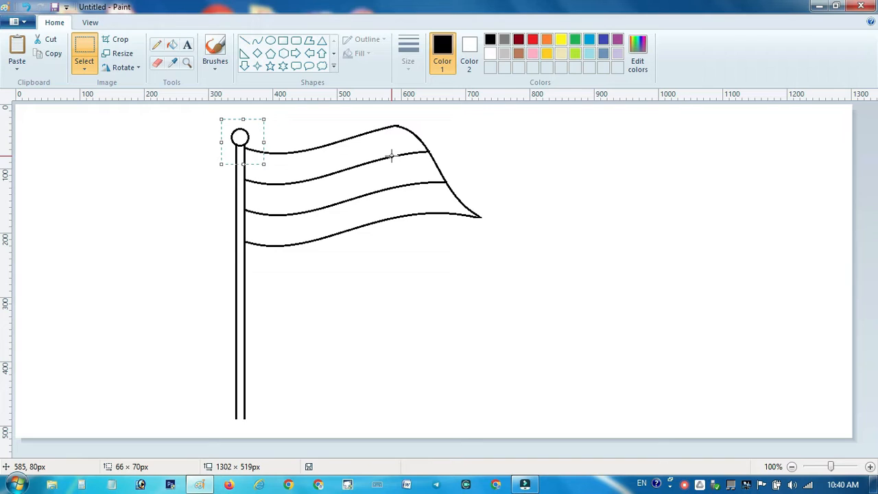
pyautogui.click(306, 292)
# Draw a circle about 46 px in diameter in the flag's middle stripe, positioned so it touches both neighbouring wavy curves
pyautogui.click(270, 40)
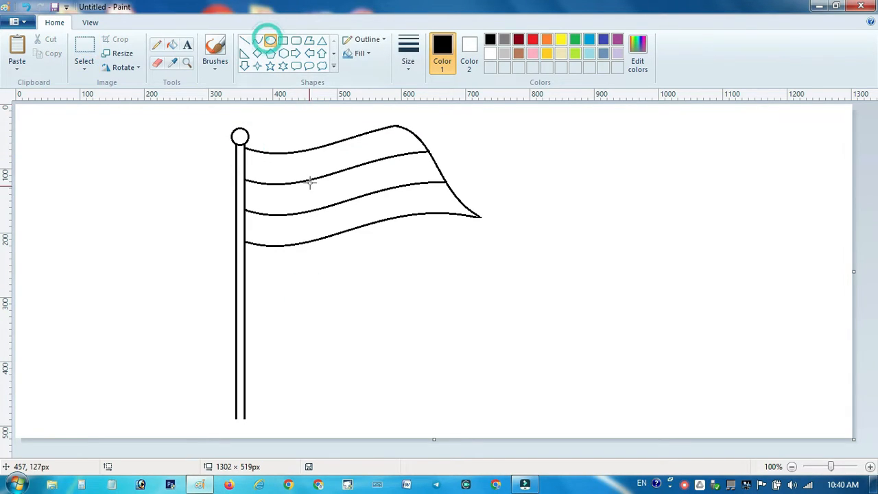
pyautogui.scroll(5, 308, 180)
pyautogui.moveTo(231, 136); pyautogui.dragTo(438, 310)
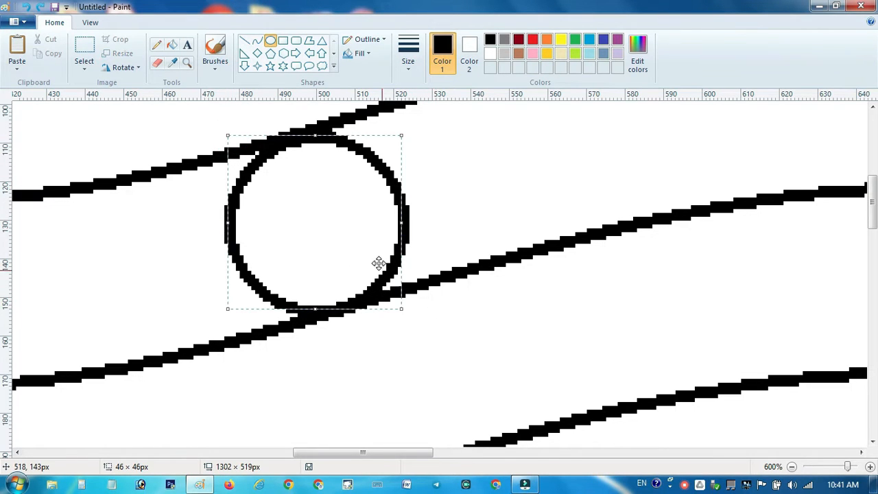
pyautogui.moveTo(335, 220); pyautogui.dragTo(348, 218)
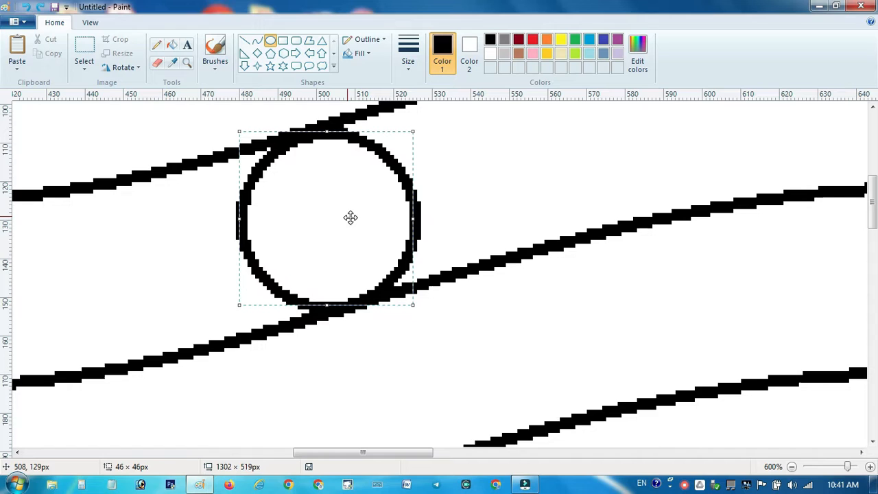
pyautogui.scroll(-7, 350, 217)
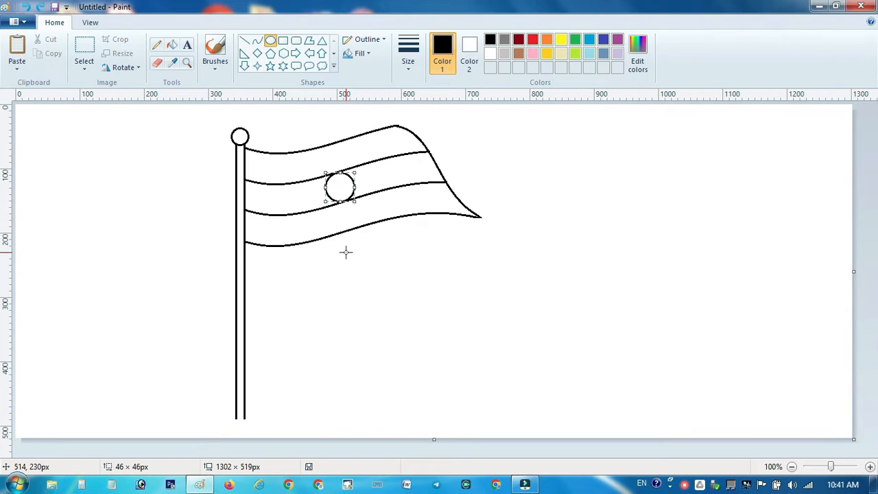
pyautogui.press('Left')
pyautogui.press('Left')
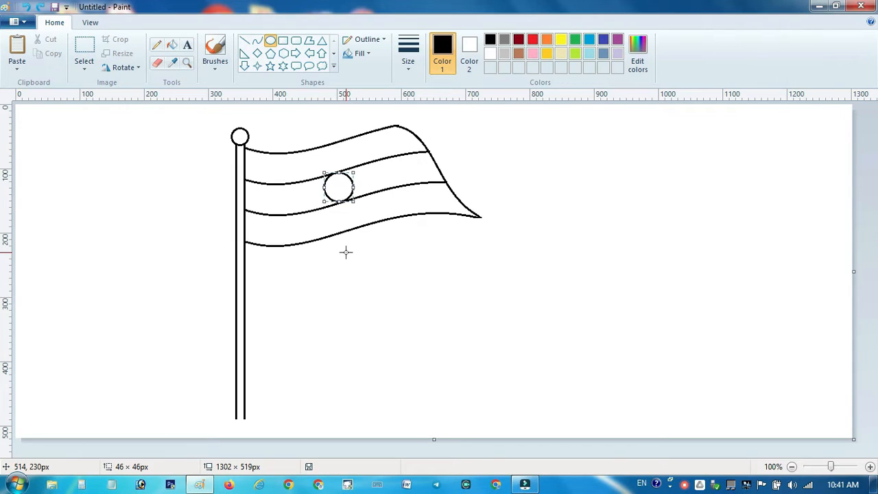
pyautogui.click(362, 268)
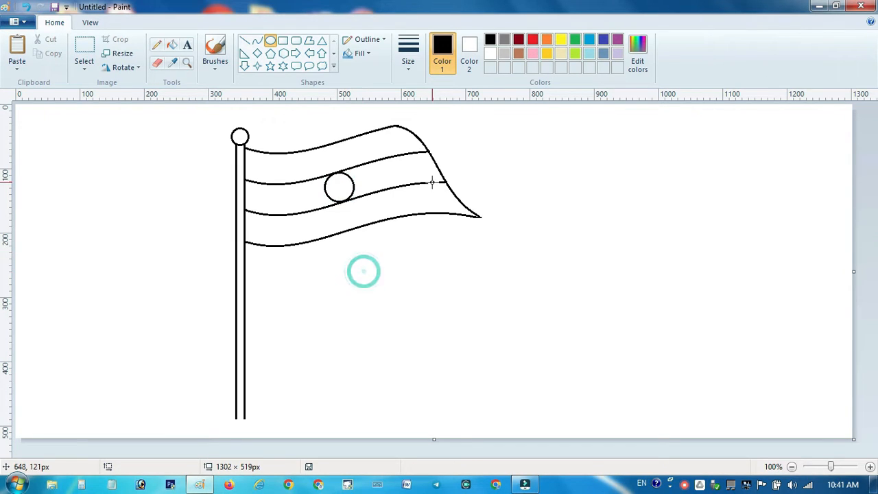
# Move the whole flag and pole drawing toward the canvas's left edge, leaving the right side empty
pyautogui.click(87, 44)
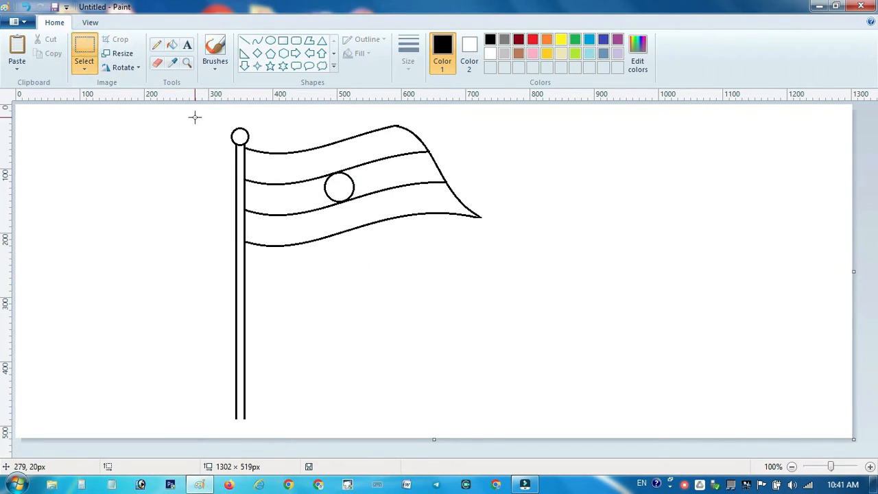
pyautogui.moveTo(195, 117); pyautogui.dragTo(522, 409)
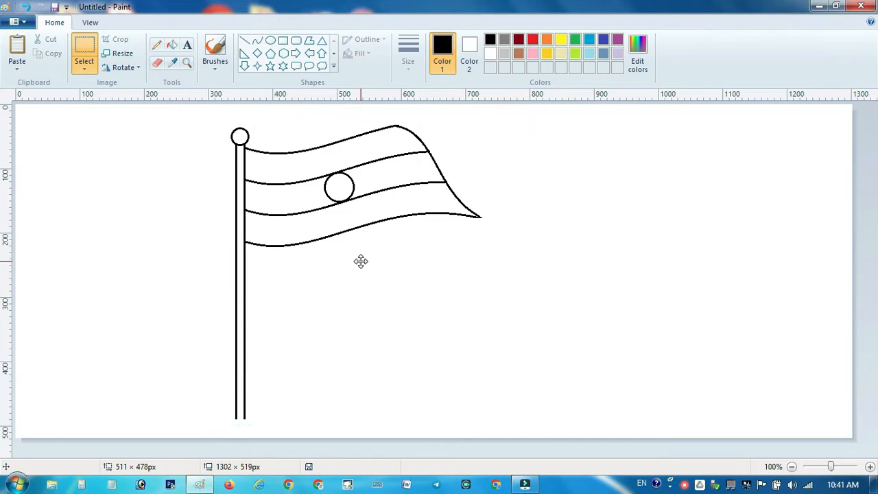
pyautogui.moveTo(358, 261)
pyautogui.mouseDown()
pyautogui.moveTo(404, 257)
pyautogui.moveTo(210, 247)
pyautogui.moveTo(245, 255)
pyautogui.mouseUp()
pyautogui.click(477, 237)
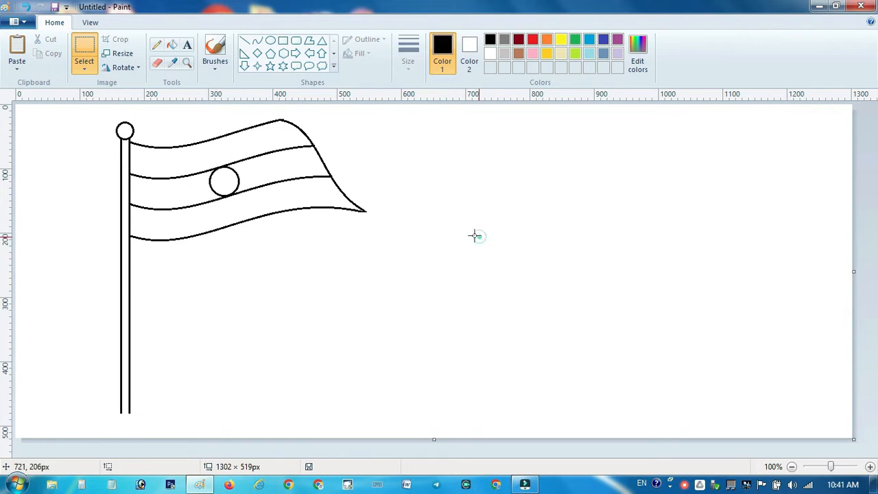
# Draw a thin orange curve about 249 × 63 px inside the top stripe, following its upper edge from the pole to the outer edge
pyautogui.click(187, 62)
pyautogui.click(234, 155)
pyautogui.click(450, 181)
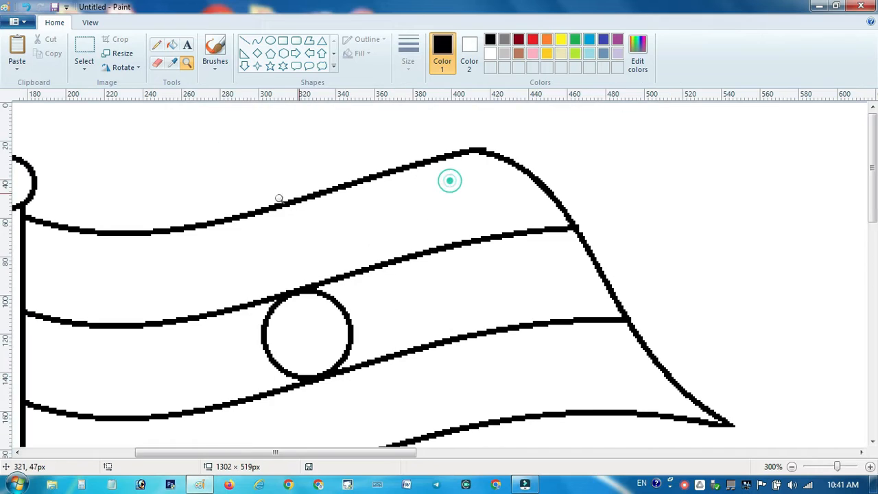
pyautogui.click(189, 207)
pyautogui.click(85, 48)
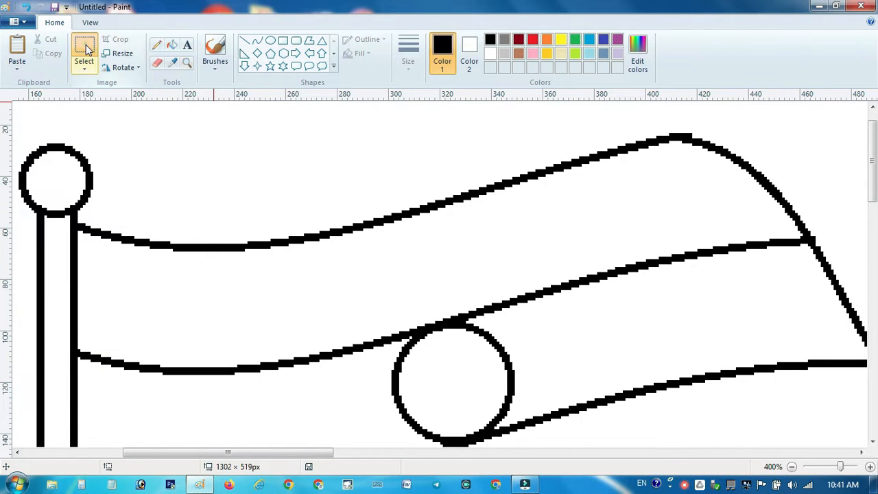
pyautogui.click(545, 40)
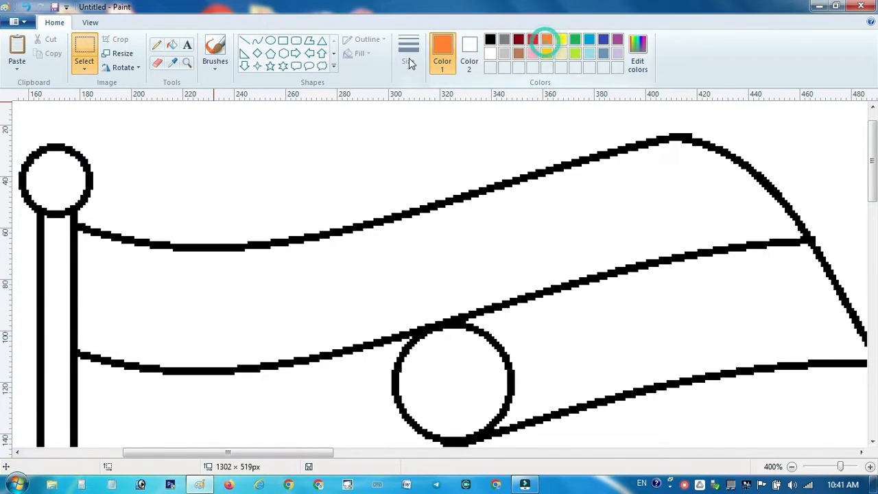
pyautogui.click(256, 40)
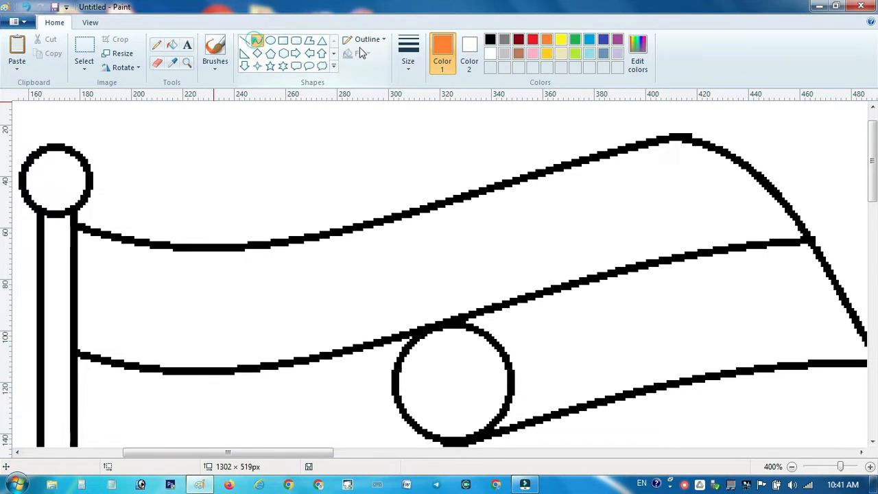
pyautogui.click(408, 51)
pyautogui.click(417, 91)
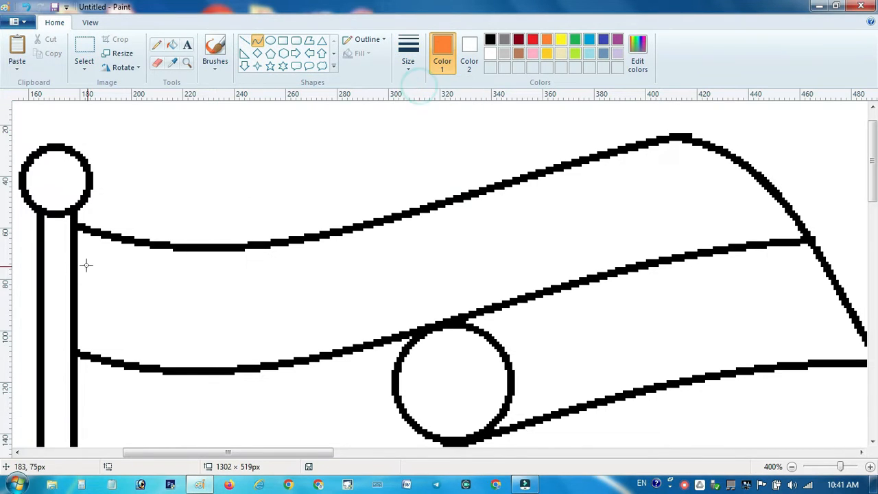
pyautogui.moveTo(75, 261); pyautogui.dragTo(716, 151)
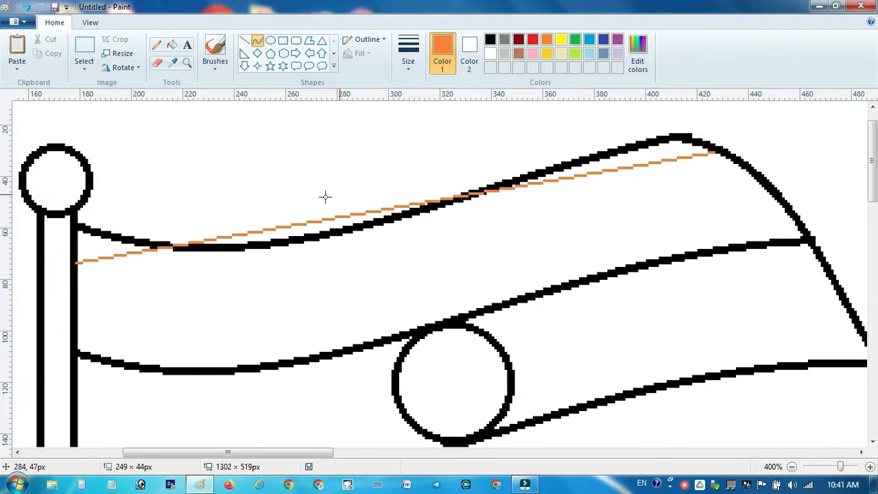
pyautogui.moveTo(187, 225); pyautogui.dragTo(248, 312)
pyautogui.moveTo(608, 188); pyautogui.dragTo(250, 297)
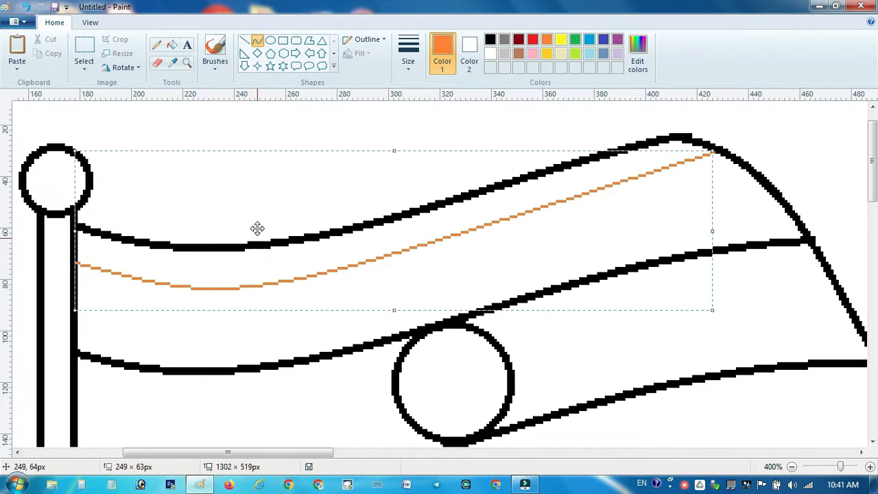
pyautogui.click(250, 135)
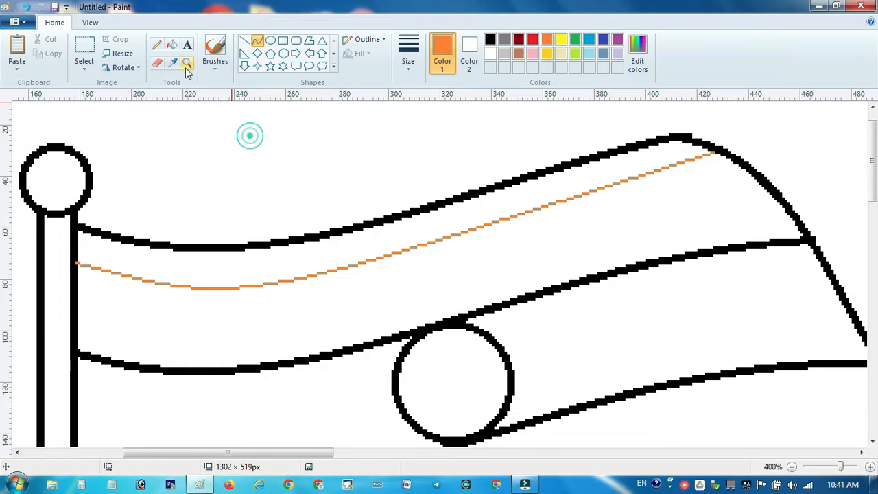
# Draw a thin green S-shaped curve about 335 × 72 px inside the bottom stripe, following its lower edge from the pole to the pointed corner
pyautogui.click(257, 44)
pyautogui.click(572, 42)
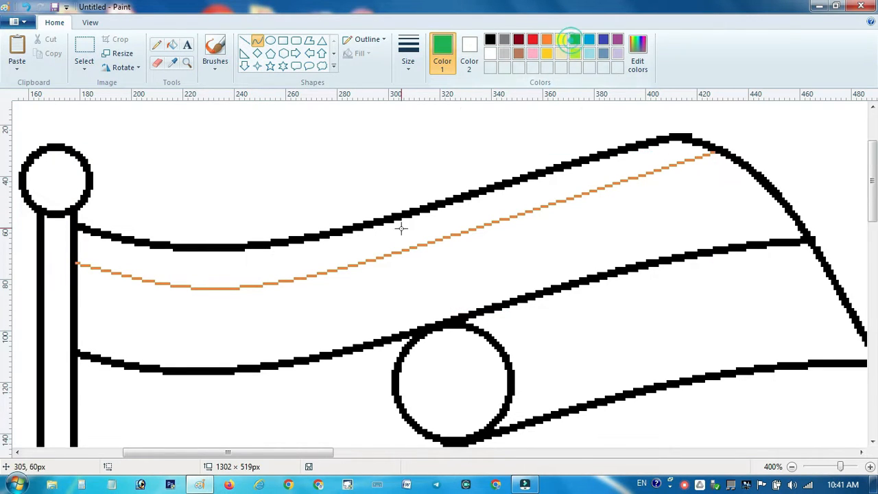
pyautogui.scroll(-3, 391, 230)
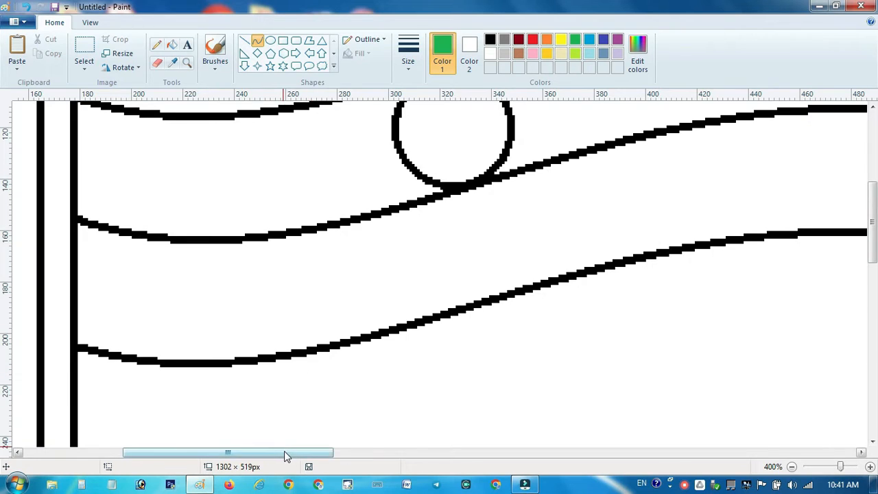
pyautogui.moveTo(282, 452); pyautogui.dragTo(301, 452)
pyautogui.scroll(-1, 361, 339)
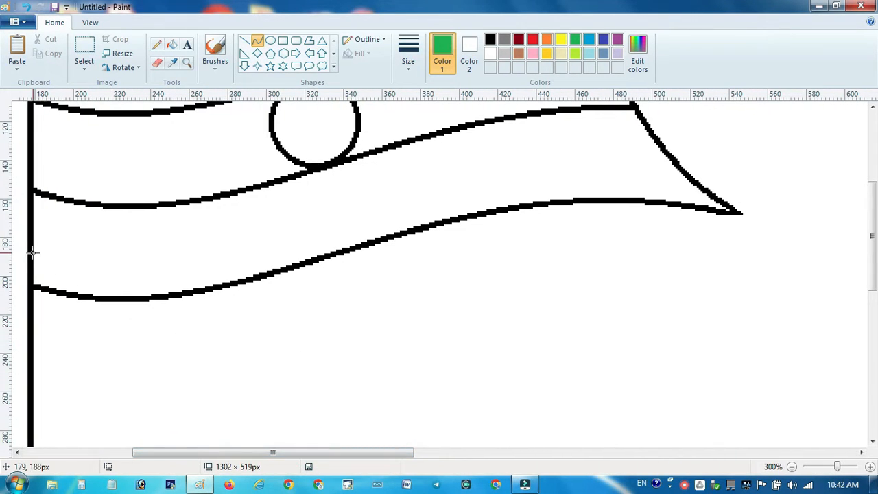
pyautogui.moveTo(33, 253); pyautogui.dragTo(677, 202)
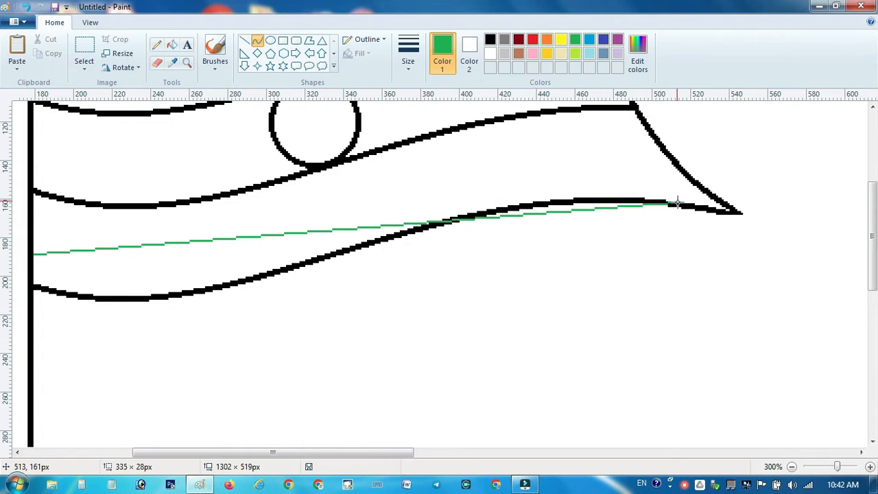
pyautogui.moveTo(155, 242); pyautogui.dragTo(149, 293)
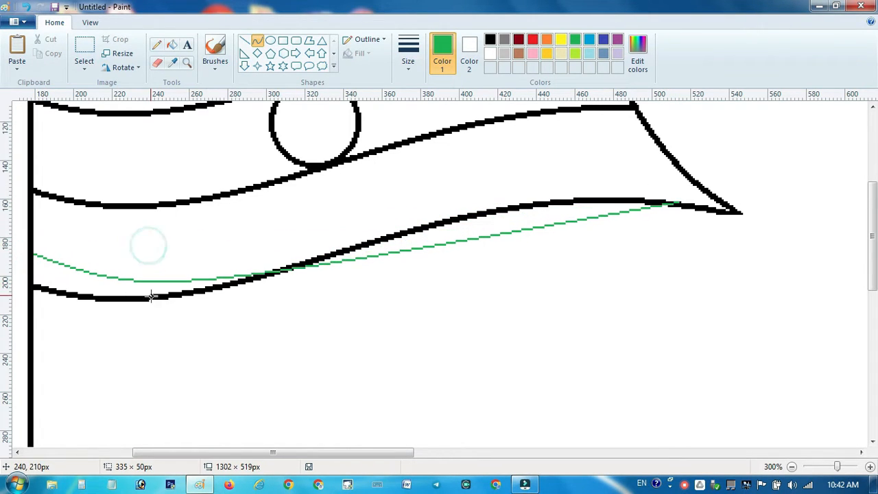
pyautogui.moveTo(489, 237); pyautogui.dragTo(492, 158)
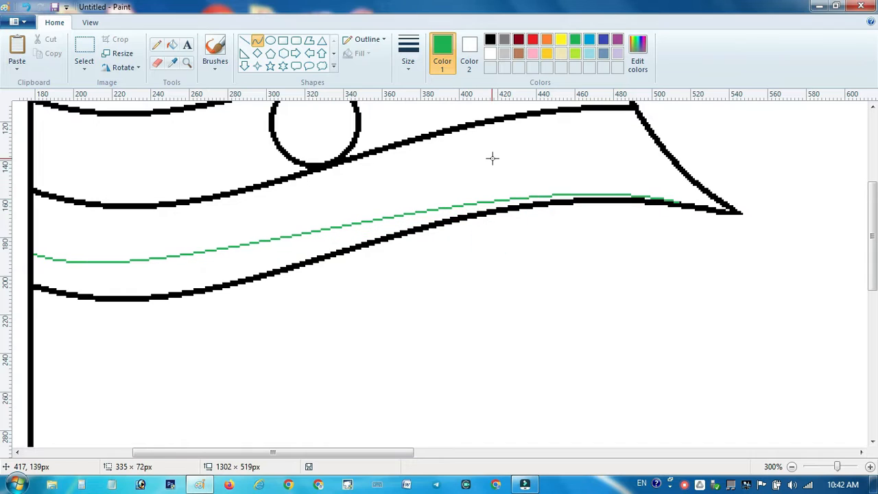
pyautogui.scroll(-3, 492, 159)
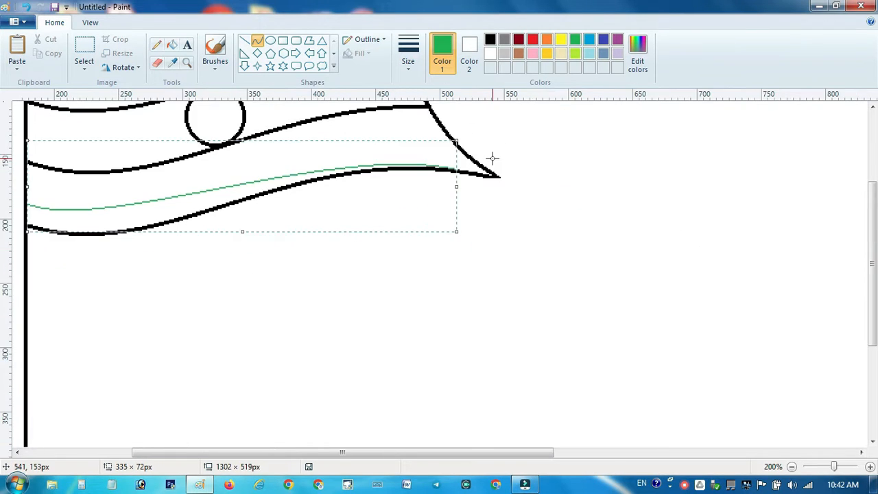
pyautogui.click(351, 145)
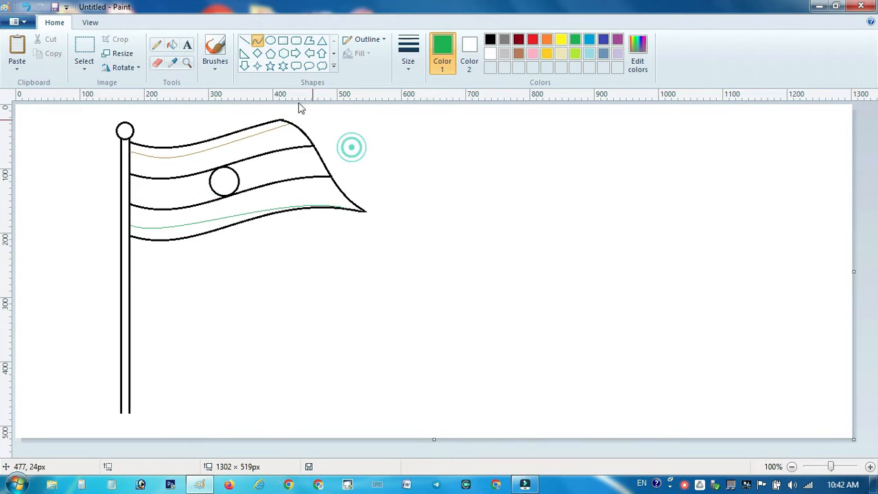
# Fill the part of the top stripe below the thin orange curve with orange
pyautogui.click(171, 44)
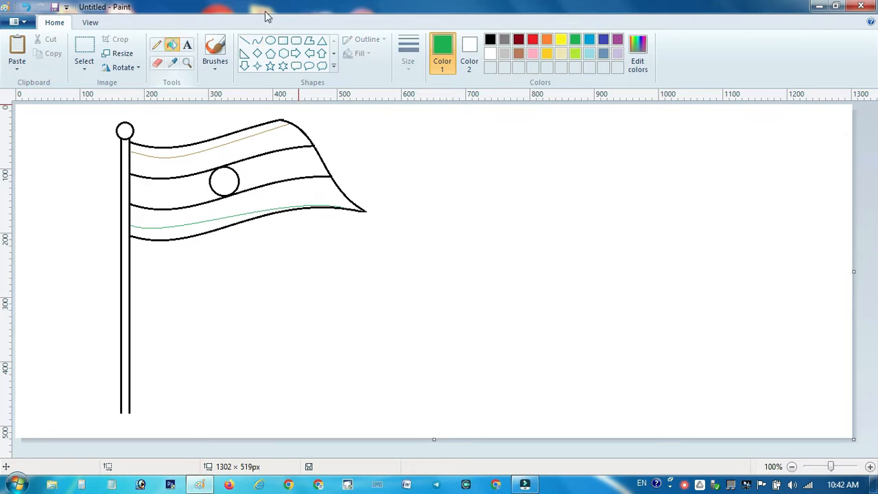
pyautogui.click(546, 39)
pyautogui.click(252, 145)
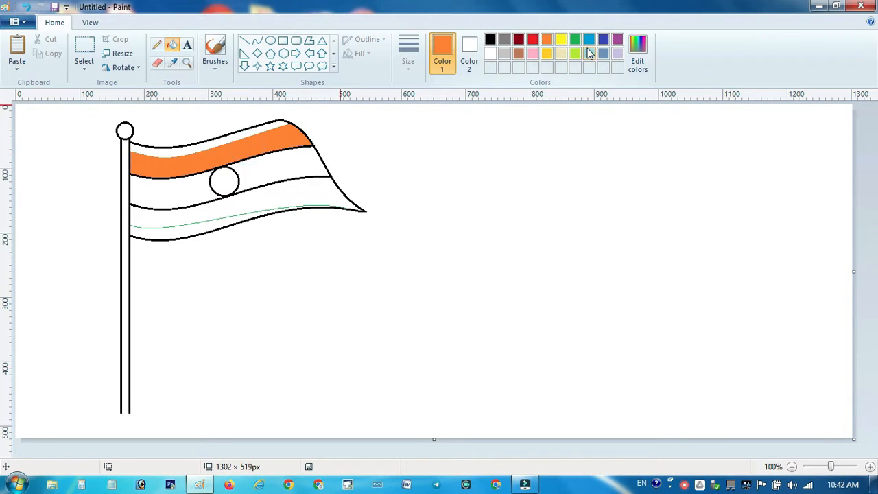
# Mix a darker shade of the orange and fill the narrow band along the top stripe's upper edge with it
pyautogui.click(647, 69)
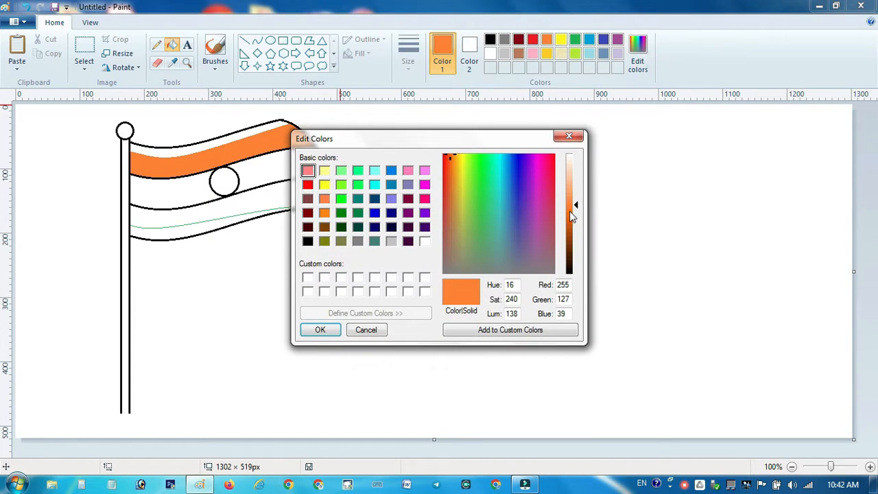
pyautogui.click(571, 217)
pyautogui.click(321, 327)
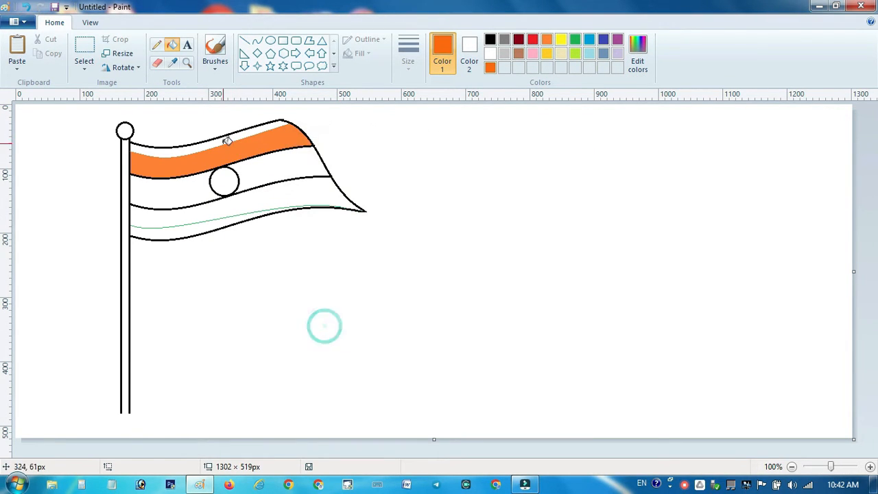
pyautogui.click(227, 141)
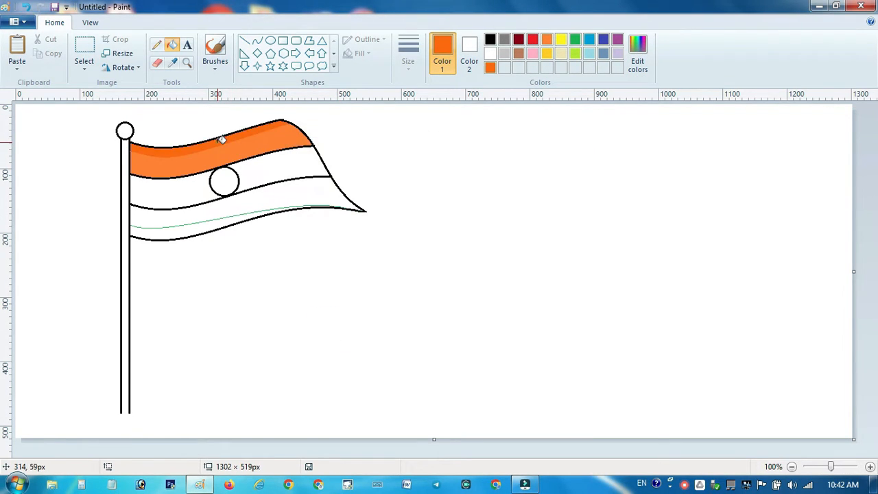
# Fill the upper part of the bottom stripe with green and the narrow band along its lower edge with a darker shade of that green
pyautogui.click(574, 39)
pyautogui.click(226, 203)
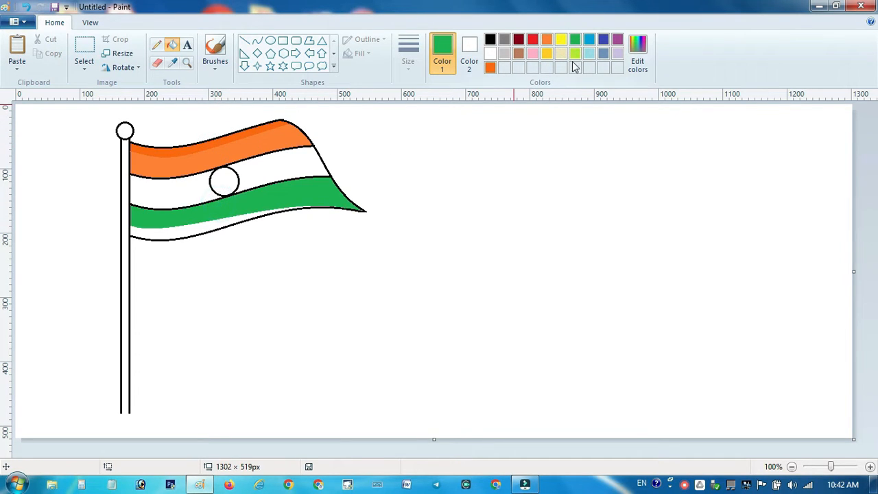
pyautogui.click(637, 51)
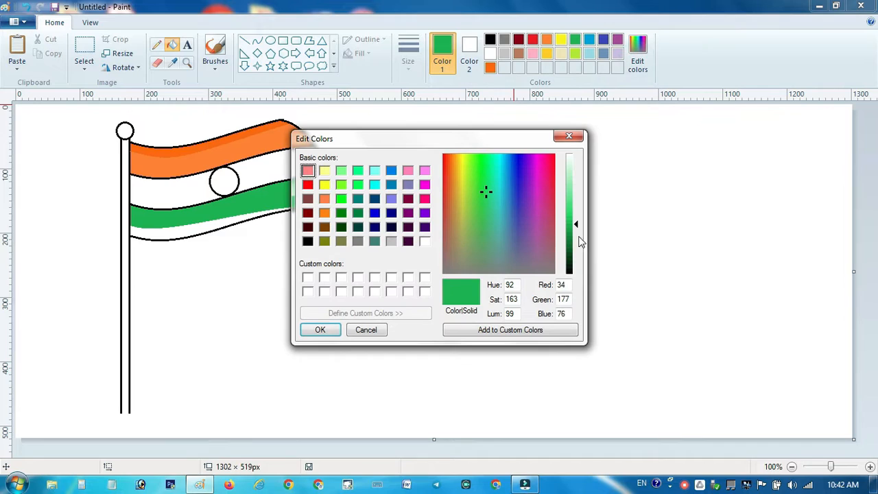
pyautogui.click(574, 239)
pyautogui.click(319, 329)
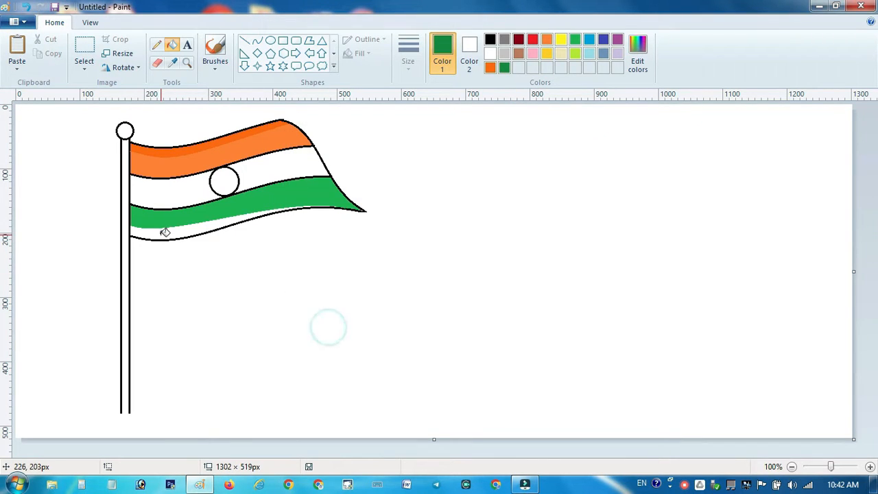
pyautogui.click(161, 235)
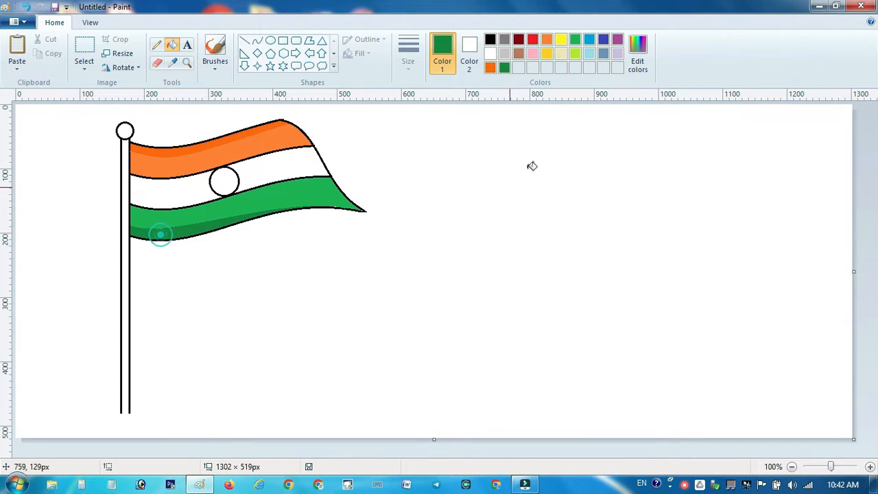
# Blend the boundary between the two orange shades along the whole top stripe by spraying the lighter palette orange over it with the Airbrush
pyautogui.click(90, 46)
pyautogui.click(186, 63)
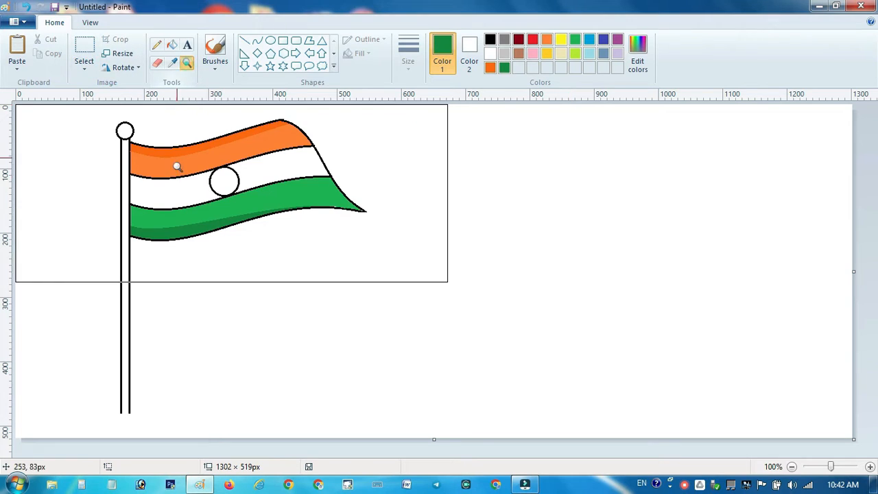
pyautogui.click(176, 166)
pyautogui.click(394, 182)
pyautogui.click(180, 245)
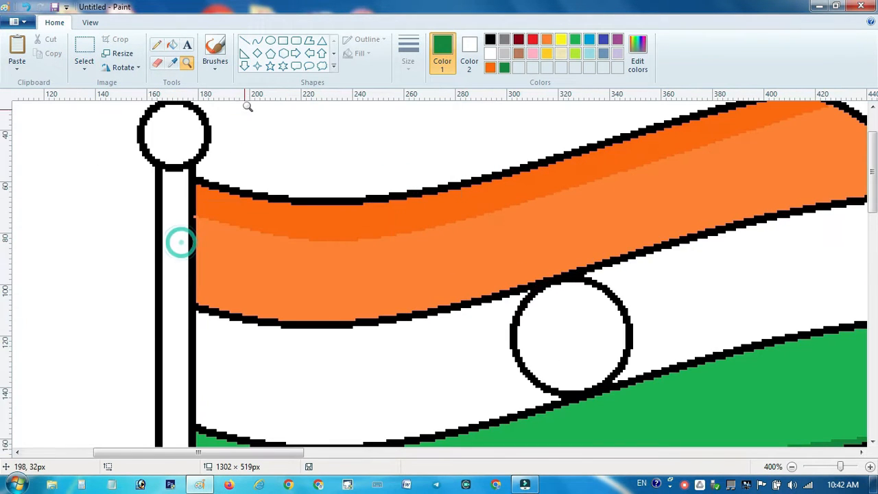
pyautogui.click(214, 62)
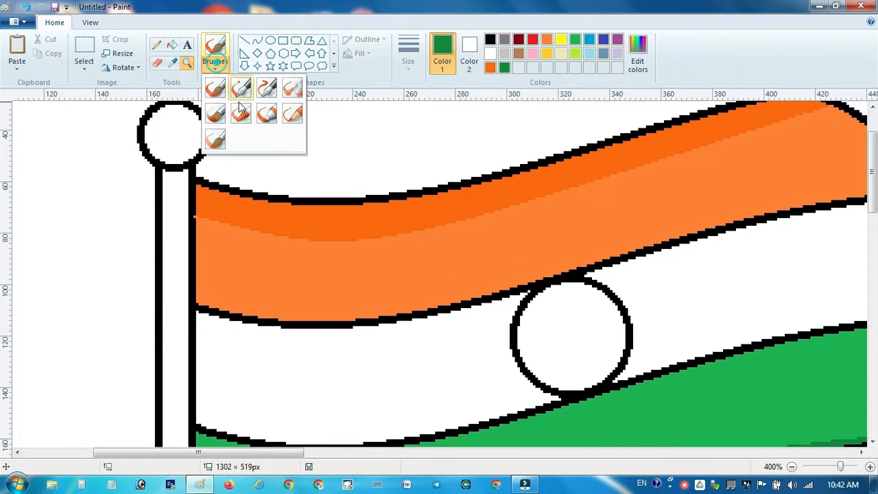
pyautogui.click(289, 88)
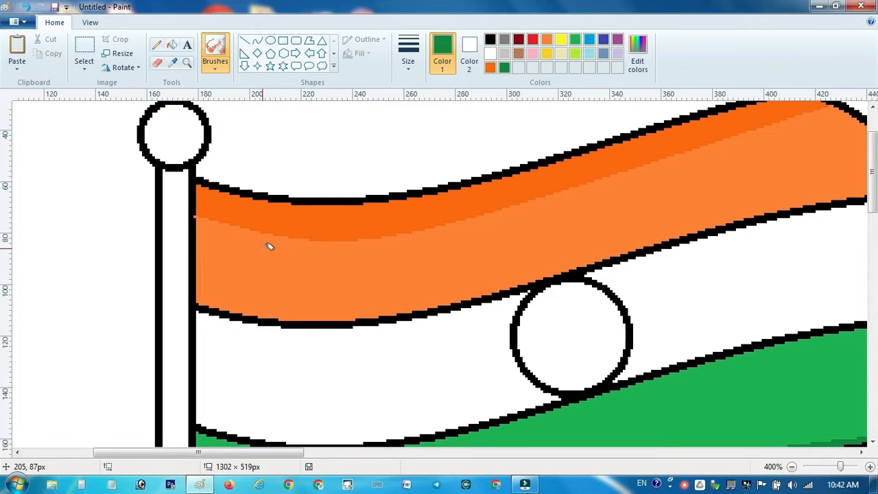
pyautogui.click(547, 39)
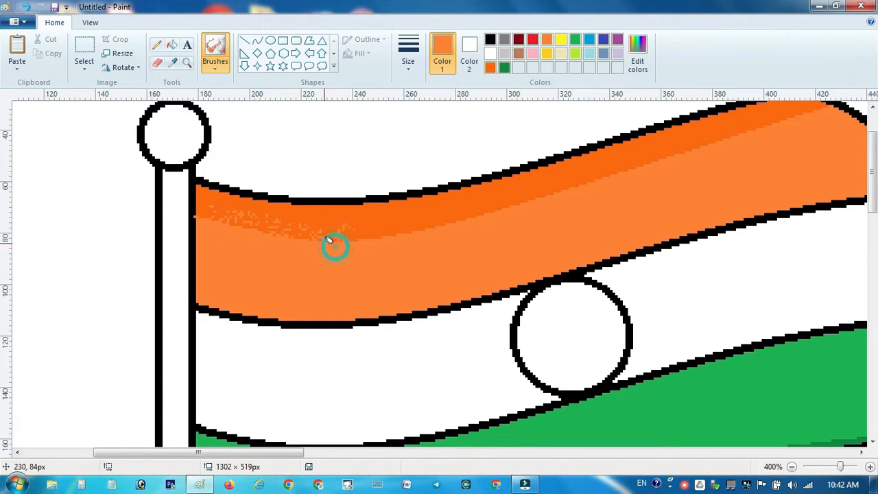
pyautogui.moveTo(289, 239)
pyautogui.mouseDown()
pyautogui.moveTo(482, 227)
pyautogui.moveTo(393, 240)
pyautogui.mouseUp()
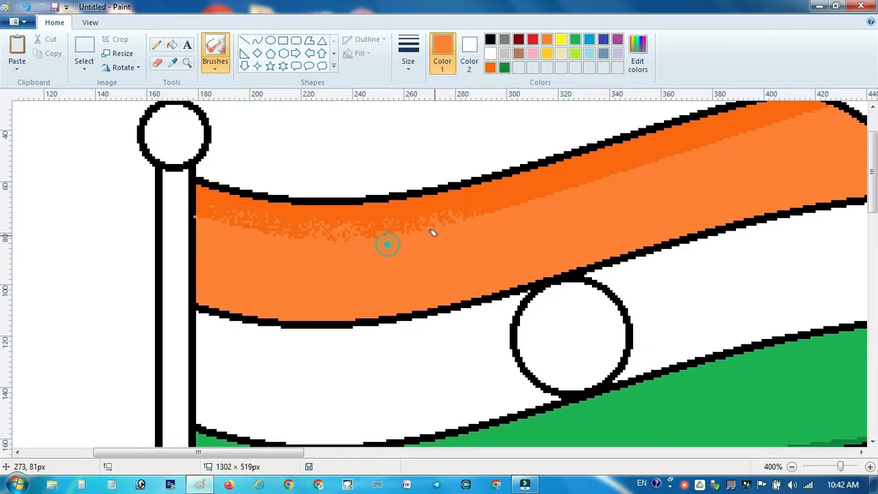
pyautogui.moveTo(542, 204); pyautogui.dragTo(621, 178)
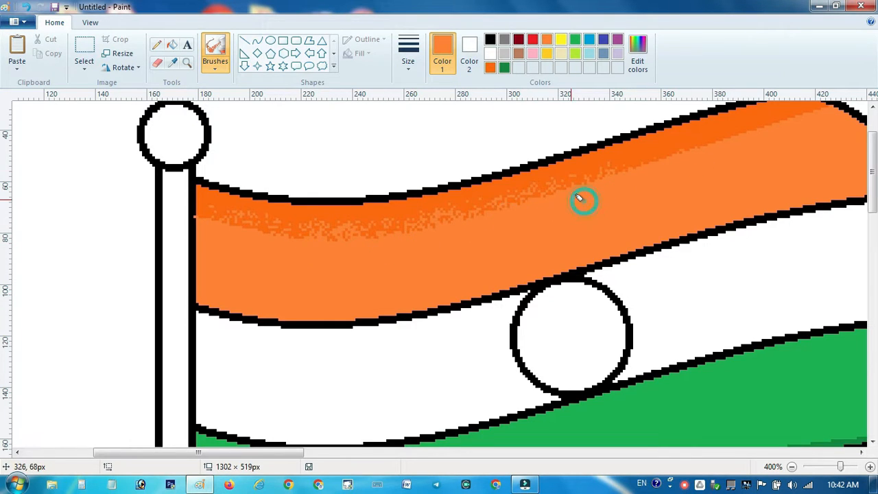
pyautogui.moveTo(578, 198)
pyautogui.mouseDown()
pyautogui.moveTo(674, 155)
pyautogui.moveTo(801, 128)
pyautogui.mouseUp()
pyautogui.scroll(2, 777, 146)
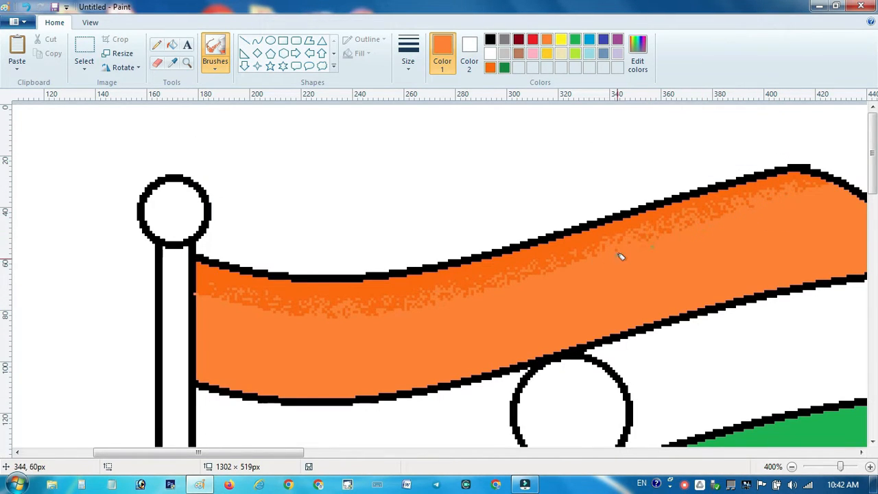
pyautogui.moveTo(486, 291); pyautogui.dragTo(466, 295)
pyautogui.moveTo(228, 307)
pyautogui.mouseDown()
pyautogui.moveTo(356, 314)
pyautogui.moveTo(401, 304)
pyautogui.mouseUp()
pyautogui.moveTo(311, 314); pyautogui.dragTo(438, 305)
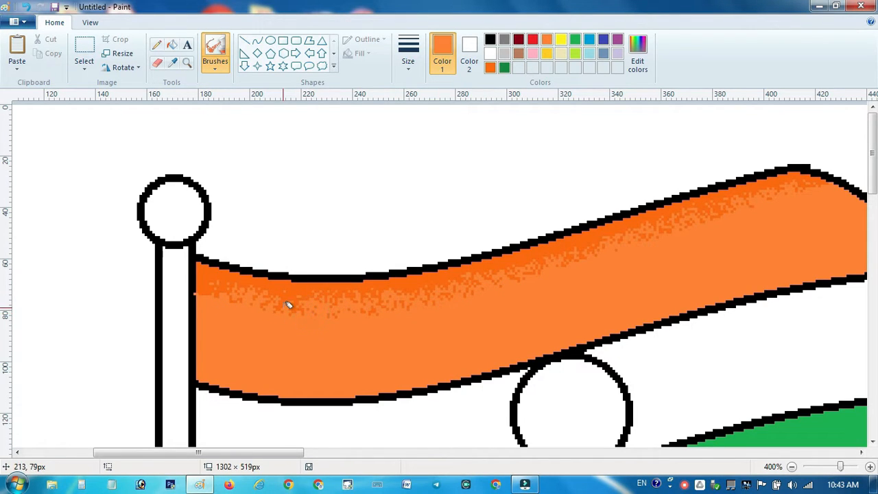
# Sample the bottom stripe's lighter green and airbrush it along the boundary with the dark green band to blend the two shades
pyautogui.scroll(-5, 344, 317)
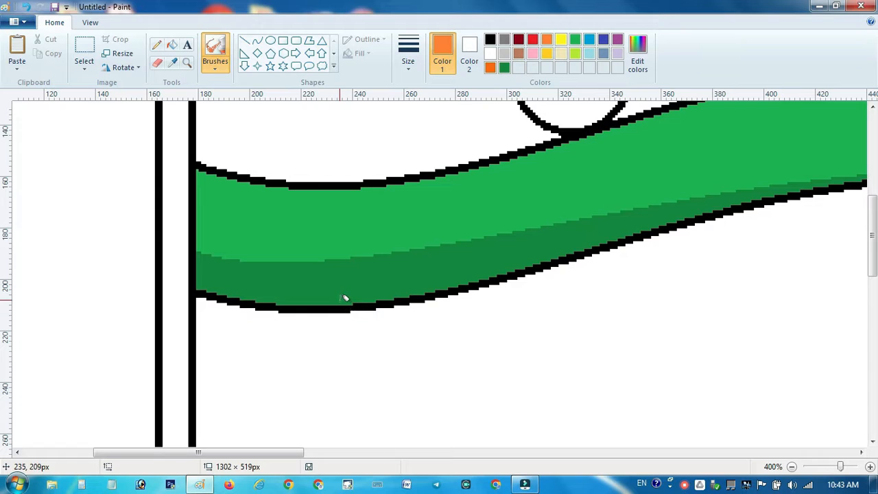
pyautogui.click(505, 69)
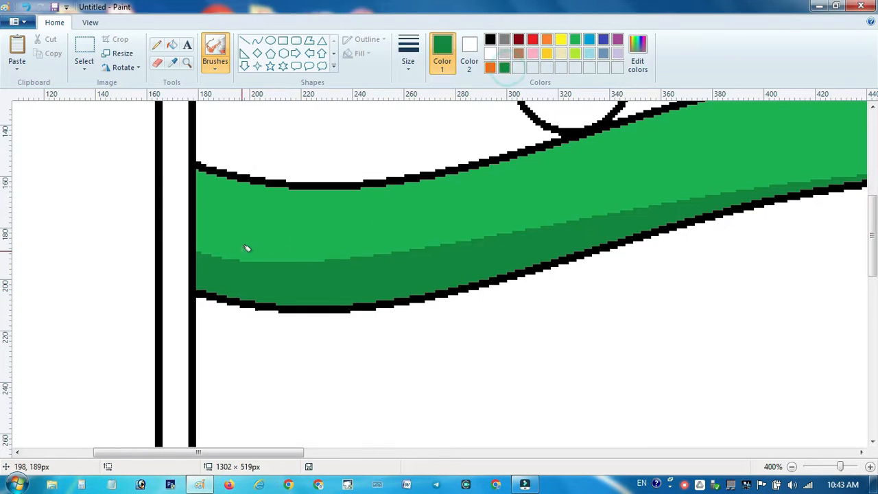
pyautogui.scroll(-1, 249, 273)
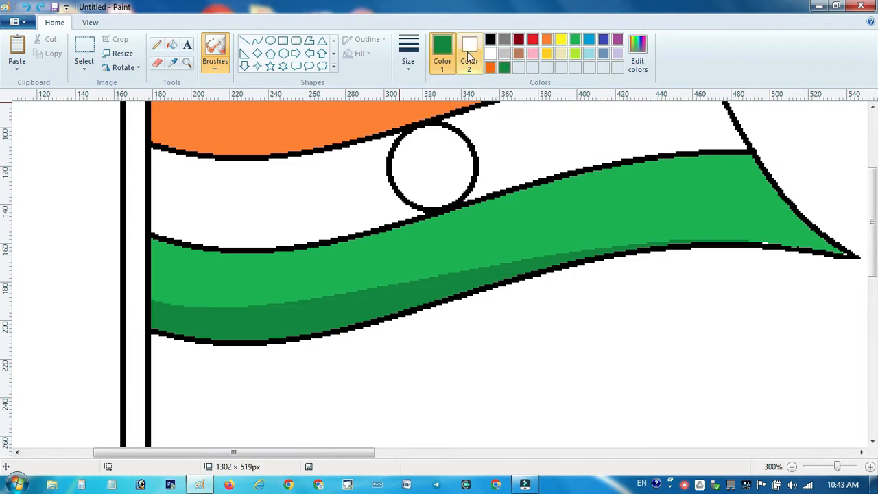
pyautogui.click(177, 63)
pyautogui.click(217, 277)
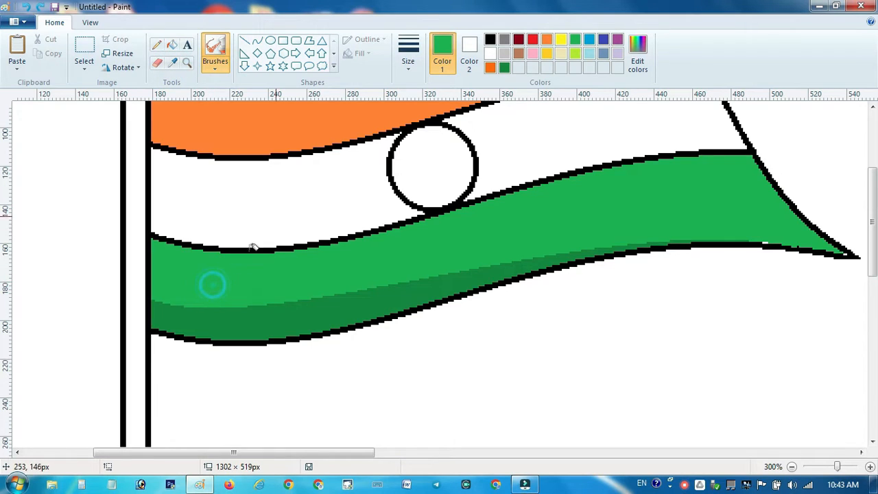
pyautogui.click(170, 297)
pyautogui.moveTo(180, 298)
pyautogui.mouseDown()
pyautogui.moveTo(272, 276)
pyautogui.moveTo(273, 288)
pyautogui.moveTo(210, 302)
pyautogui.moveTo(300, 290)
pyautogui.moveTo(373, 265)
pyautogui.mouseUp()
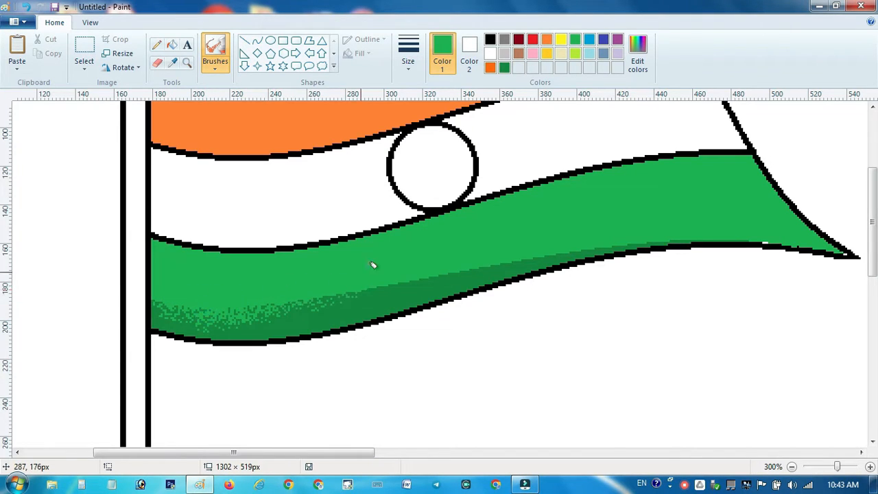
pyautogui.moveTo(281, 304)
pyautogui.mouseDown()
pyautogui.moveTo(426, 252)
pyautogui.moveTo(384, 273)
pyautogui.moveTo(447, 253)
pyautogui.moveTo(387, 279)
pyautogui.moveTo(485, 234)
pyautogui.moveTo(424, 271)
pyautogui.moveTo(506, 245)
pyautogui.mouseUp()
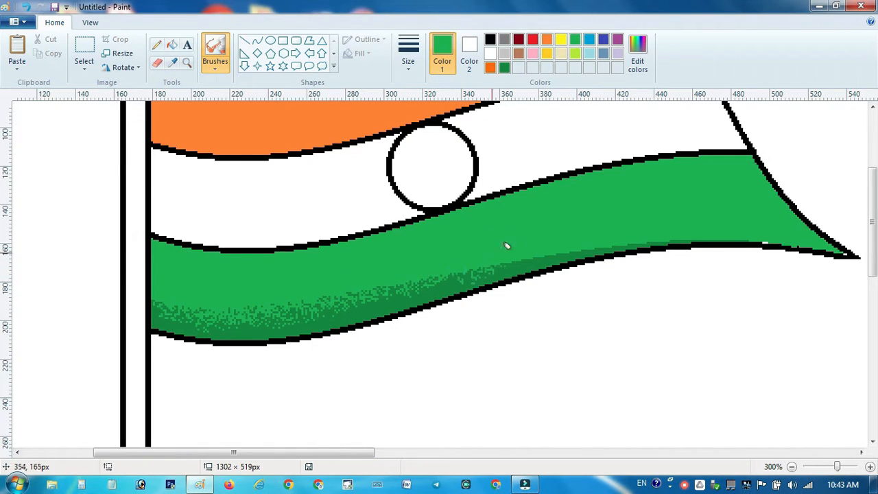
pyautogui.moveTo(458, 268); pyautogui.dragTo(504, 244)
pyautogui.moveTo(439, 264); pyautogui.dragTo(507, 235)
pyautogui.moveTo(448, 261); pyautogui.dragTo(486, 245)
pyautogui.moveTo(347, 299); pyautogui.dragTo(383, 288)
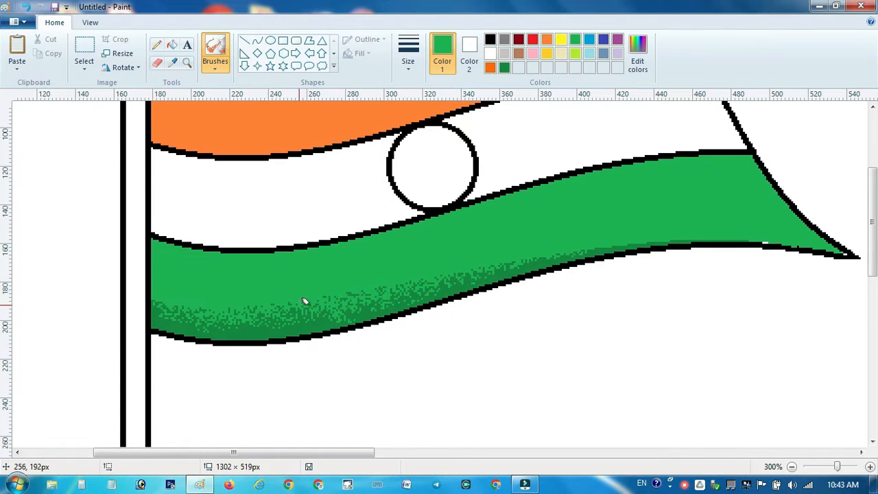
pyautogui.moveTo(299, 316); pyautogui.dragTo(343, 293)
pyautogui.moveTo(194, 307); pyautogui.dragTo(366, 281)
pyautogui.moveTo(500, 259); pyautogui.dragTo(513, 252)
# Mix a light blue (red 116, green 208, blue 239) and fill the flag's central circle with it
pyautogui.scroll(-2, 502, 251)
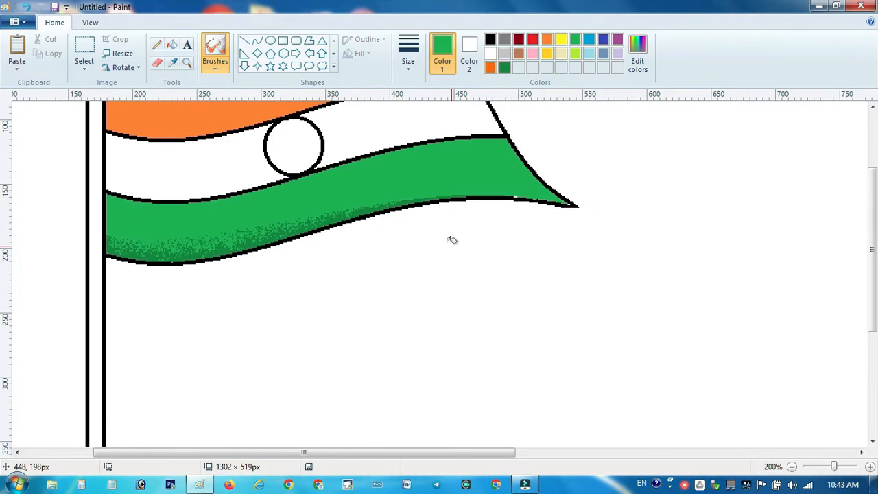
pyautogui.click(84, 47)
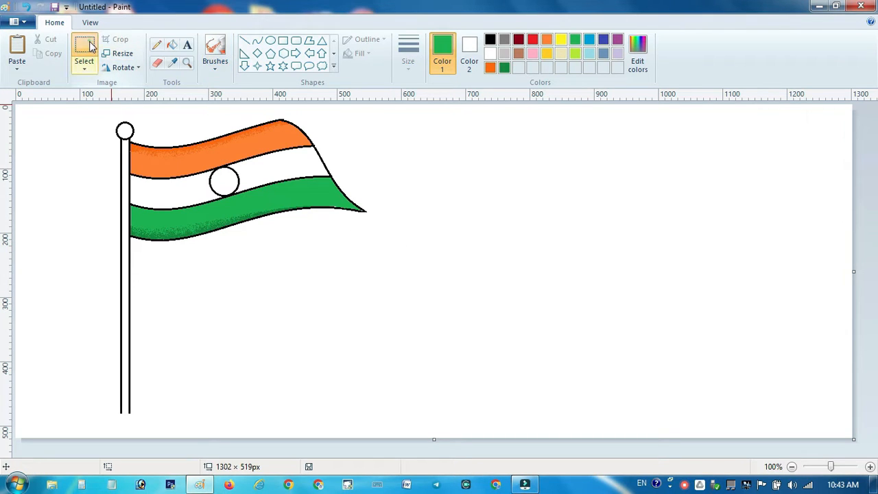
pyautogui.click(187, 62)
pyautogui.click(235, 180)
pyautogui.click(410, 254)
pyautogui.click(384, 252)
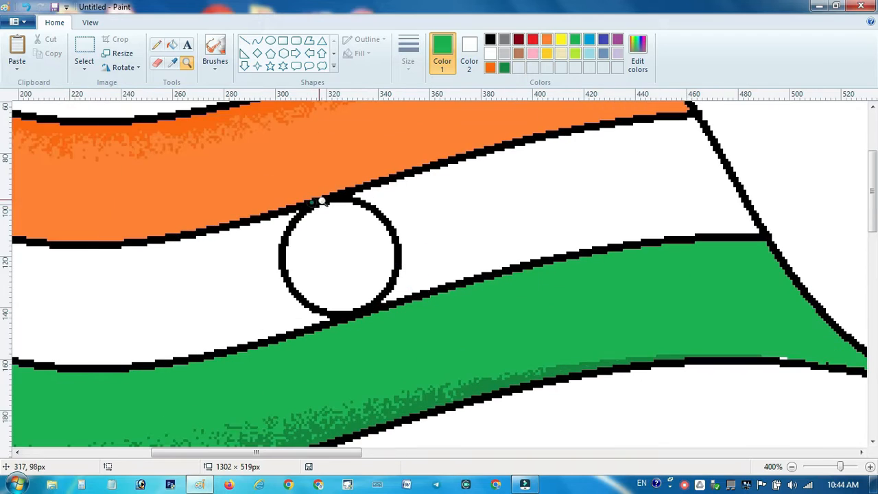
pyautogui.click(325, 238)
pyautogui.click(253, 208)
pyautogui.click(272, 190)
pyautogui.click(272, 188)
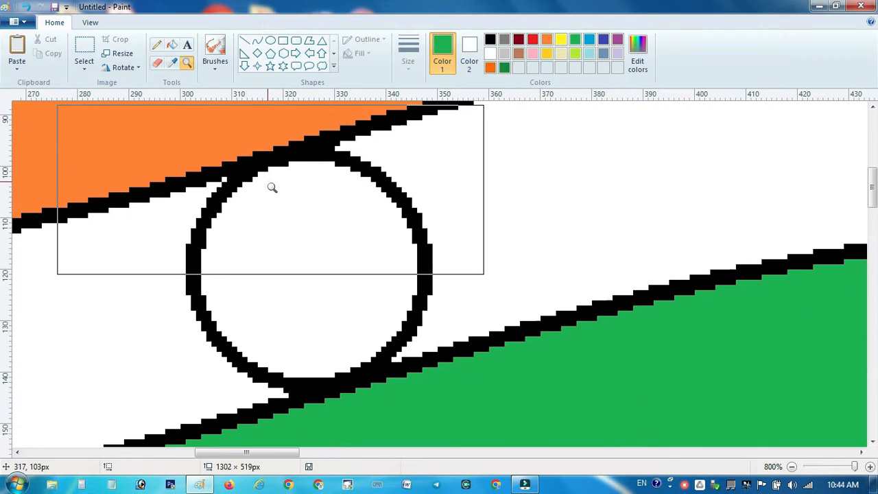
pyautogui.click(172, 45)
pyautogui.click(635, 63)
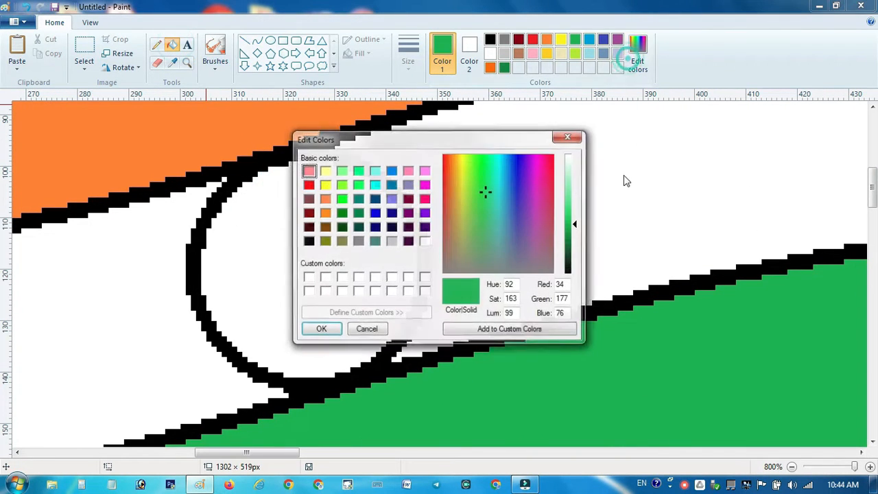
pyautogui.moveTo(506, 186); pyautogui.dragTo(504, 179)
pyautogui.click(567, 189)
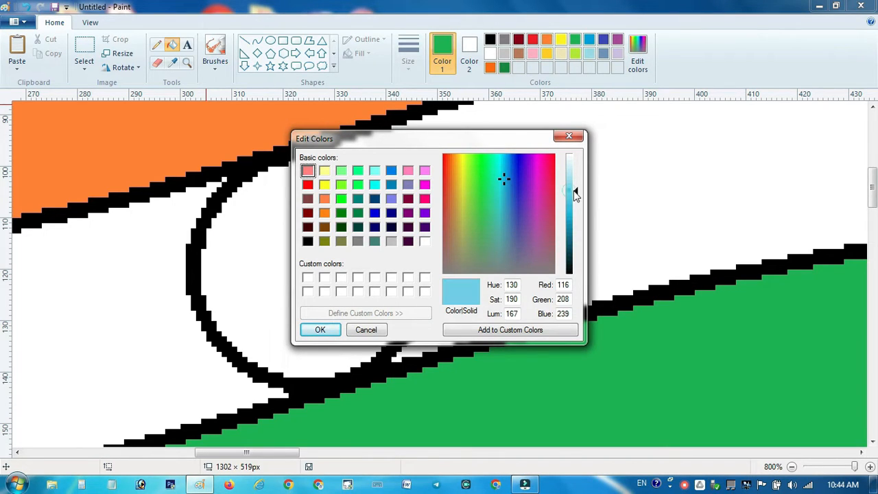
pyautogui.click(320, 330)
pyautogui.click(300, 263)
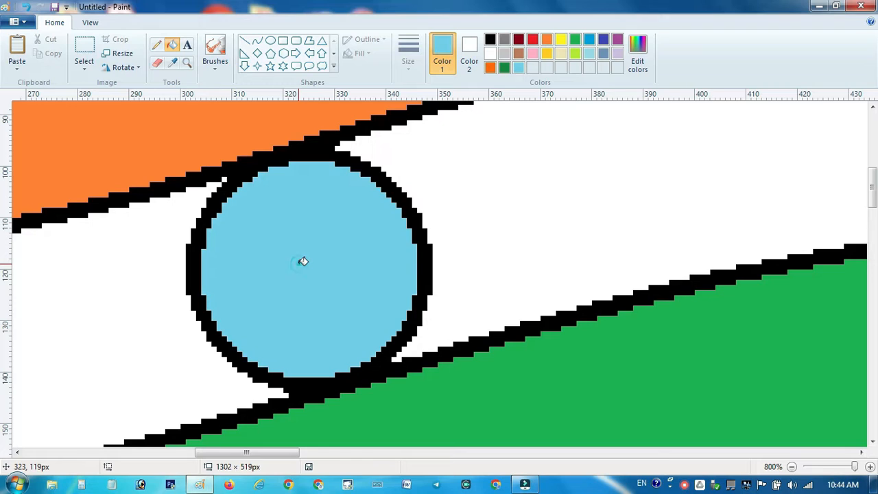
# Choose the Line tool and set indigo as its drawing colour
pyautogui.click(245, 40)
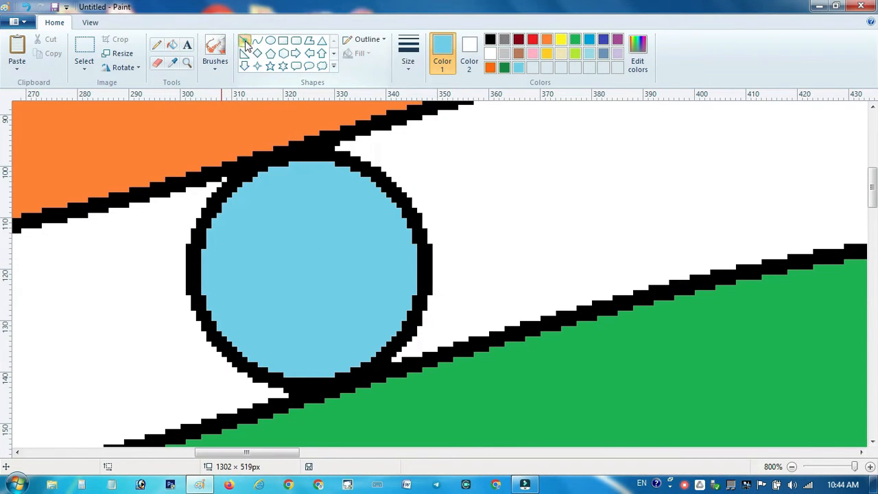
pyautogui.click(602, 40)
pyautogui.click(306, 168)
pyautogui.moveTo(307, 168); pyautogui.dragTo(312, 358)
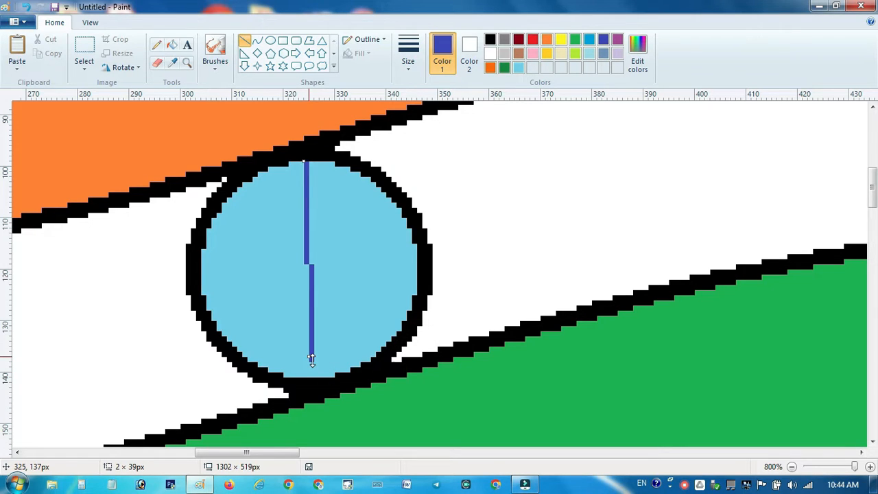
pyautogui.hotkey('ctrl', 'z')
# Draw a straight vertical indigo line about 42 px long across the central circle and thicken it to about 4 px
pyautogui.moveTo(306, 167); pyautogui.dragTo(294, 373)
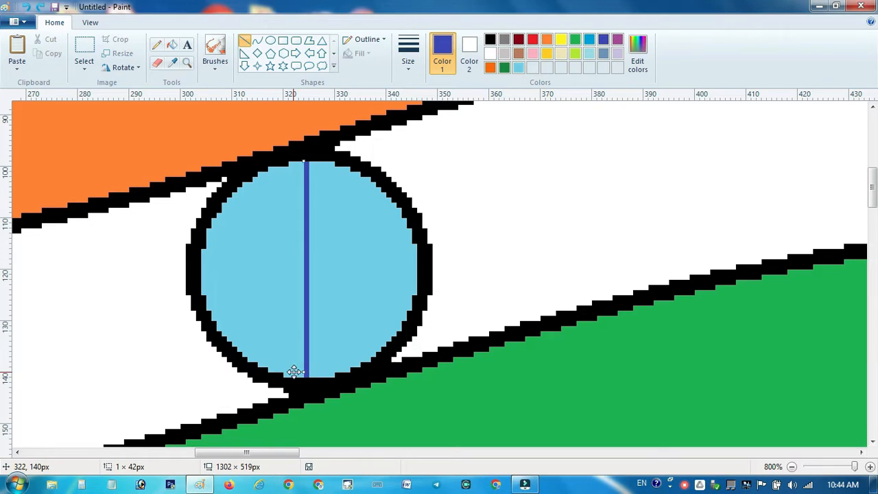
pyautogui.hotkey('ctrl', '+')
pyautogui.hotkey('ctrl', '+')
pyautogui.hotkey('ctrl', '+')
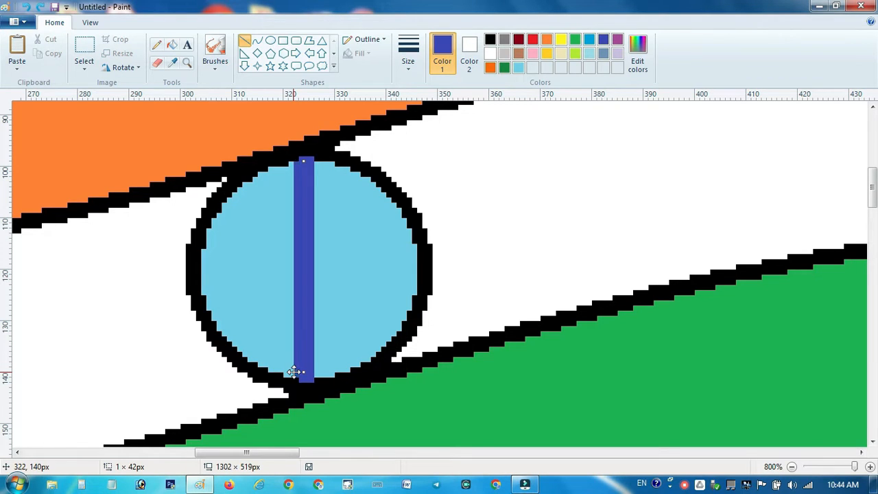
# Recolour the vertical line a darker indigo (red 43, green 51, blue 159) and shift it slightly right to the circle's middle
pyautogui.click(637, 54)
pyautogui.moveTo(571, 214); pyautogui.dragTo(574, 231)
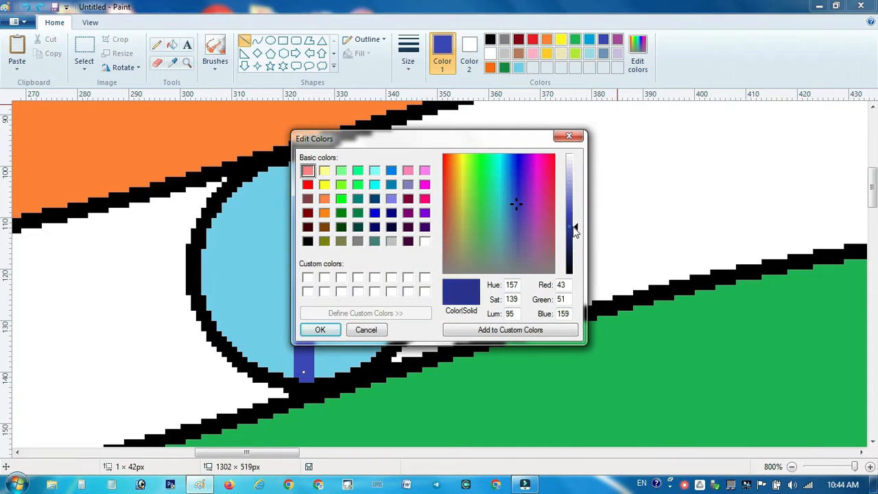
pyautogui.click(319, 329)
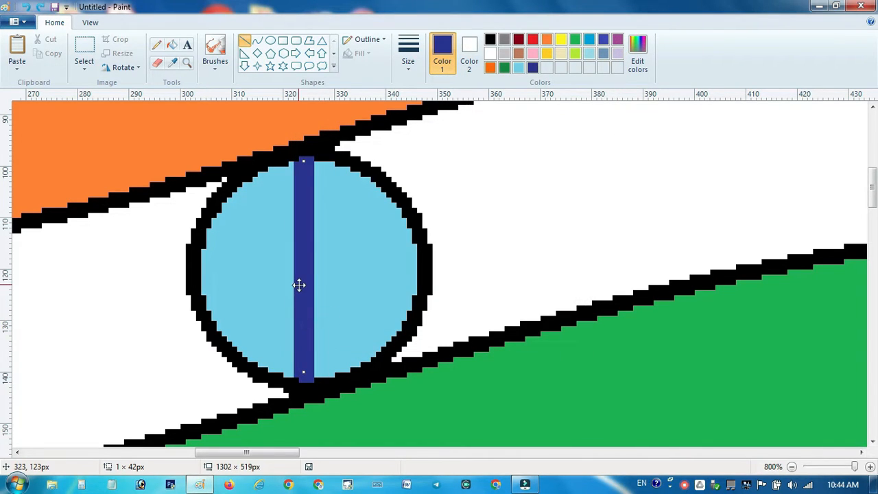
pyautogui.moveTo(303, 285); pyautogui.dragTo(306, 286)
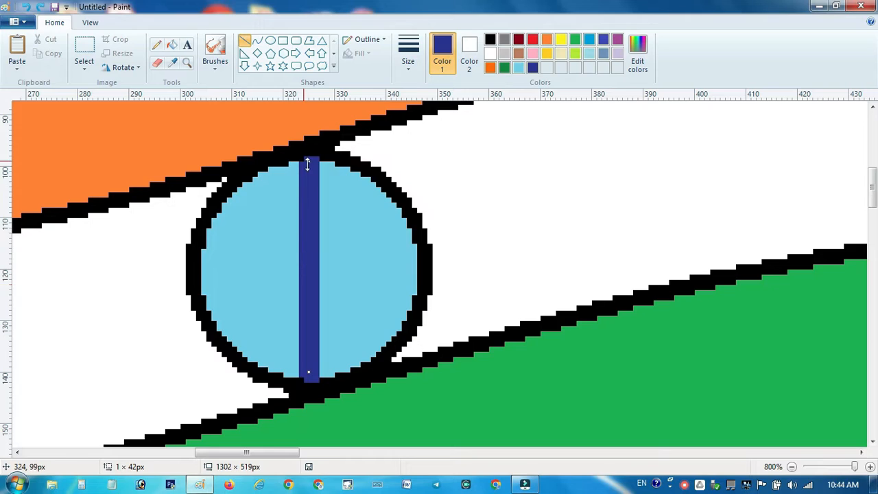
pyautogui.click(309, 161)
pyautogui.click(248, 276)
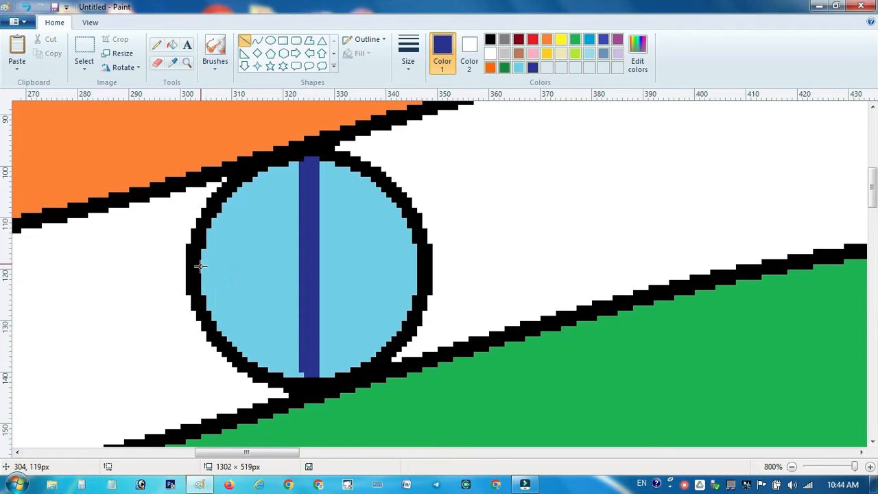
# Draw a horizontal indigo spoke about 42 px long across the wheel, thin it slightly, and add two crossing diagonal spokes
pyautogui.moveTo(199, 268); pyautogui.dragTo(412, 267)
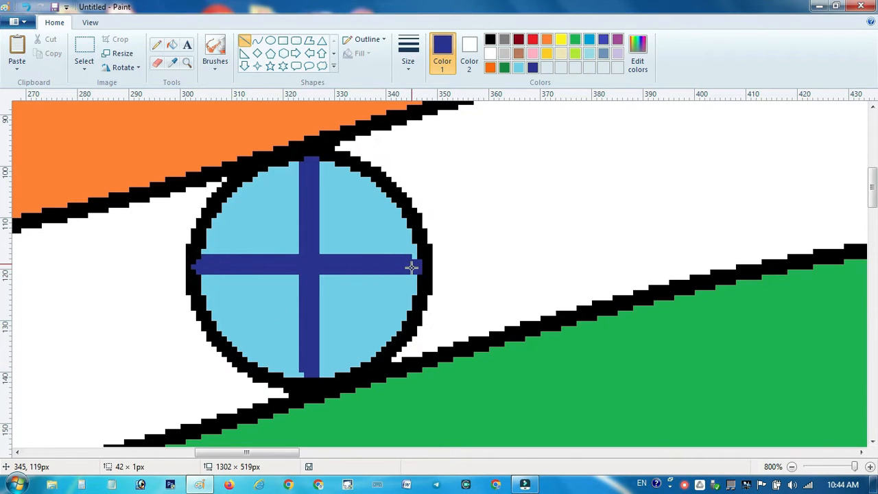
pyautogui.hotkey('ctrl', '-')
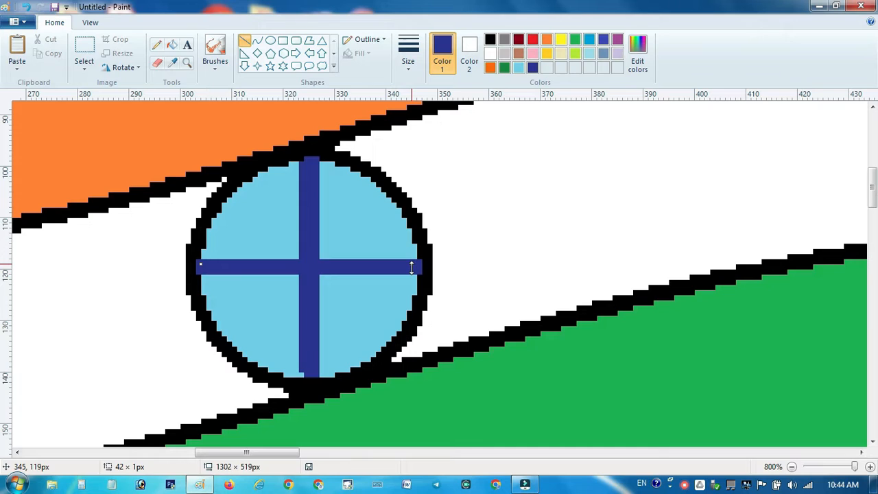
pyautogui.moveTo(241, 185); pyautogui.dragTo(384, 339)
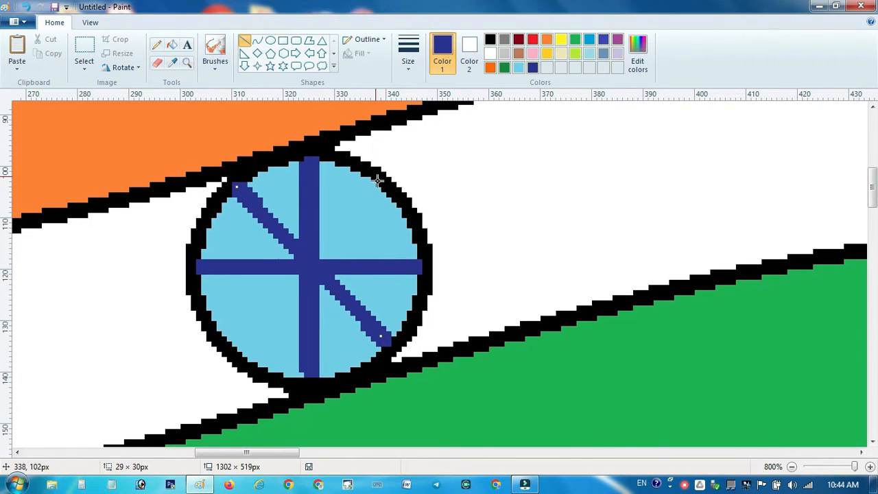
pyautogui.moveTo(374, 186); pyautogui.dragTo(242, 349)
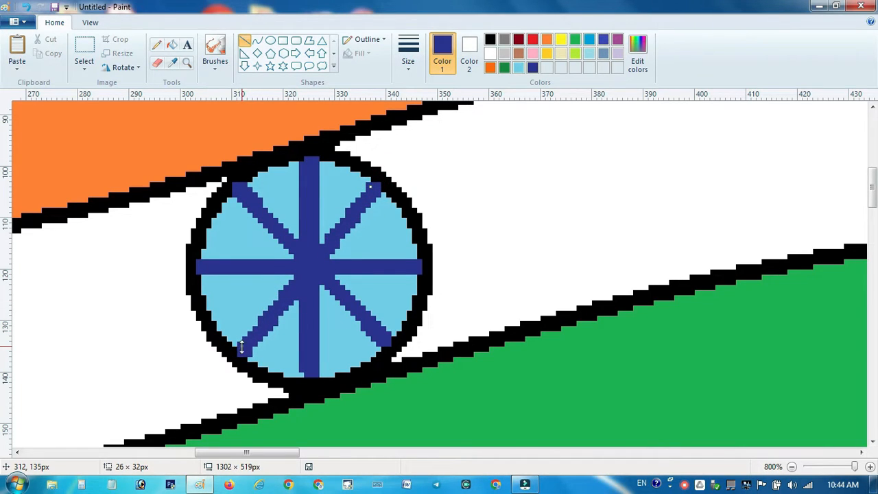
# Draw four more indigo spokes through the wheel's centre, filling the gaps between the vertical, horizontal and diagonal ones
pyautogui.moveTo(273, 165); pyautogui.dragTo(350, 363)
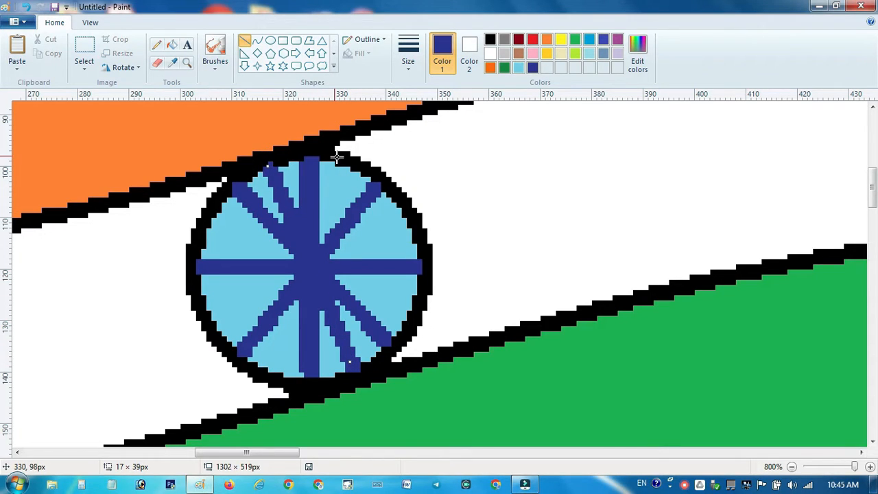
pyautogui.moveTo(336, 157); pyautogui.dragTo(273, 367)
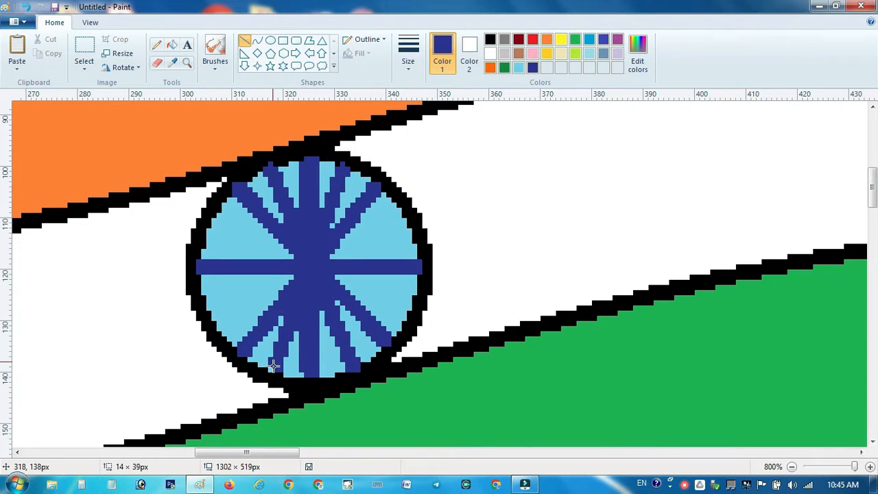
pyautogui.moveTo(211, 307); pyautogui.dragTo(409, 227)
pyautogui.moveTo(212, 219); pyautogui.dragTo(404, 311)
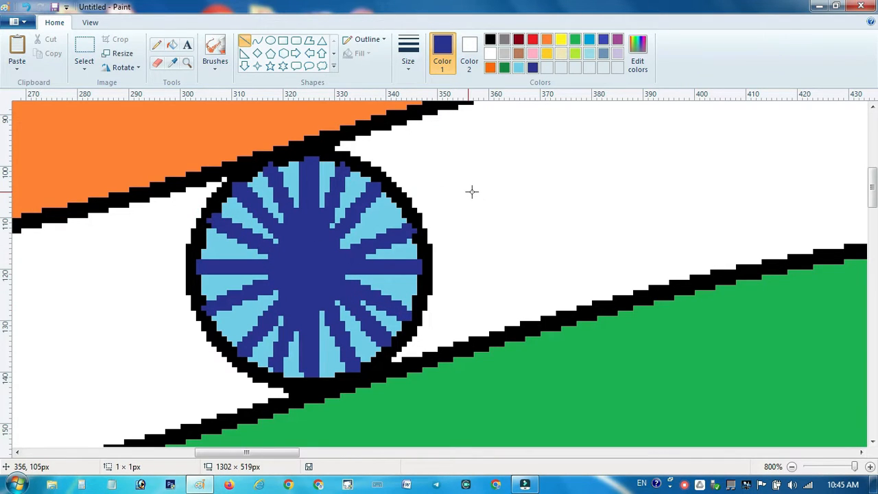
pyautogui.keyDown('ctrl'); pyautogui.scroll(-7, 472, 191); pyautogui.keyUp('ctrl')
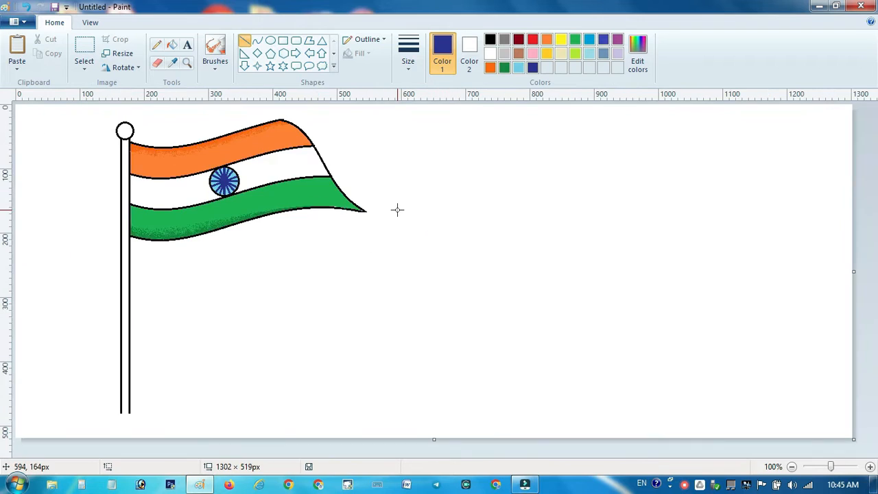
# Select the whole flag with its pole and move it slightly to the right on the canvas
pyautogui.click(81, 52)
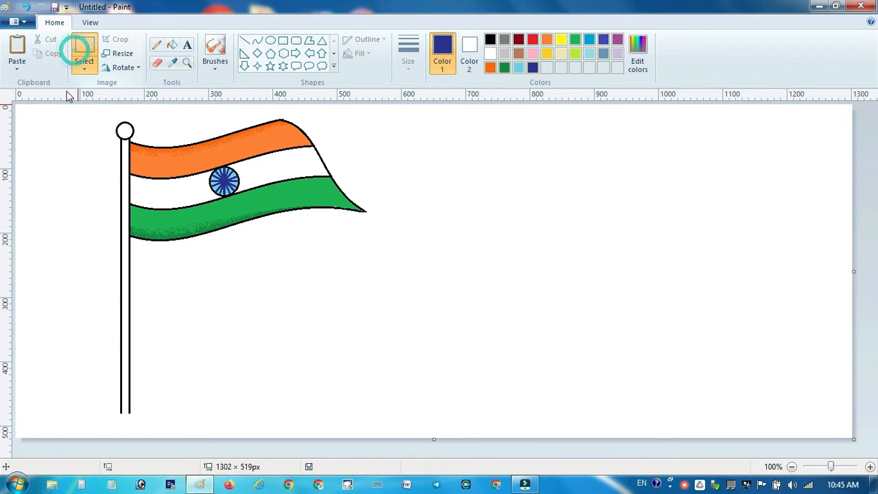
pyautogui.moveTo(88, 109); pyautogui.dragTo(438, 423)
pyautogui.moveTo(256, 312); pyautogui.dragTo(265, 312)
pyautogui.click(572, 208)
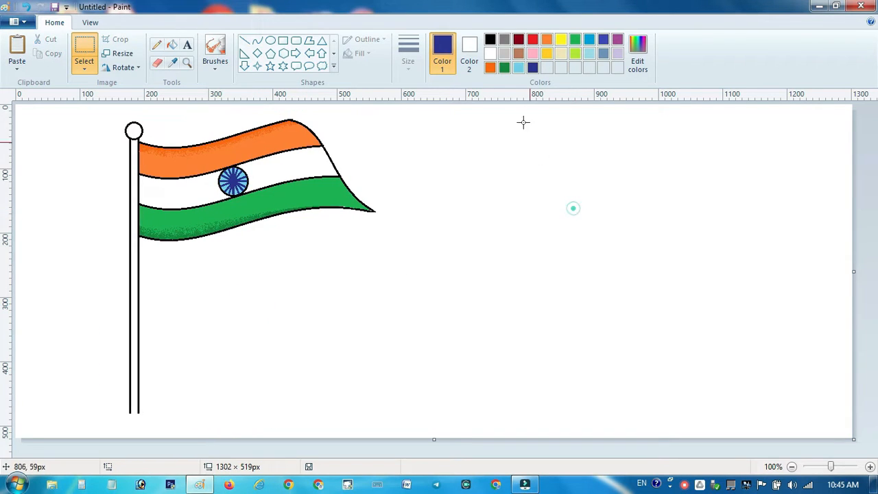
# Try a yellow fill on the ball at the top of the pole and undo it
pyautogui.click(187, 60)
pyautogui.click(127, 128)
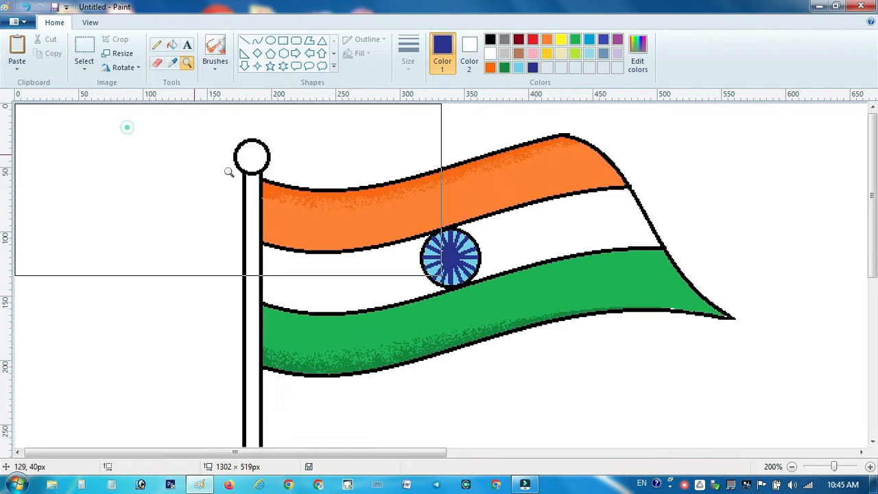
pyautogui.click(273, 163)
pyautogui.click(277, 165)
pyautogui.click(323, 180)
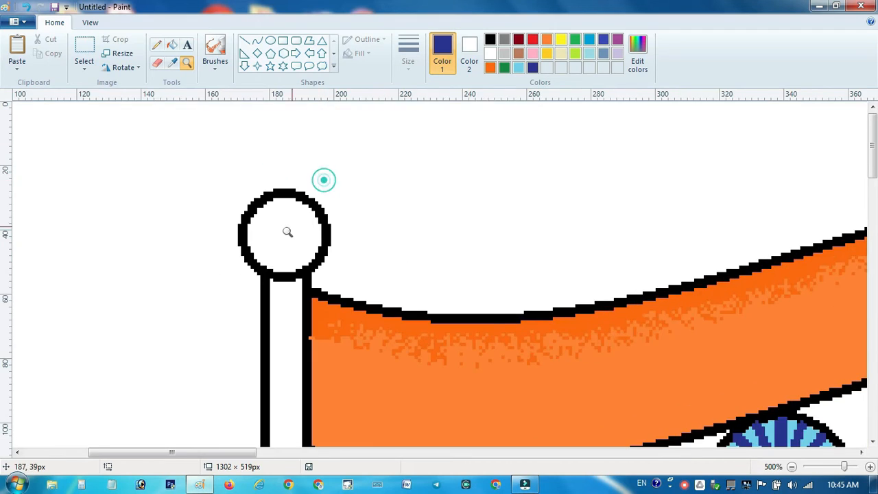
pyautogui.click(278, 234)
pyautogui.click(279, 200)
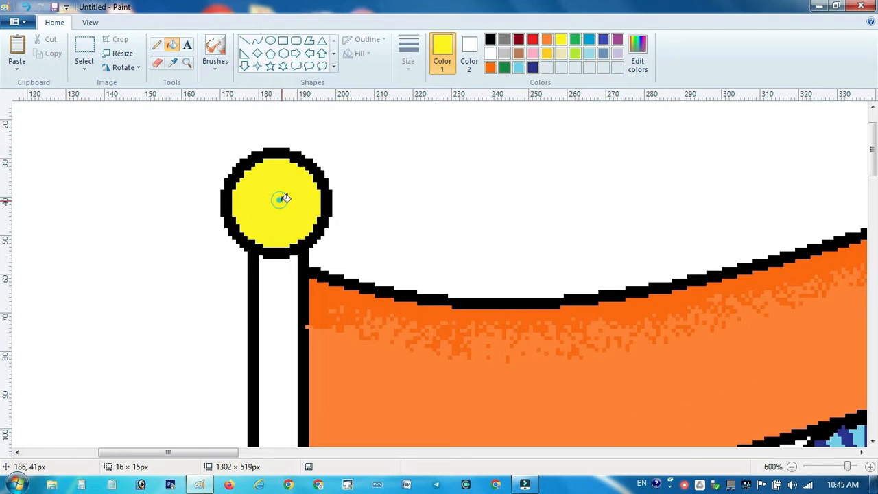
pyautogui.scroll(-4, 286, 199)
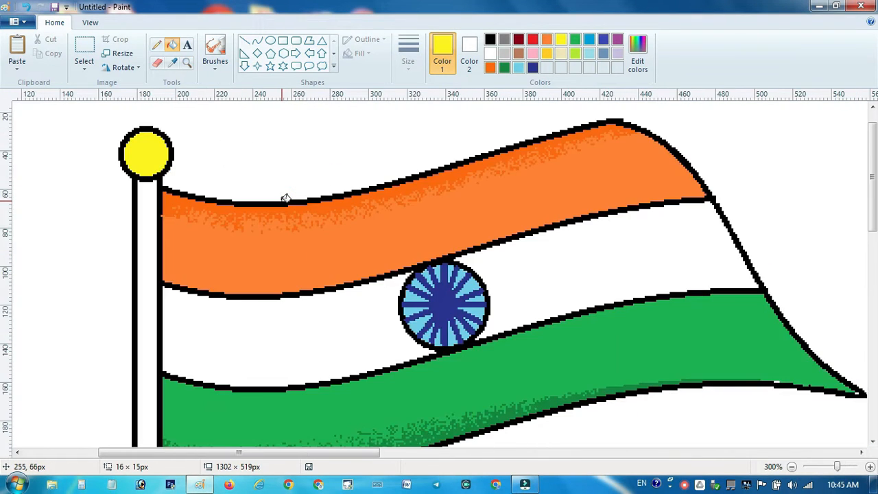
pyautogui.scroll(-1, 286, 199)
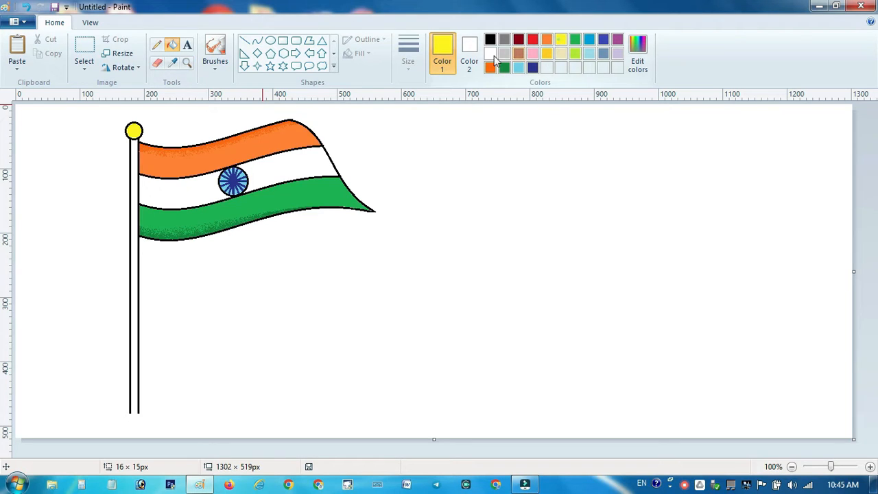
pyautogui.click(559, 40)
pyautogui.click(134, 130)
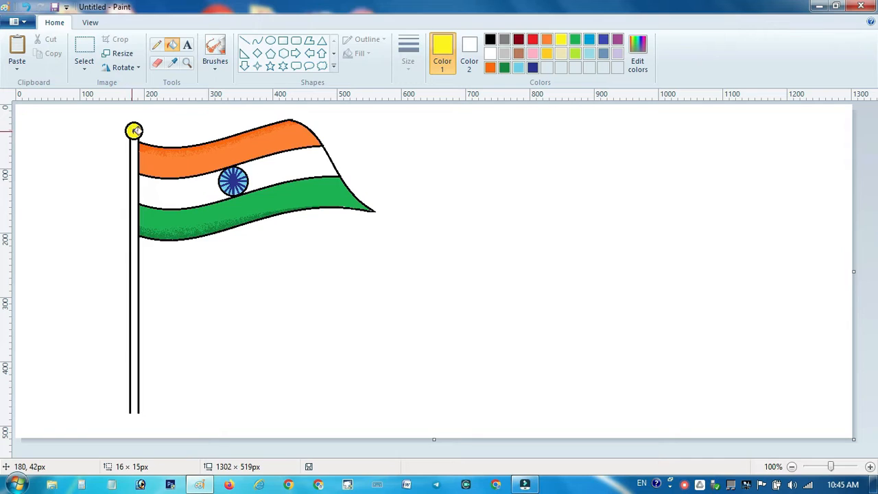
pyautogui.hotkey('ctrl', 'z')
# Fill the ball at the top of the pole with yellow
pyautogui.click(75, 42)
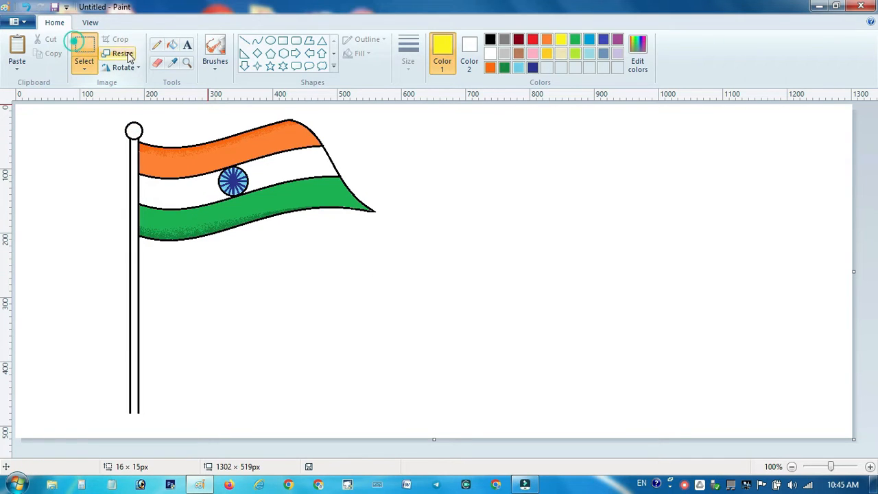
pyautogui.click(172, 45)
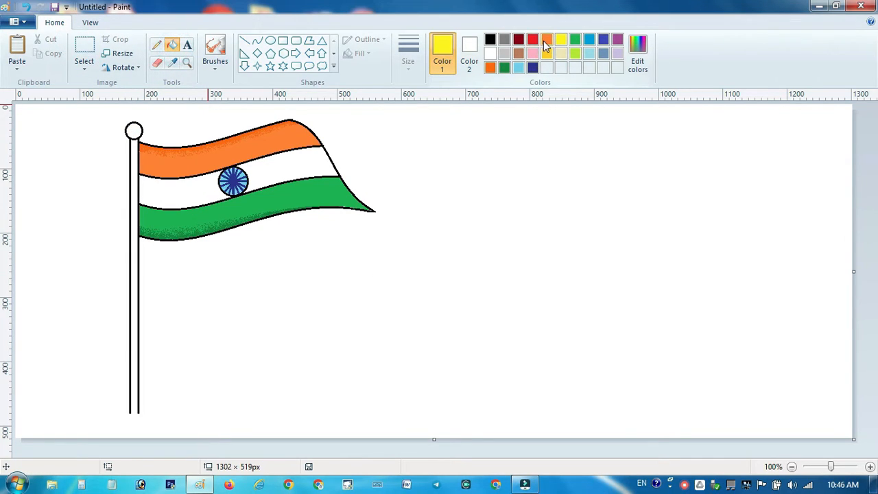
pyautogui.click(133, 130)
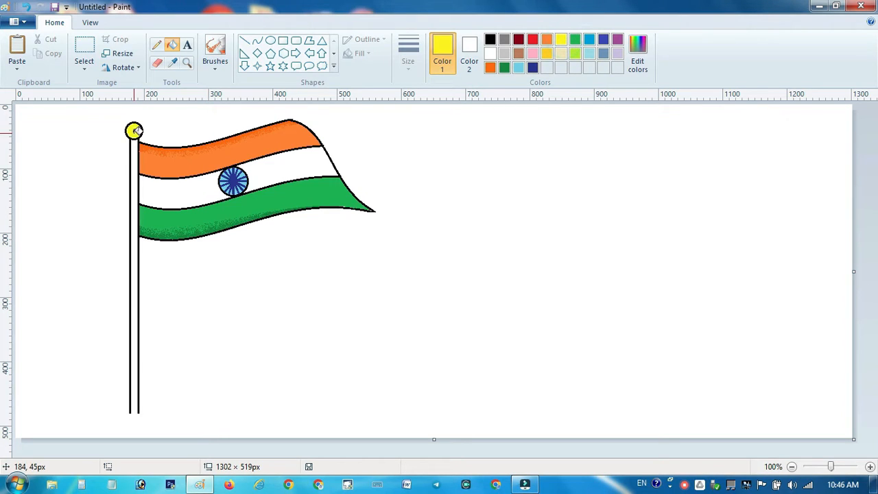
# Select the flag and pole in an area of about 498 × 471 px and shift it slightly further right
pyautogui.click(84, 47)
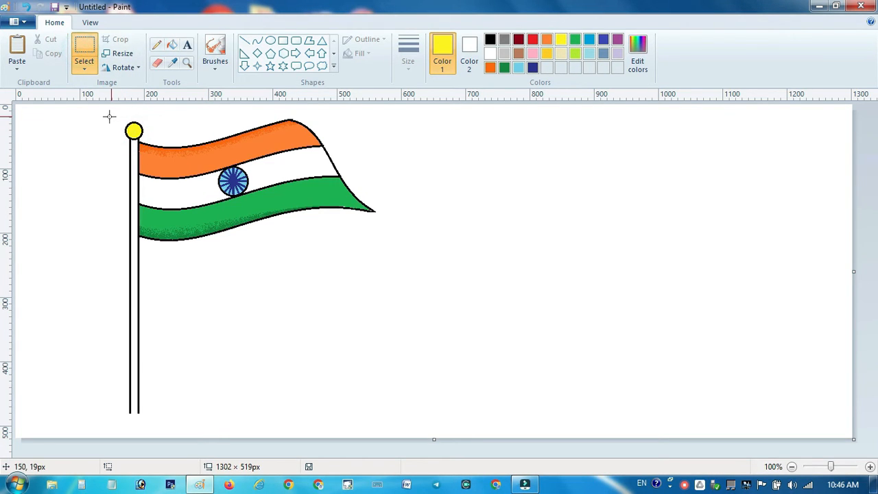
pyautogui.moveTo(102, 115); pyautogui.dragTo(422, 416)
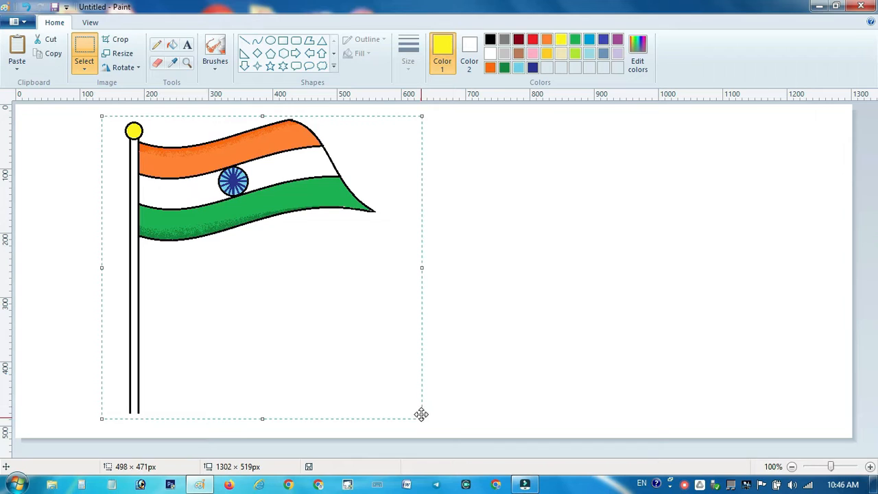
pyautogui.moveTo(266, 313); pyautogui.dragTo(274, 313)
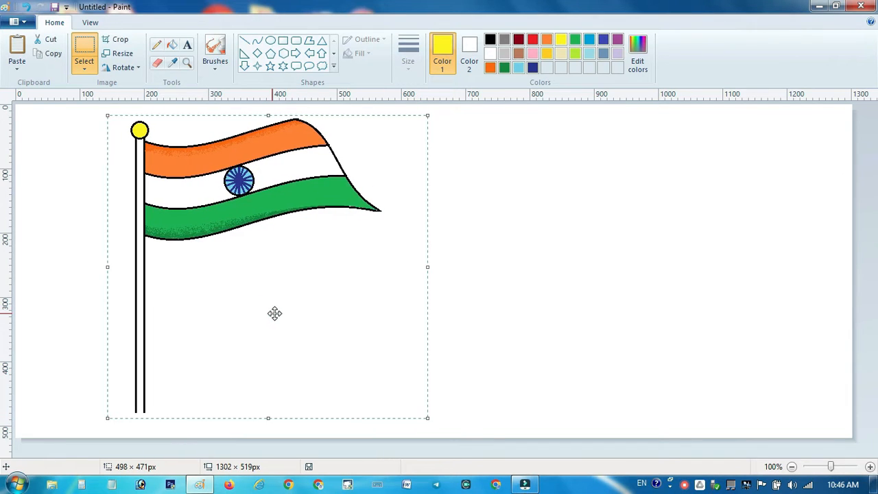
pyautogui.click(457, 235)
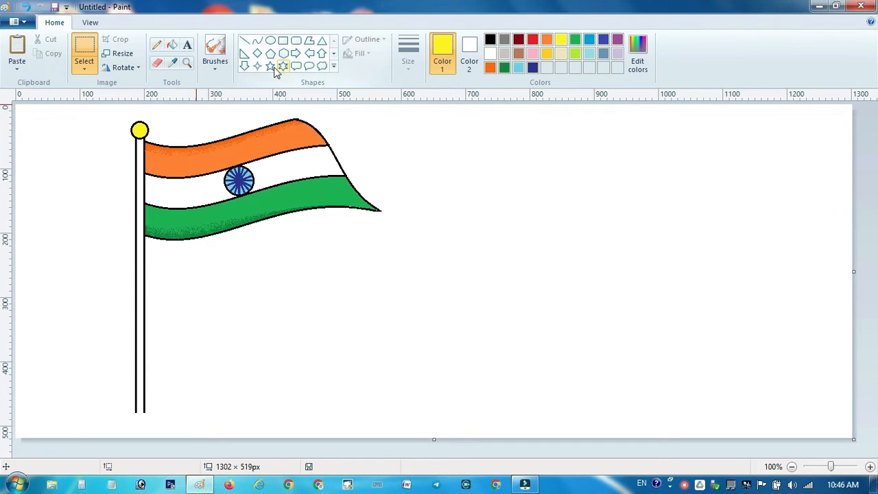
# Draw an uneven black Pencil ground line across the full canvas width at the pole's base and fill the area below with black
pyautogui.click(157, 45)
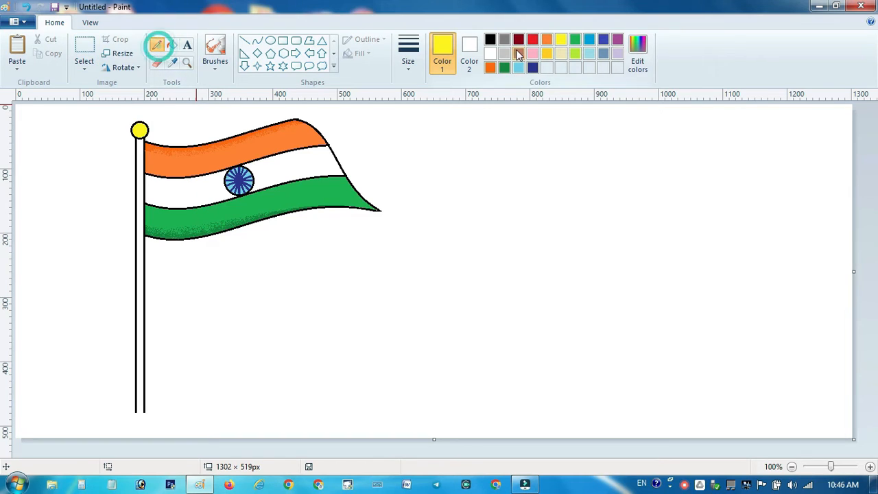
pyautogui.click(491, 40)
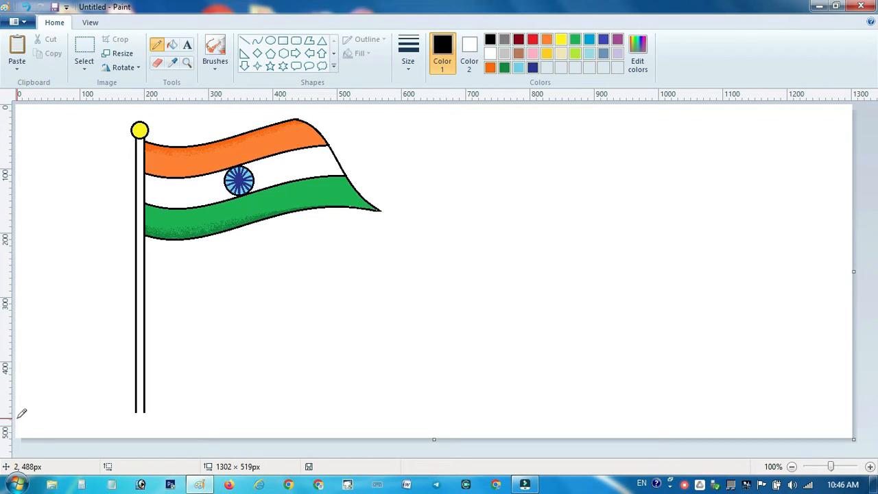
pyautogui.moveTo(18, 417); pyautogui.dragTo(821, 412)
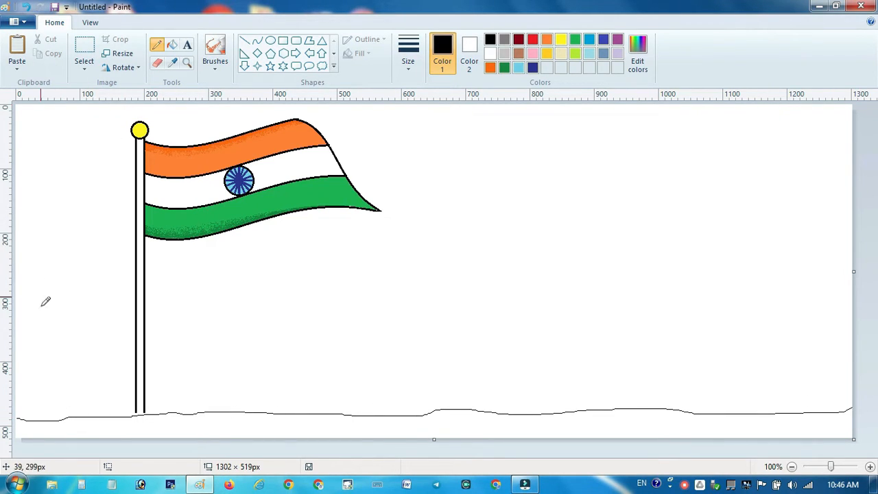
pyautogui.moveTo(20, 415); pyautogui.dragTo(16, 417)
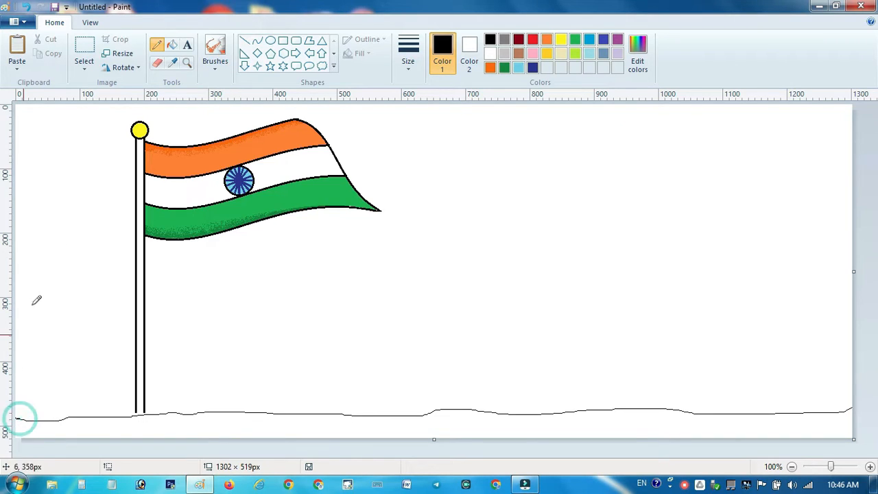
pyautogui.click(172, 46)
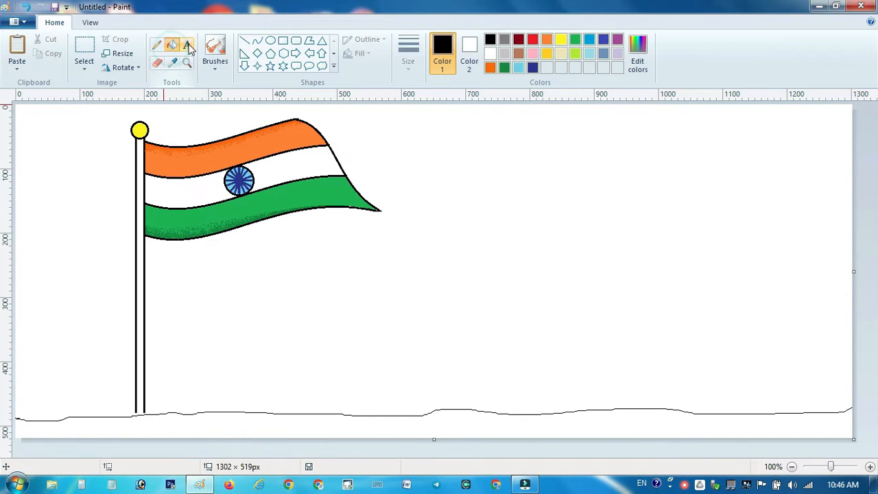
pyautogui.click(269, 423)
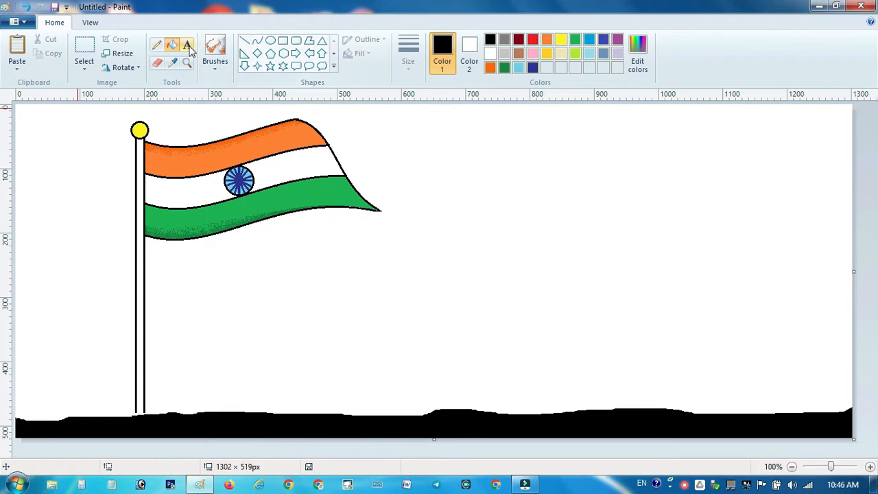
# Build up the black ground with the Brush into low uneven hills, covering the pole's base and rising steeply at the canvas's right edge
pyautogui.click(211, 63)
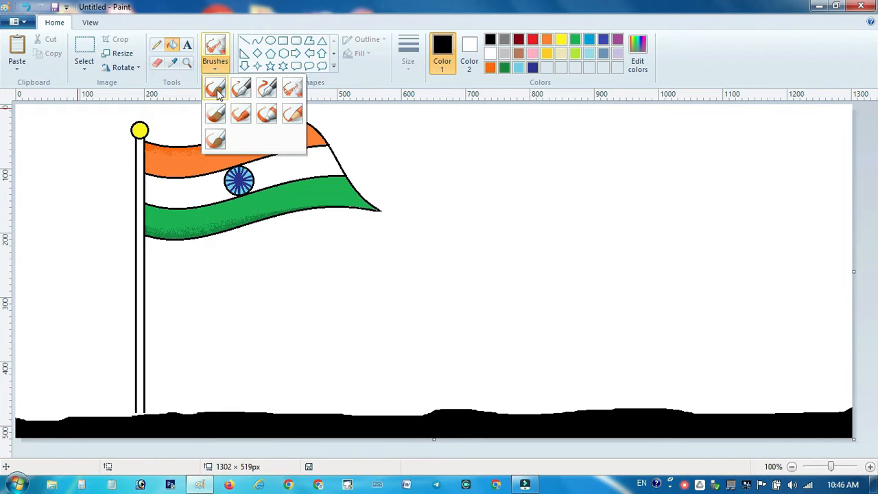
pyautogui.click(215, 88)
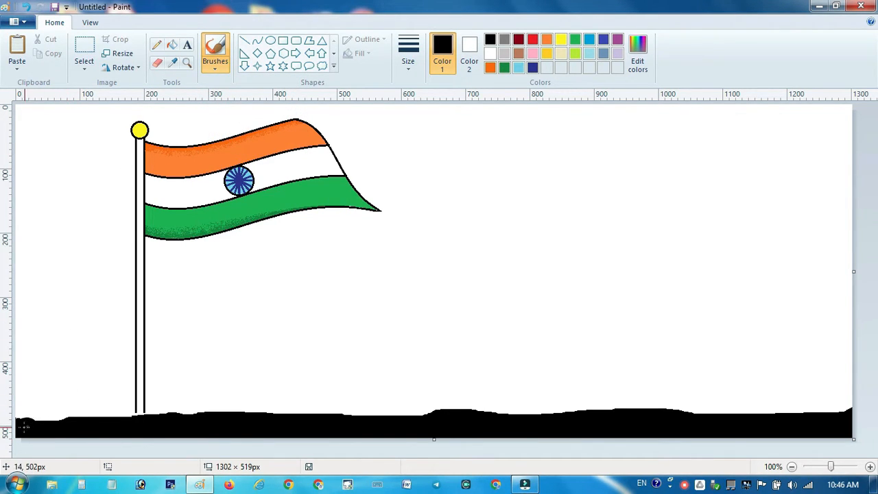
pyautogui.moveTo(23, 426); pyautogui.dragTo(17, 424)
pyautogui.moveTo(26, 421)
pyautogui.mouseDown()
pyautogui.moveTo(64, 422)
pyautogui.moveTo(16, 417)
pyautogui.mouseUp()
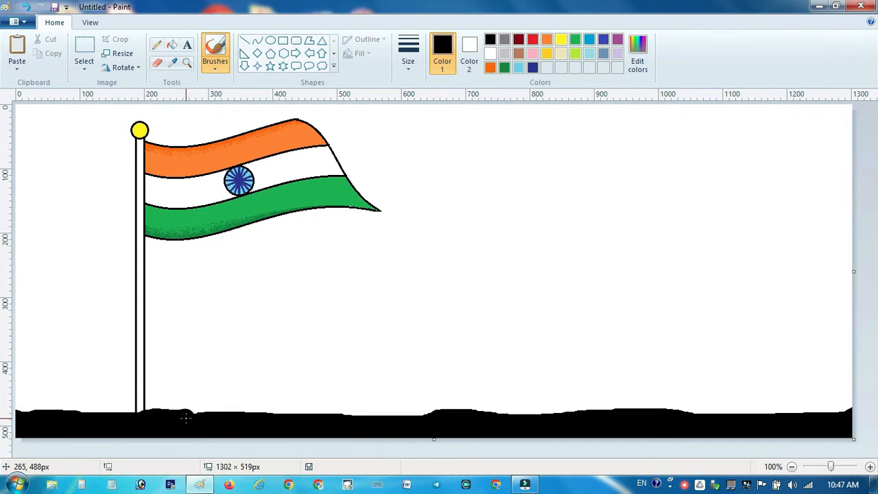
pyautogui.moveTo(185, 416)
pyautogui.mouseDown()
pyautogui.moveTo(433, 412)
pyautogui.moveTo(528, 425)
pyautogui.moveTo(567, 412)
pyautogui.moveTo(657, 408)
pyautogui.moveTo(750, 421)
pyautogui.moveTo(831, 405)
pyautogui.moveTo(859, 391)
pyautogui.mouseUp()
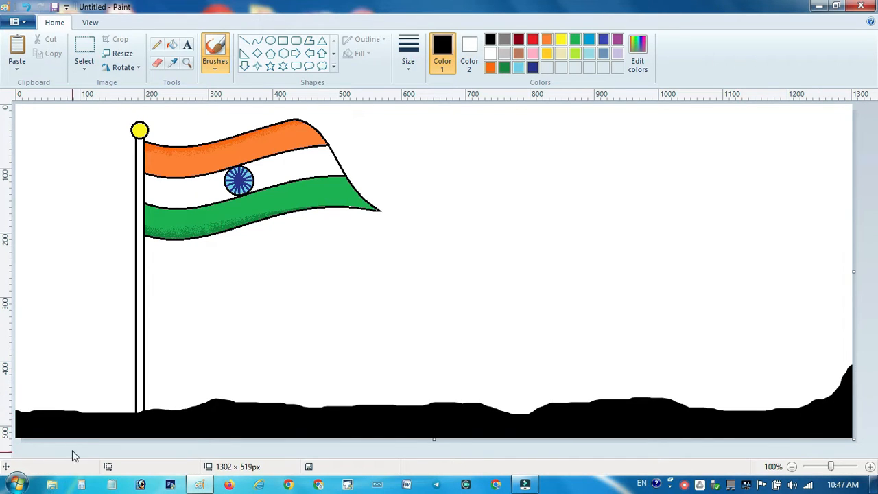
pyautogui.moveTo(34, 424)
pyautogui.mouseDown()
pyautogui.moveTo(15, 415)
pyautogui.moveTo(65, 417)
pyautogui.mouseUp()
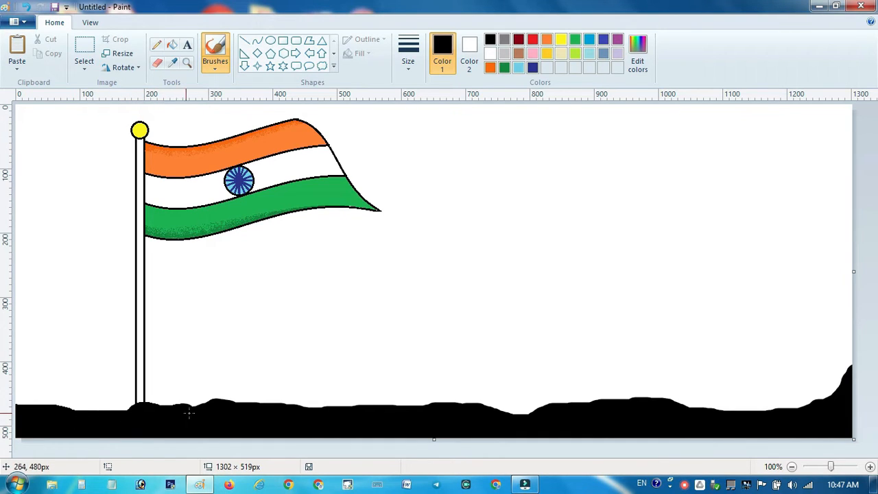
pyautogui.click(82, 44)
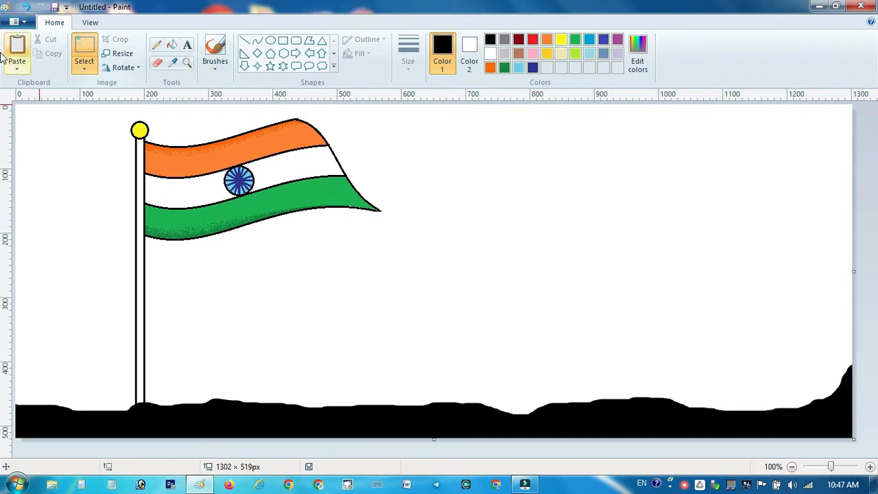
# Fill the inside of the flagpole with light gray
pyautogui.click(504, 53)
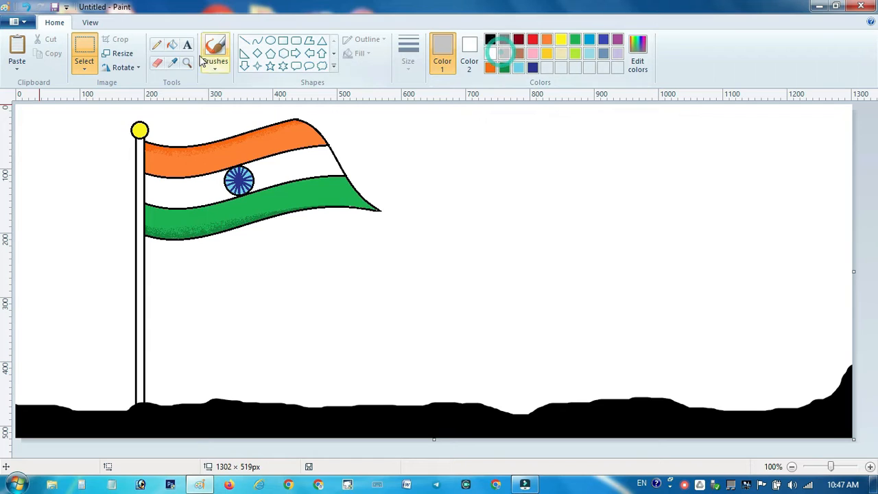
pyautogui.click(172, 45)
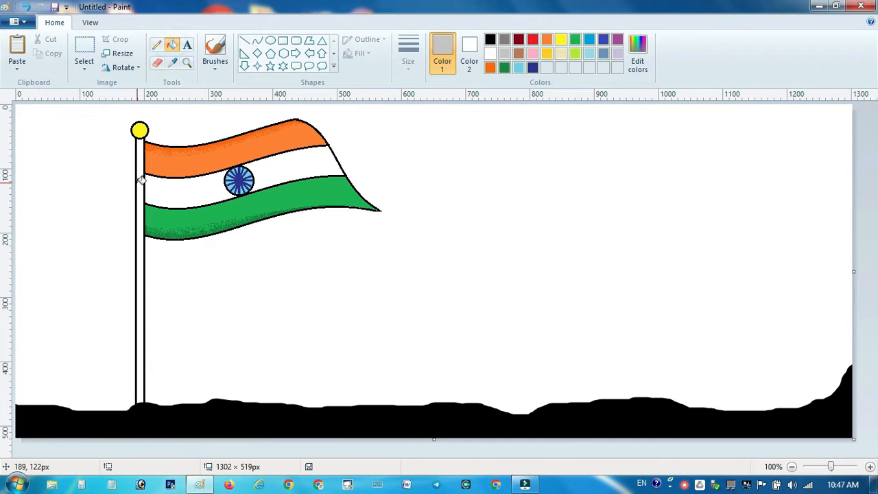
pyautogui.click(140, 183)
# Open the flag drawing's resize settings and show its canvas dimensions in pixels
pyautogui.click(83, 46)
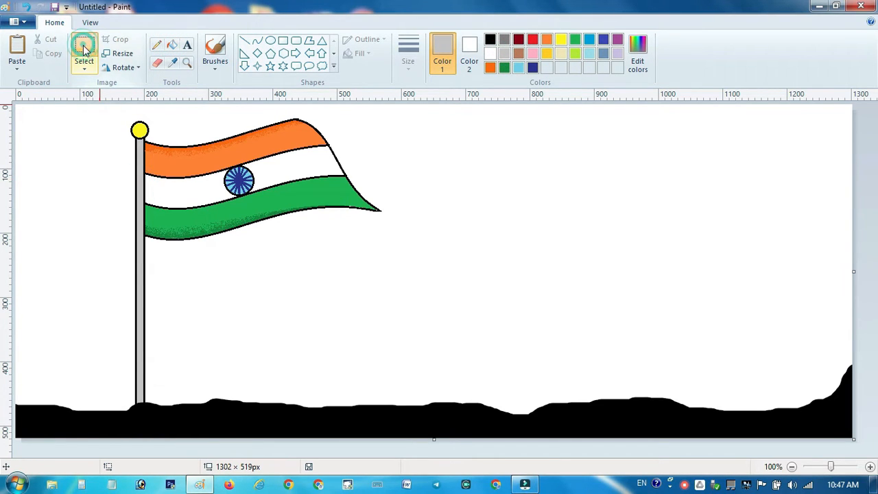
pyautogui.click(120, 55)
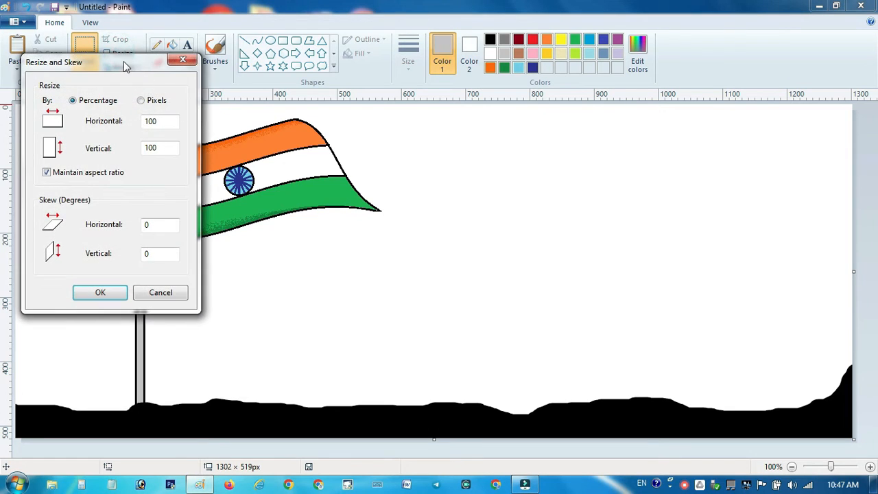
pyautogui.moveTo(124, 61); pyautogui.dragTo(338, 74)
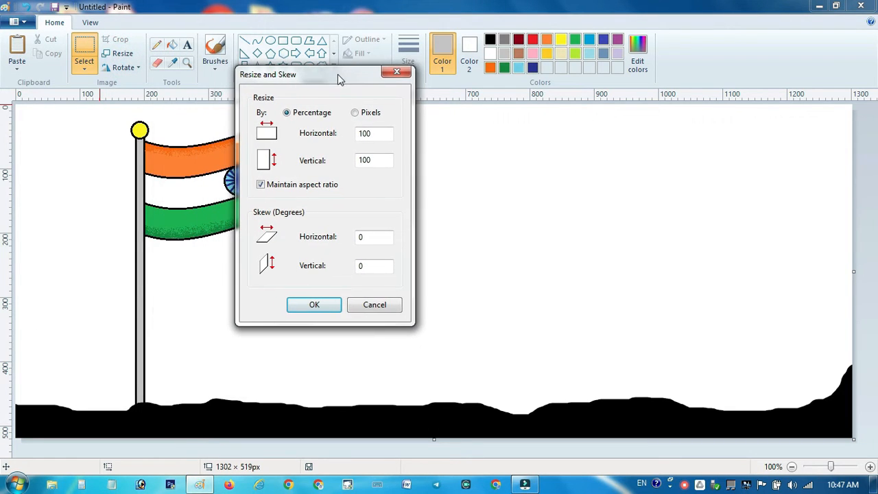
pyautogui.click(356, 114)
# Open a second Paint window with a blank canvas and switch to it
pyautogui.moveTo(196, 485)
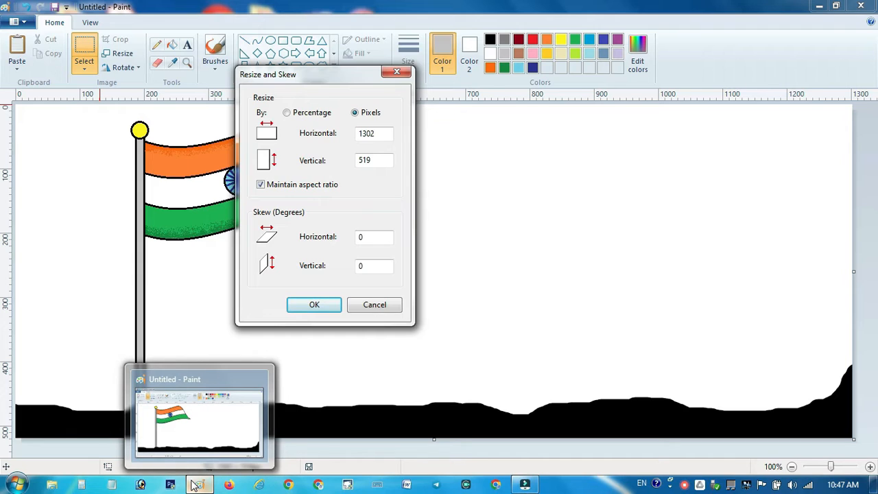
pyautogui.middleClick(195, 485)
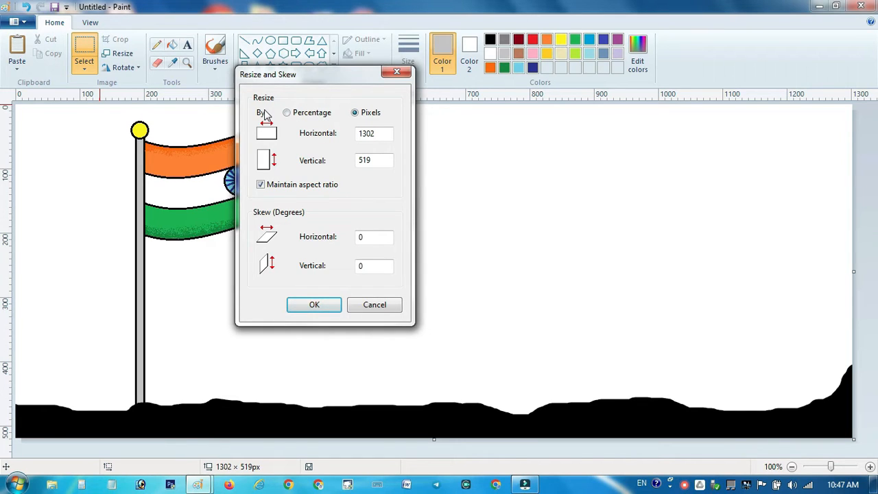
pyautogui.moveTo(196, 485)
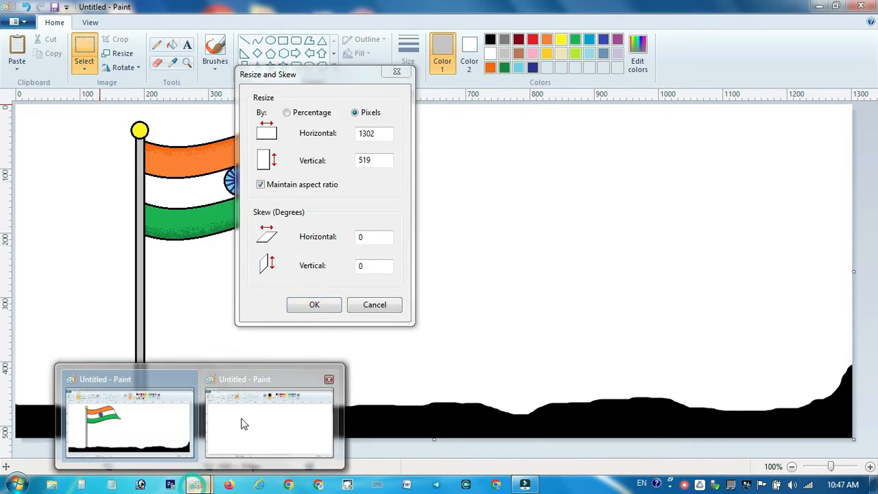
pyautogui.click(243, 420)
# Resize the blank canvas to 1302 × 519 pixels without maintaining the aspect ratio
pyautogui.click(122, 53)
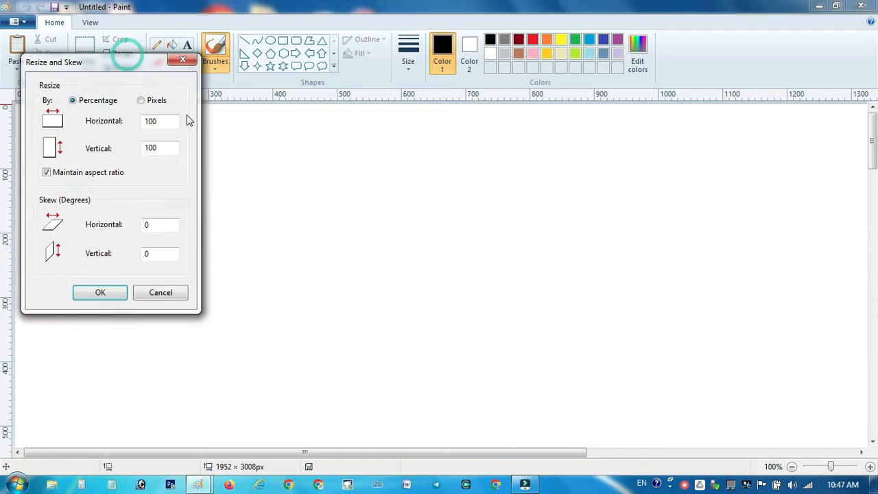
pyautogui.click(155, 100)
pyautogui.click(66, 172)
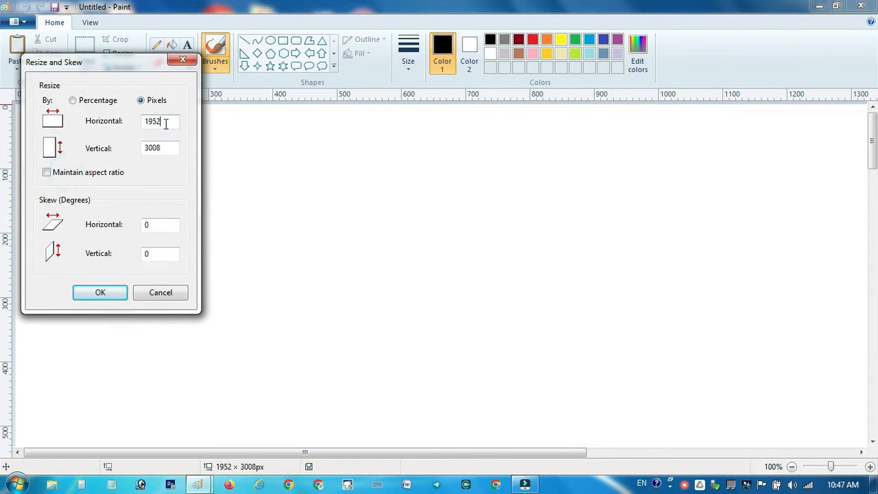
pyautogui.doubleClick(163, 121)
pyautogui.write('1')
pyautogui.press('Tab')
pyautogui.write('519')
pyautogui.press('Return')
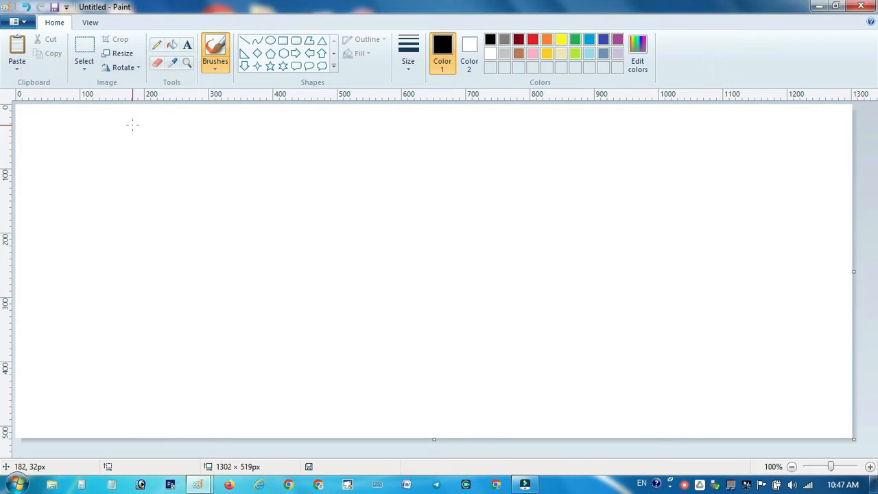
# Draw a thick orange diagonal line of about 622 × 463 px across the canvas's upper-left corner and fill that corner with orange
pyautogui.click(158, 45)
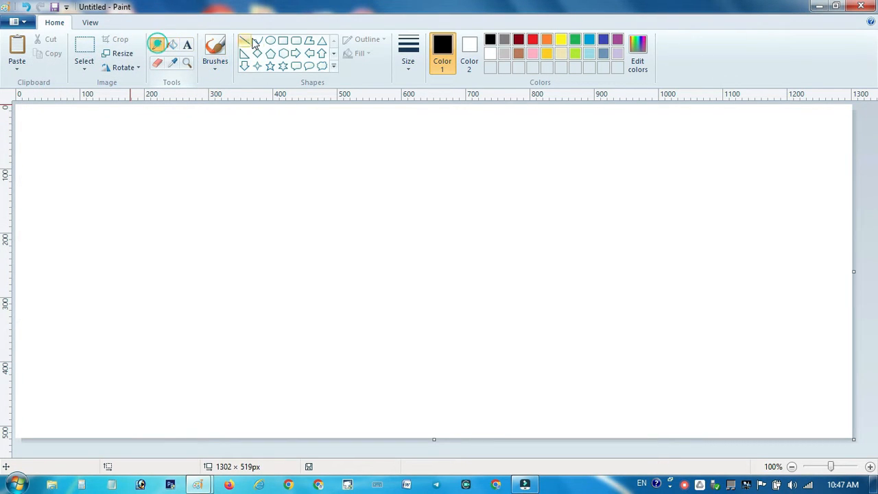
pyautogui.click(547, 41)
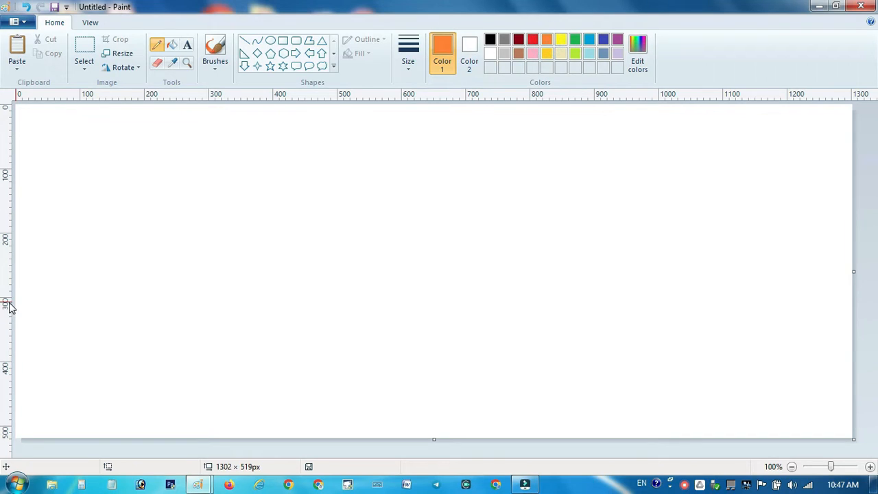
pyautogui.click(245, 41)
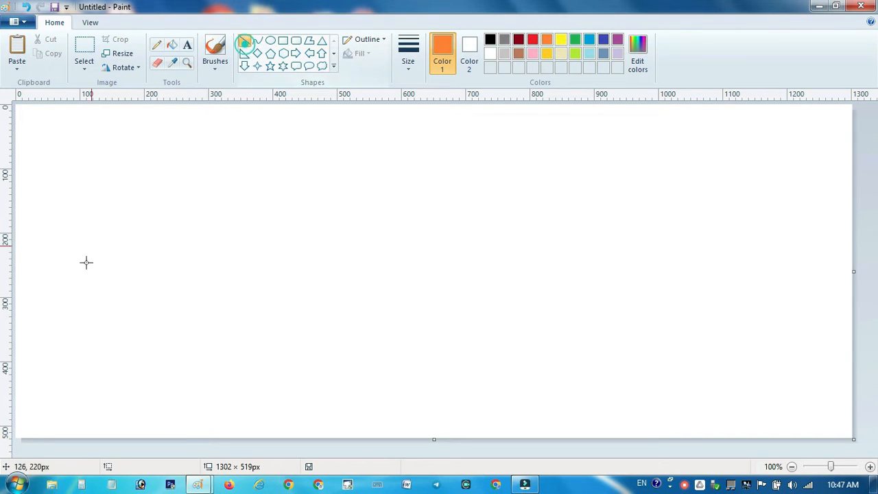
pyautogui.moveTo(17, 323); pyautogui.dragTo(418, 32)
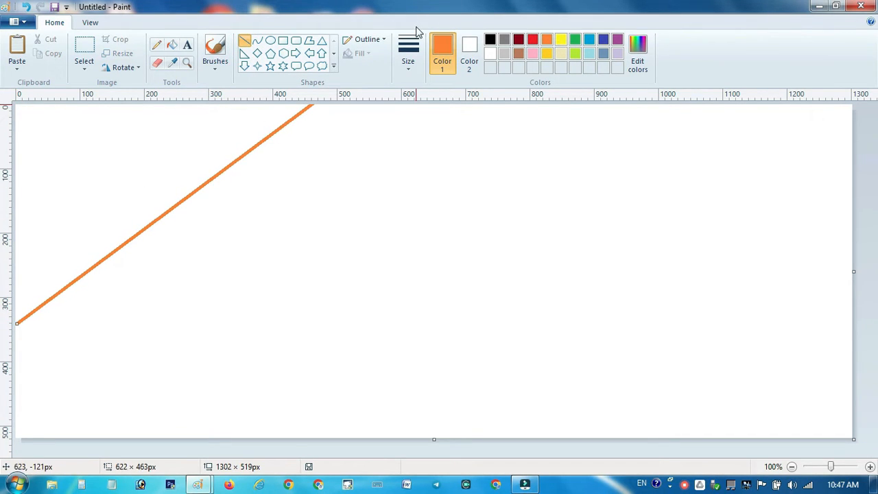
pyautogui.hotkey('ctrl', '+')
pyautogui.hotkey('ctrl', '+')
pyautogui.hotkey('ctrl', '+')
pyautogui.hotkey('ctrl', '+')
pyautogui.hotkey('ctrl', '+')
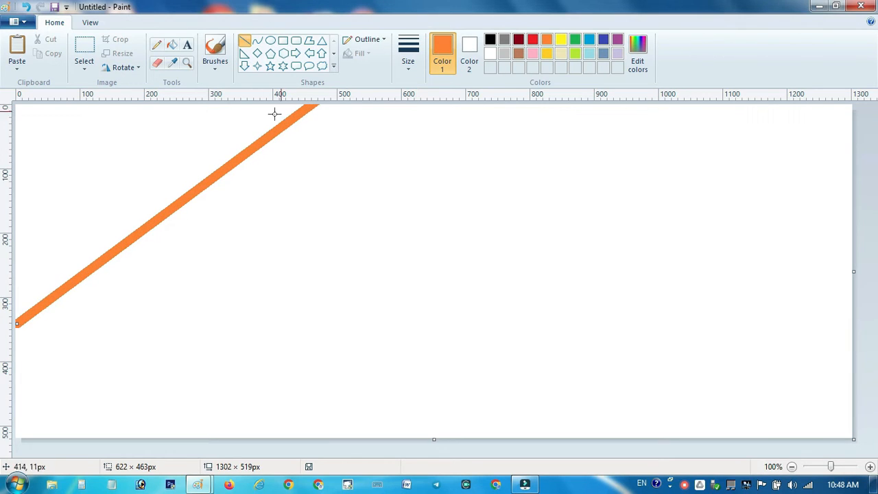
pyautogui.moveTo(145, 225); pyautogui.dragTo(136, 227)
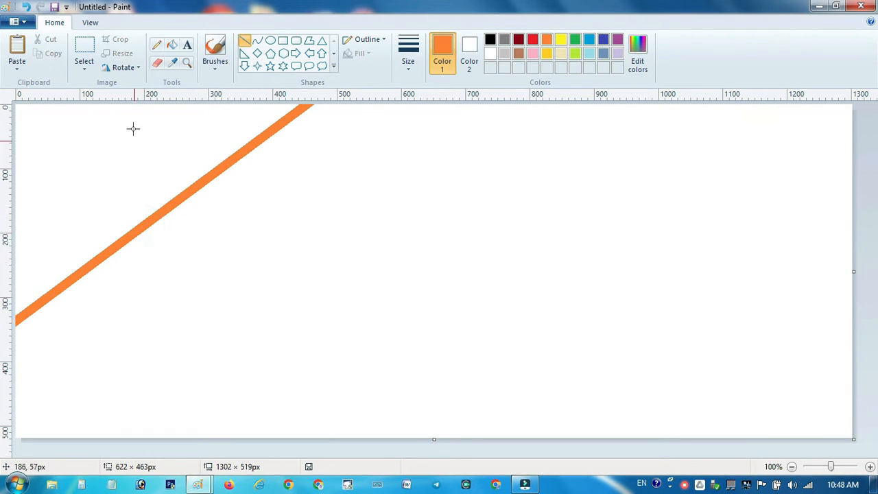
pyautogui.click(172, 44)
pyautogui.click(164, 137)
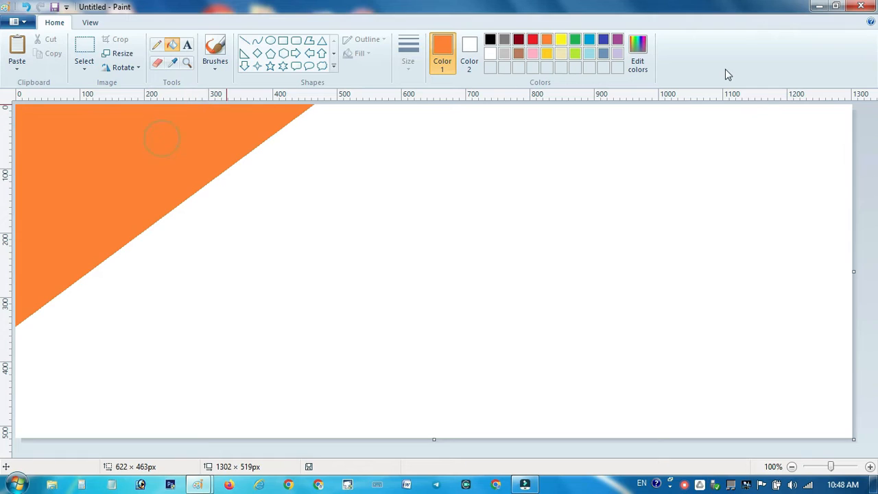
# Draw a thick green diagonal line of about 717 × 485 px across the canvas's lower-right corner and fill that corner with green
pyautogui.click(575, 39)
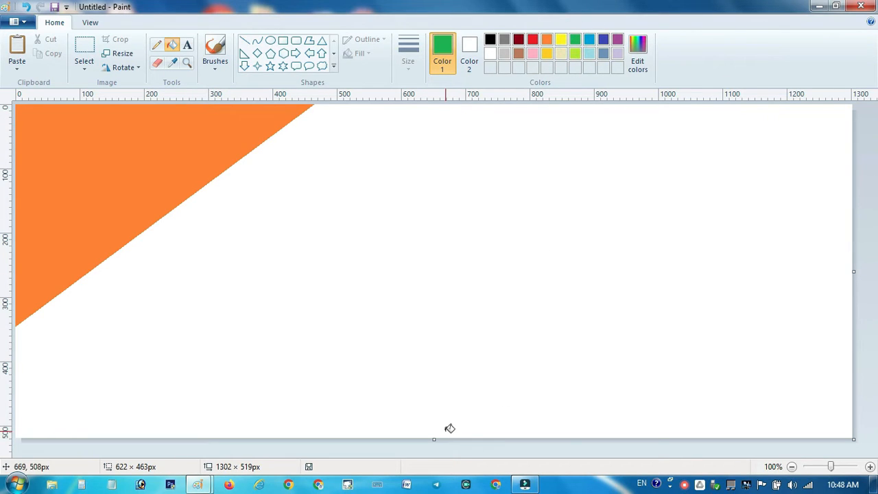
pyautogui.click(244, 40)
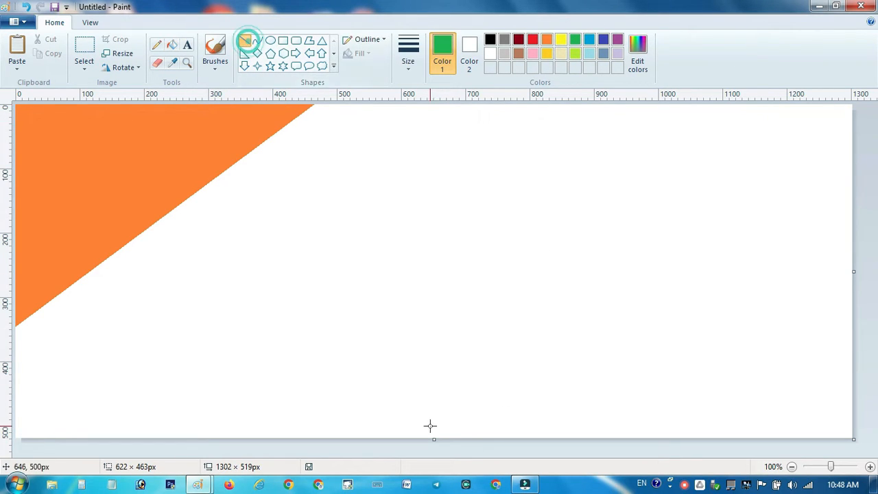
pyautogui.moveTo(421, 425)
pyautogui.mouseDown()
pyautogui.moveTo(568, 353)
pyautogui.moveTo(877, 149)
pyautogui.mouseUp()
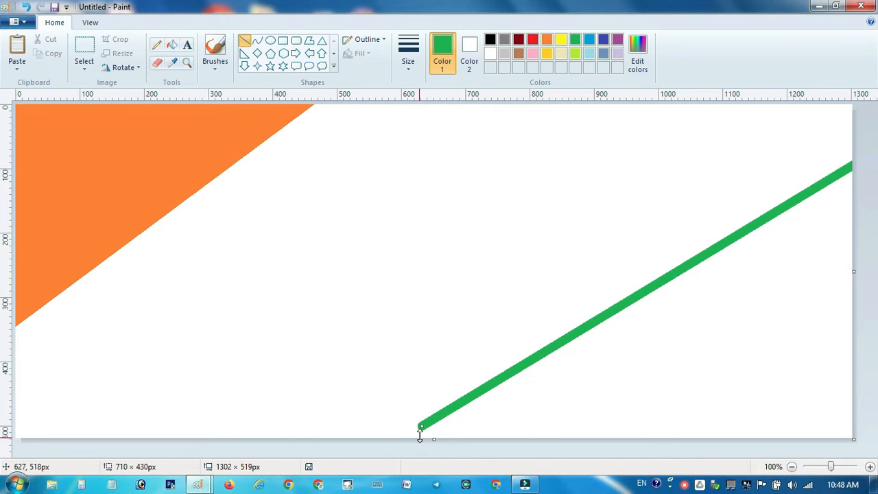
pyautogui.moveTo(420, 428); pyautogui.dragTo(416, 460)
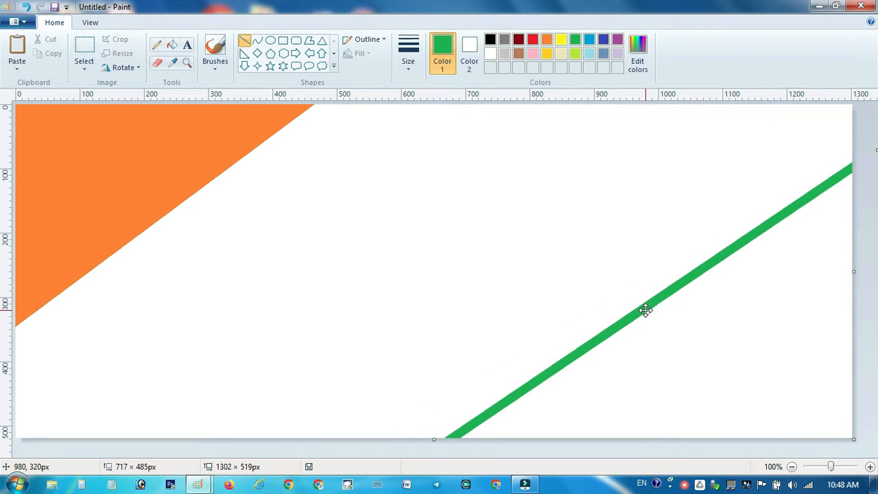
pyautogui.moveTo(645, 310); pyautogui.dragTo(653, 332)
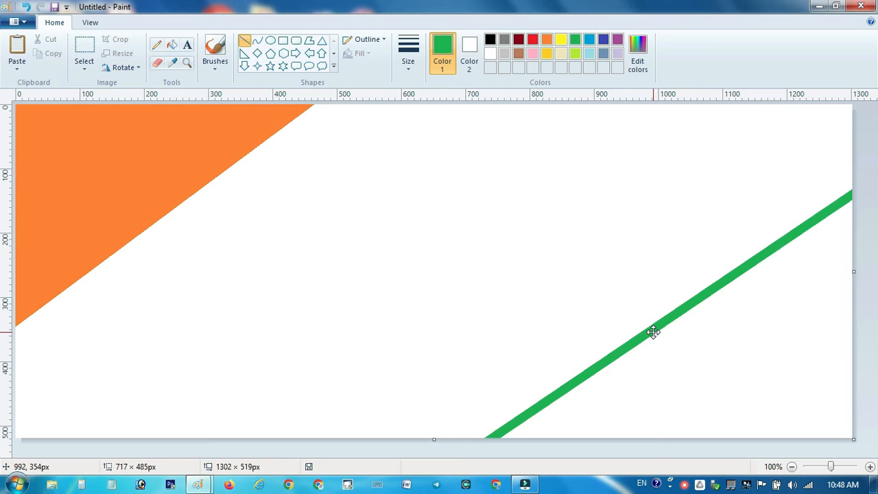
pyautogui.click(171, 45)
pyautogui.click(688, 380)
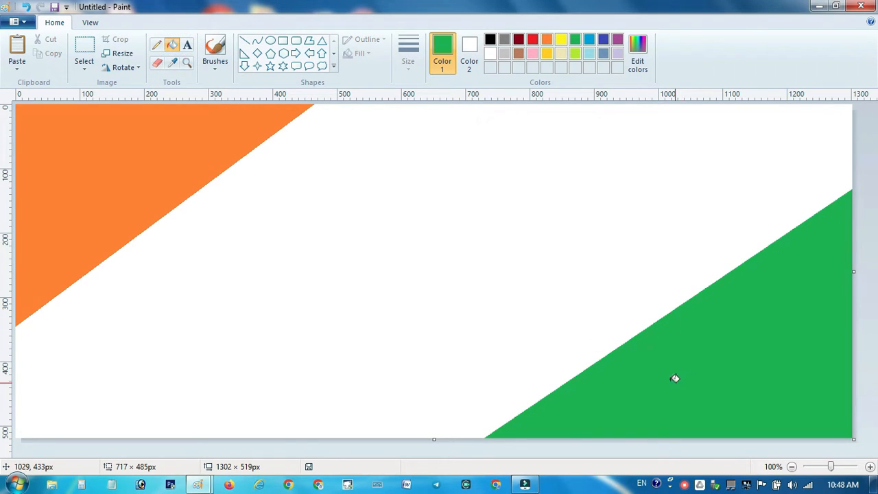
# Cut the horizontal pixel value to the clipboard and shrink the image to 1 pixel wide without maintaining the aspect ratio
pyautogui.click(123, 55)
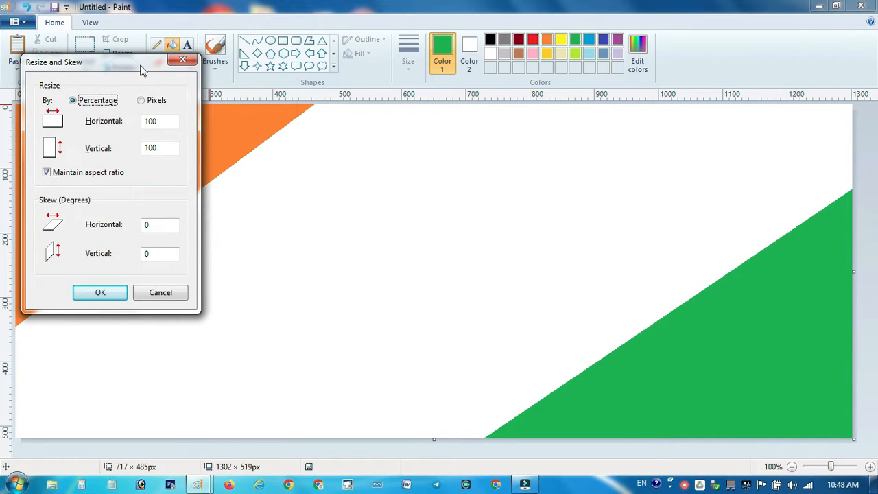
pyautogui.moveTo(147, 63); pyautogui.dragTo(414, 134)
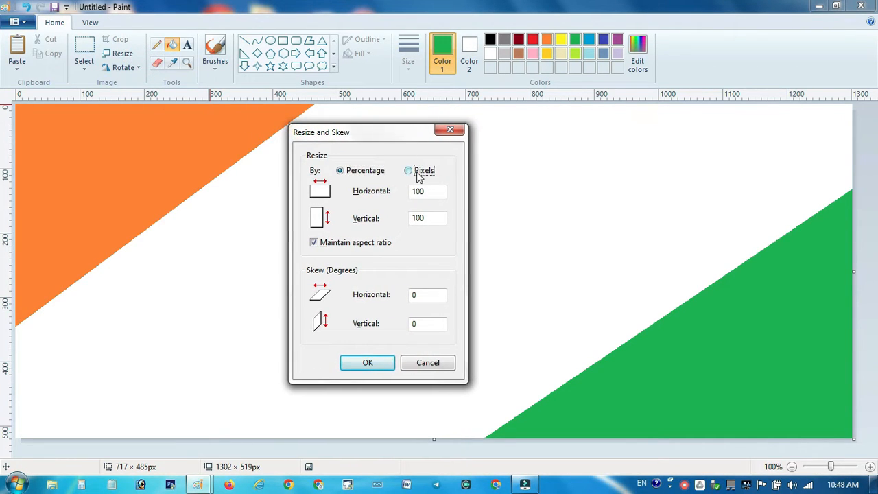
pyautogui.click(419, 175)
pyautogui.click(333, 242)
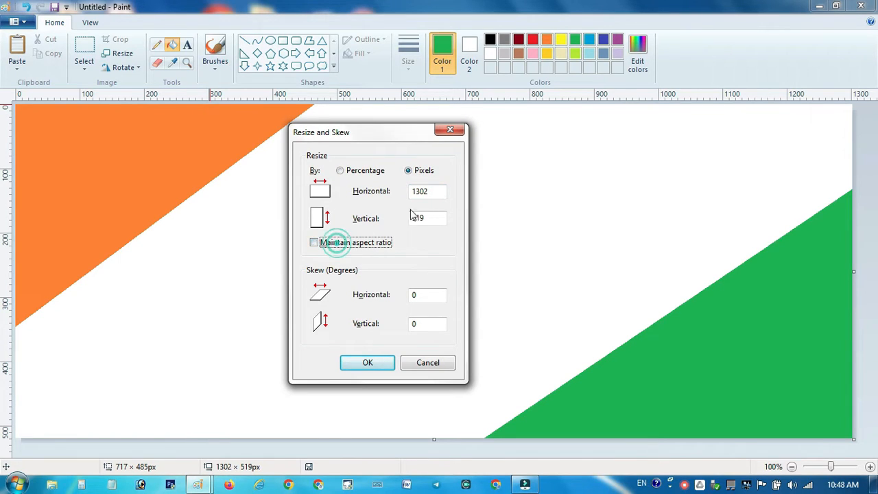
pyautogui.doubleClick(427, 191)
pyautogui.hotkey('ctrl', 'c')
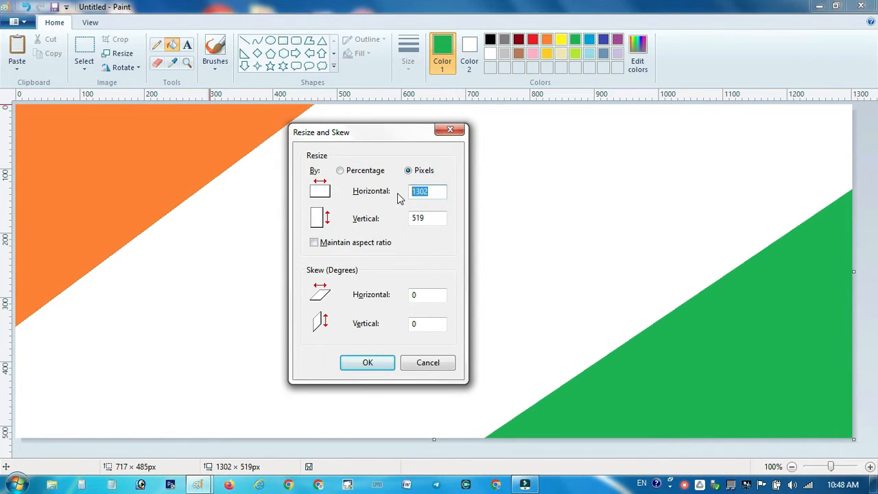
pyautogui.rightClick(417, 192)
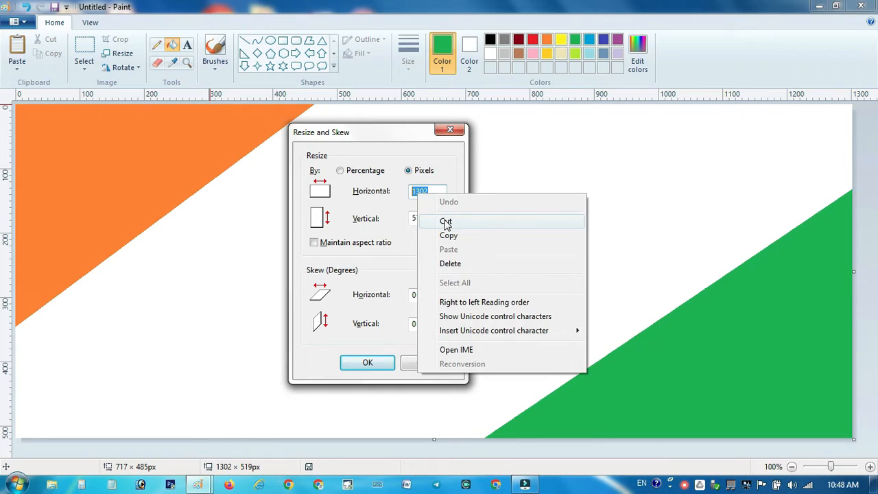
pyautogui.click(445, 222)
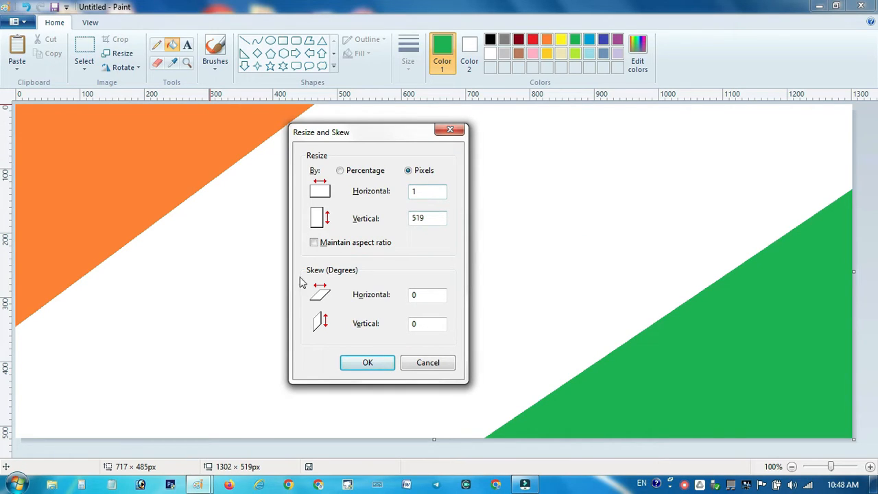
pyautogui.click(361, 358)
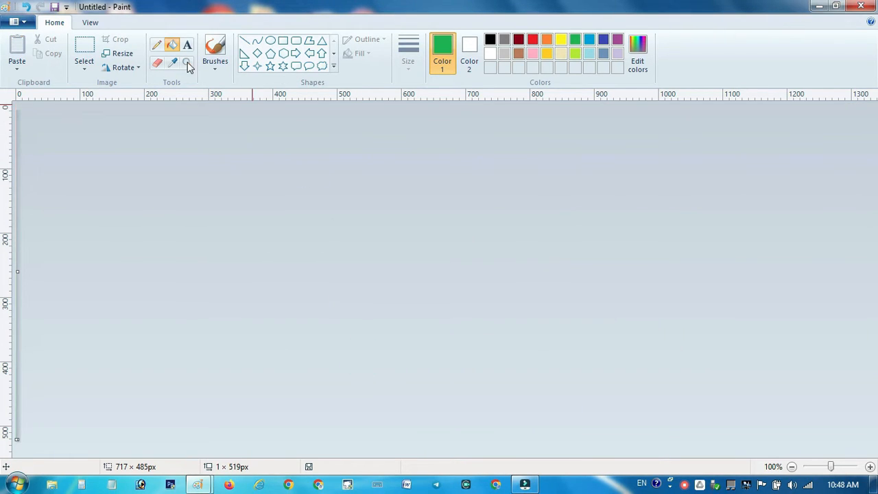
# Stretch the 1-pixel-wide image to 1302 pixels horizontally without maintaining the aspect ratio, pasting the cut pixel value
pyautogui.click(122, 54)
pyautogui.click(141, 100)
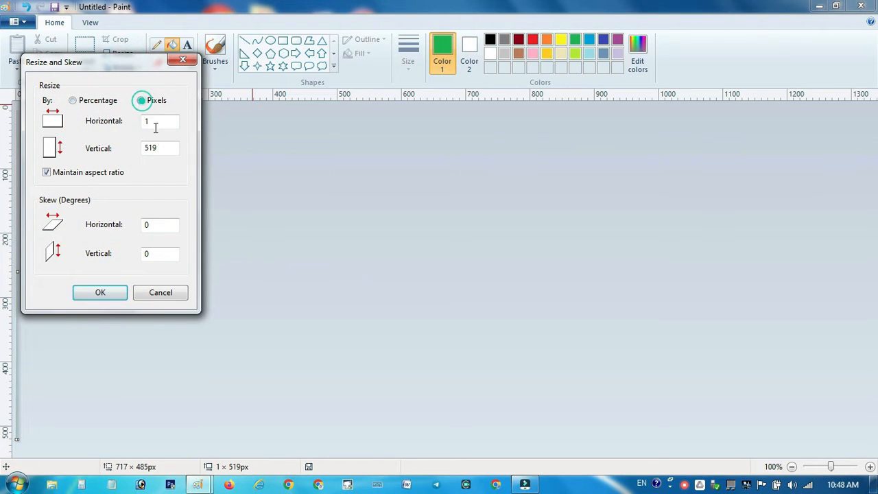
pyautogui.moveTo(149, 122); pyautogui.dragTo(143, 125)
pyautogui.rightClick(153, 124)
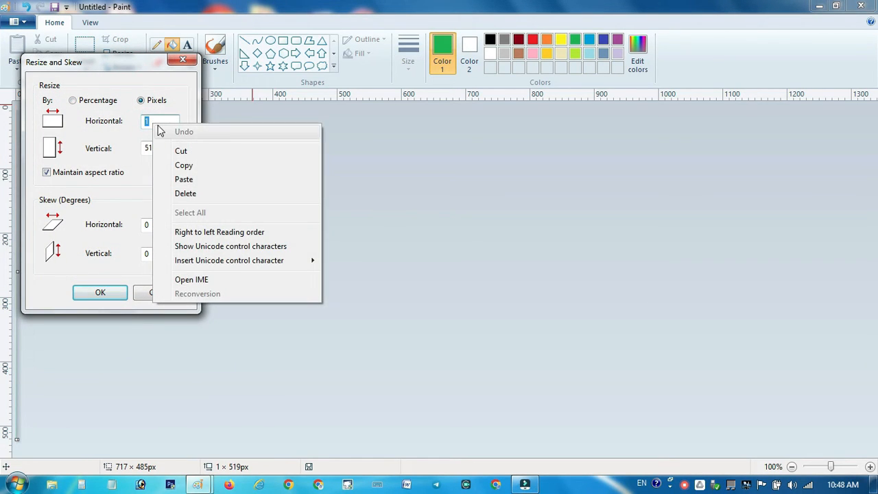
pyautogui.click(80, 171)
pyautogui.click(47, 172)
pyautogui.doubleClick(148, 122)
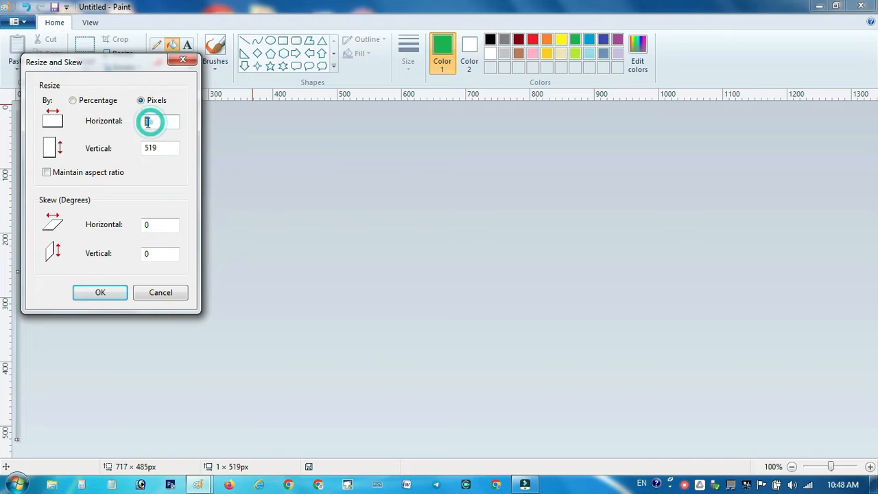
pyautogui.rightClick(150, 123)
pyautogui.click(181, 178)
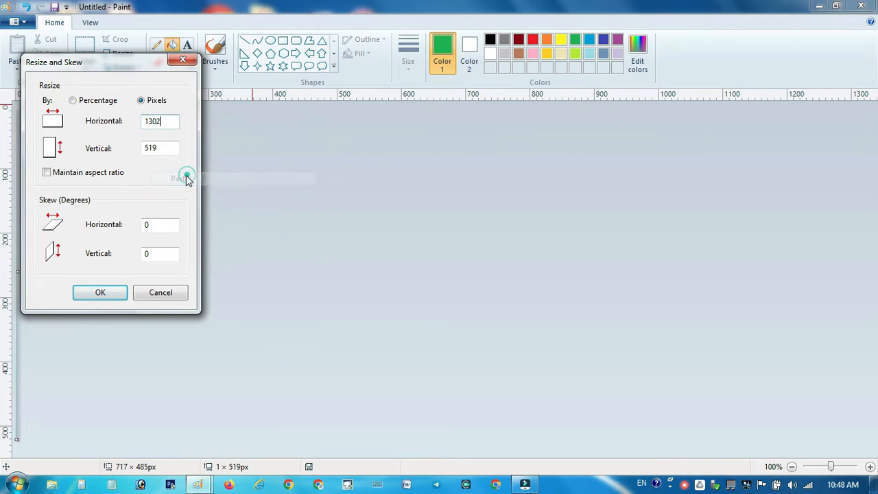
pyautogui.click(114, 290)
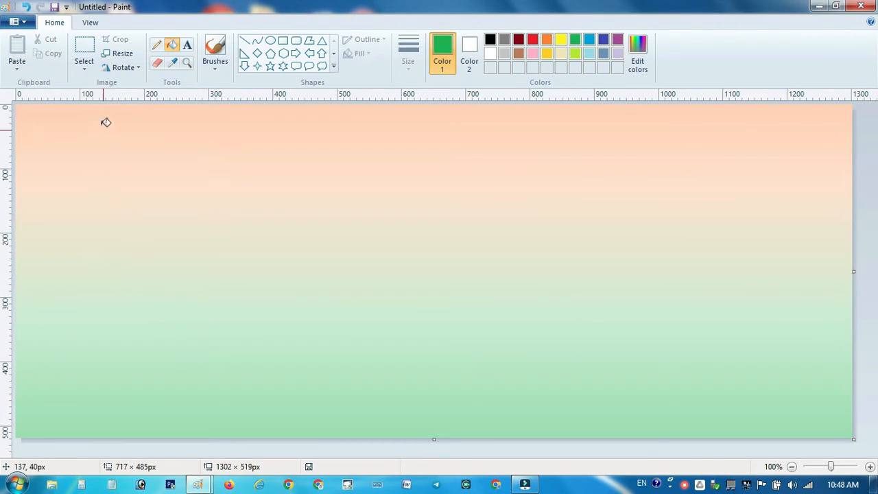
pyautogui.click(85, 51)
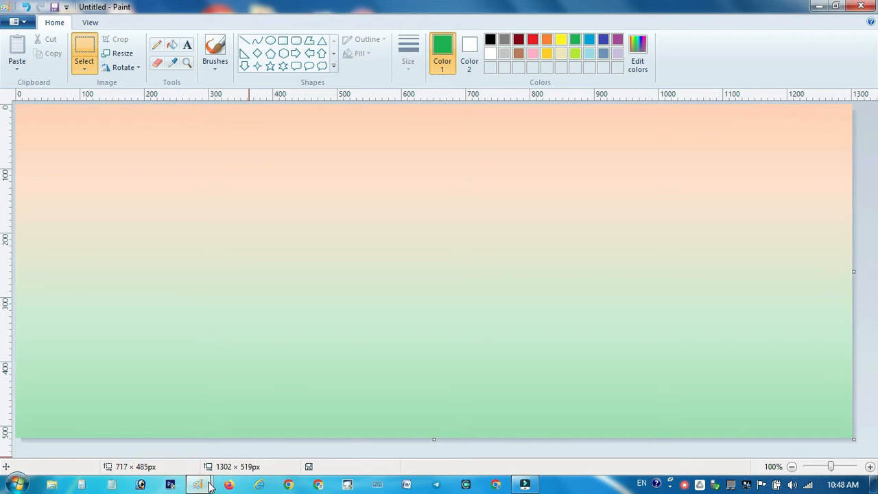
# Switch to the flag drawing, dismiss its resize settings, and fill both halves of the white band with light gray RGB 239, 239, 239
pyautogui.moveTo(210, 485)
pyautogui.click(137, 415)
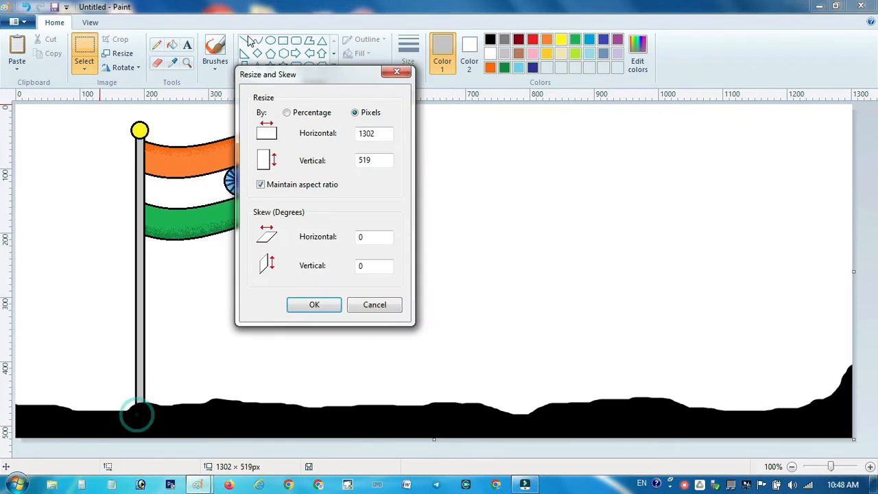
pyautogui.click(397, 72)
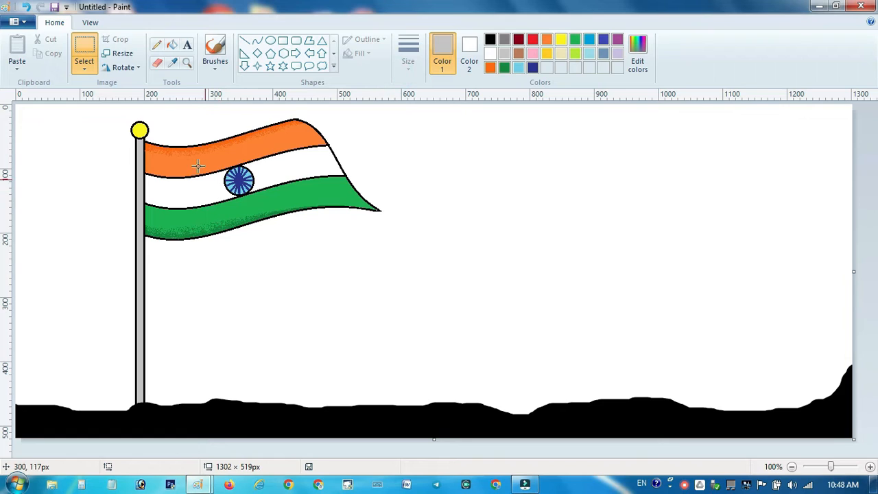
pyautogui.click(85, 48)
pyautogui.click(172, 47)
pyautogui.click(490, 53)
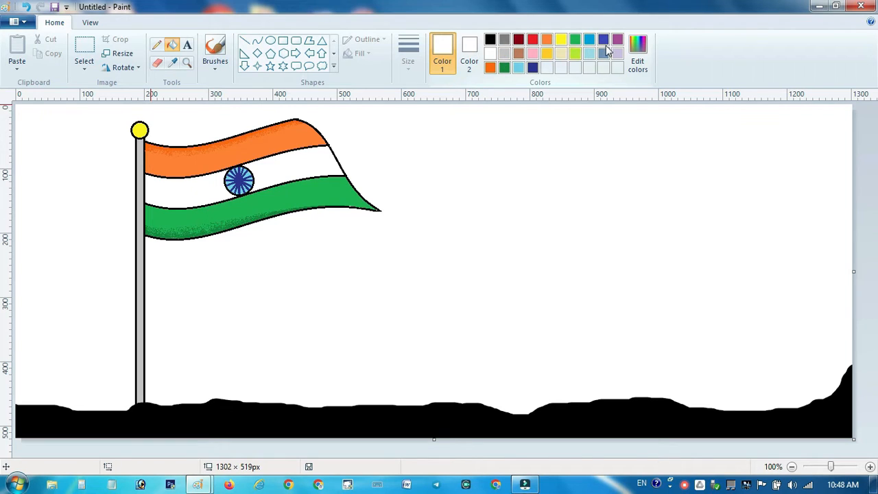
pyautogui.click(637, 52)
pyautogui.click(575, 164)
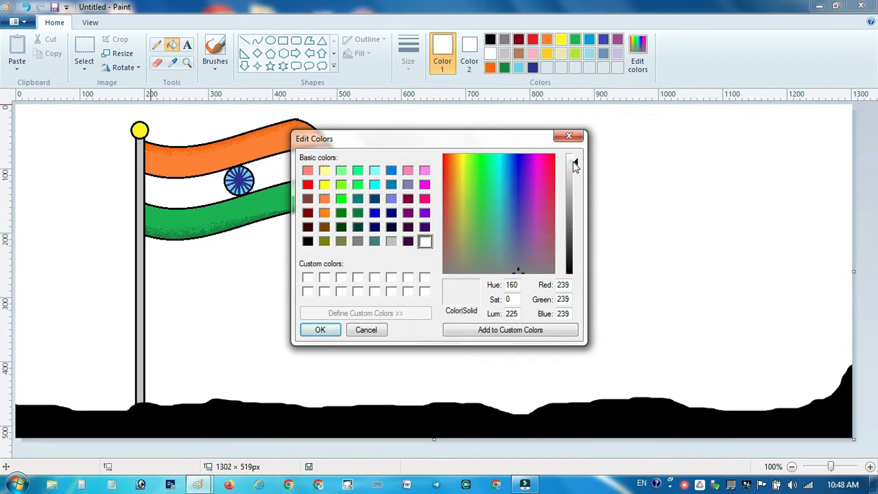
pyautogui.click(323, 329)
pyautogui.click(190, 192)
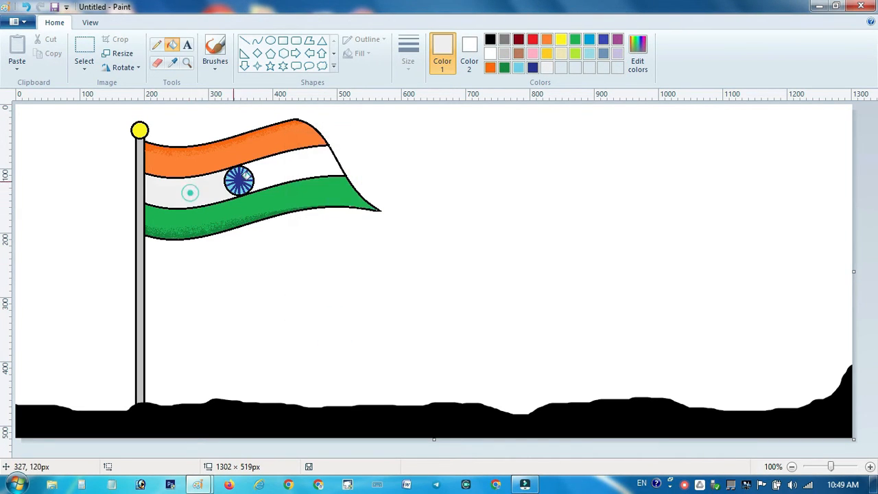
pyautogui.click(281, 170)
# Select the entire flag drawing and copy it to the clipboard
pyautogui.click(91, 43)
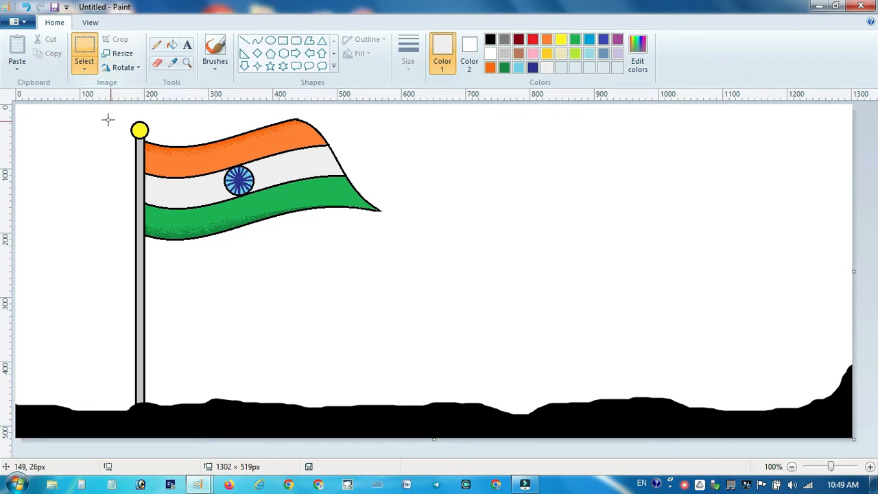
pyautogui.click(87, 68)
pyautogui.click(99, 142)
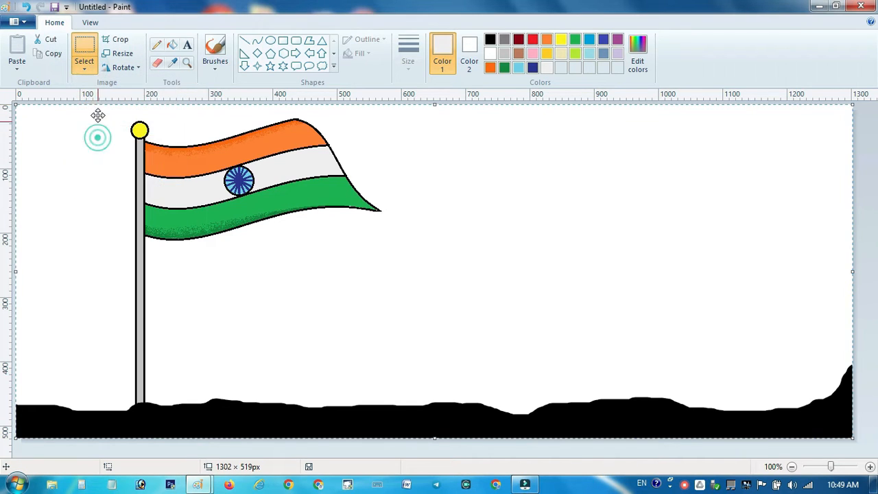
pyautogui.click(84, 68)
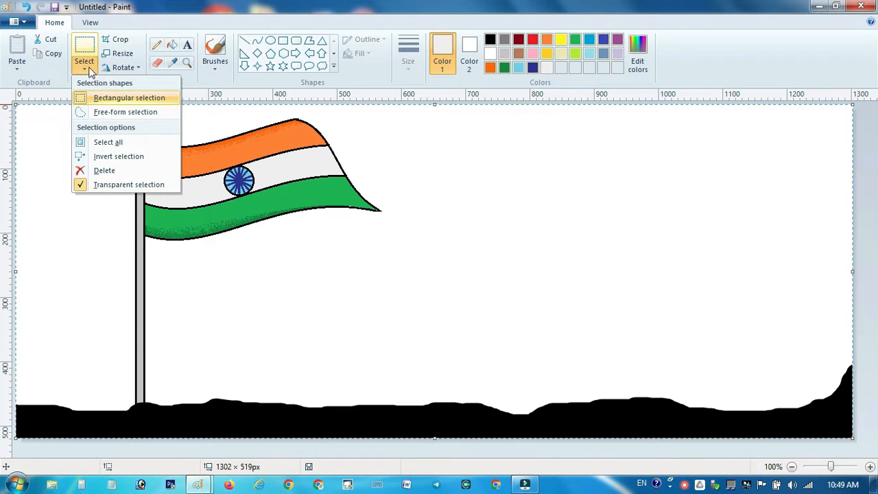
pyautogui.click(85, 65)
pyautogui.click(53, 52)
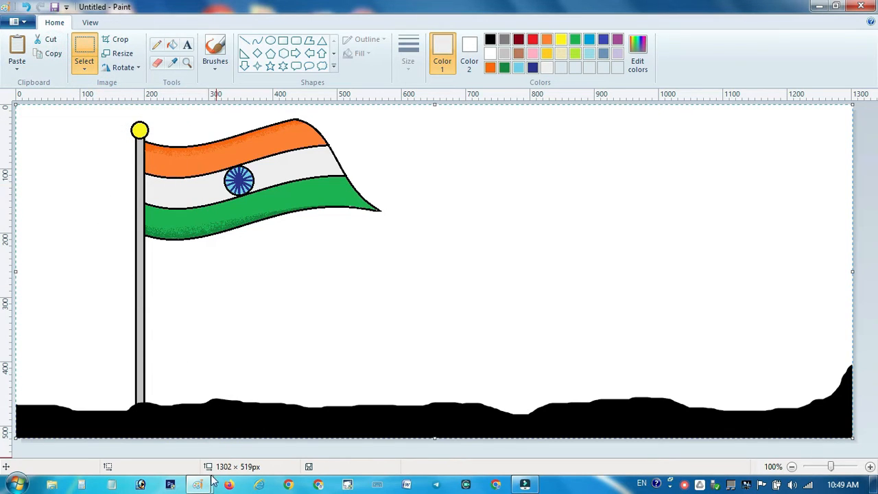
# Switch to the gradient background image and paste the flag drawing over it with transparent selection enabled
pyautogui.moveTo(198, 483)
pyautogui.click(254, 408)
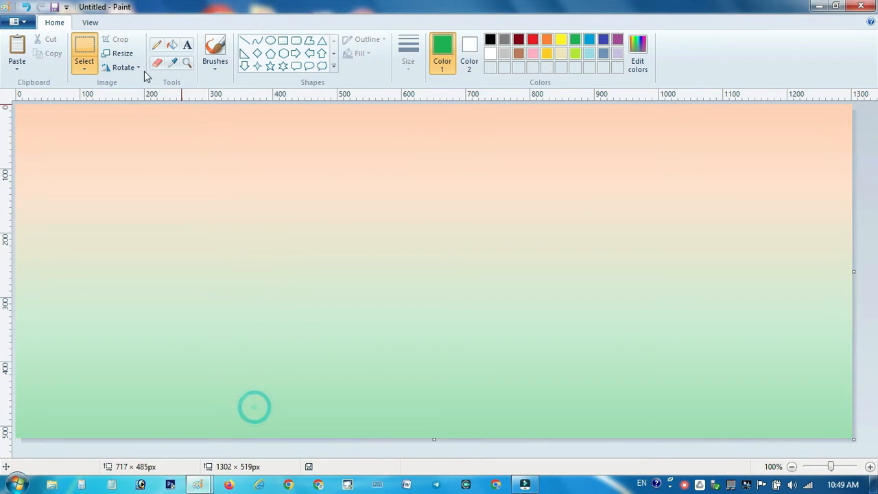
pyautogui.click(18, 48)
pyautogui.click(84, 66)
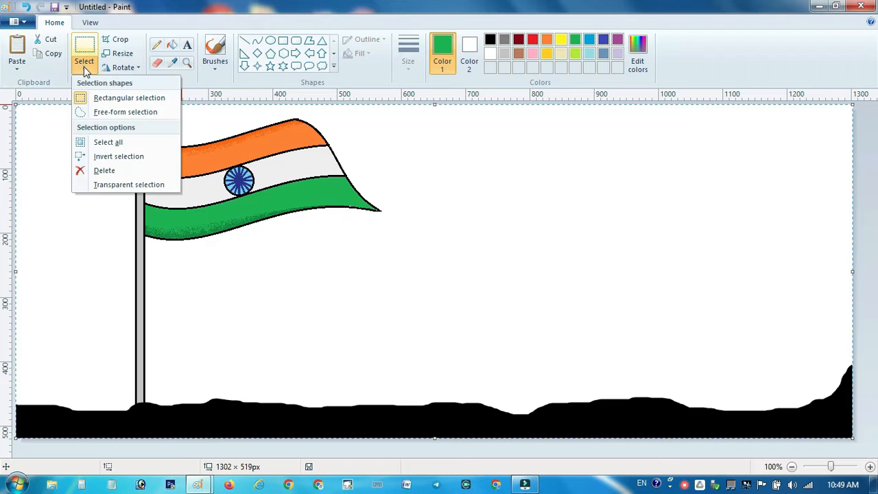
pyautogui.click(102, 186)
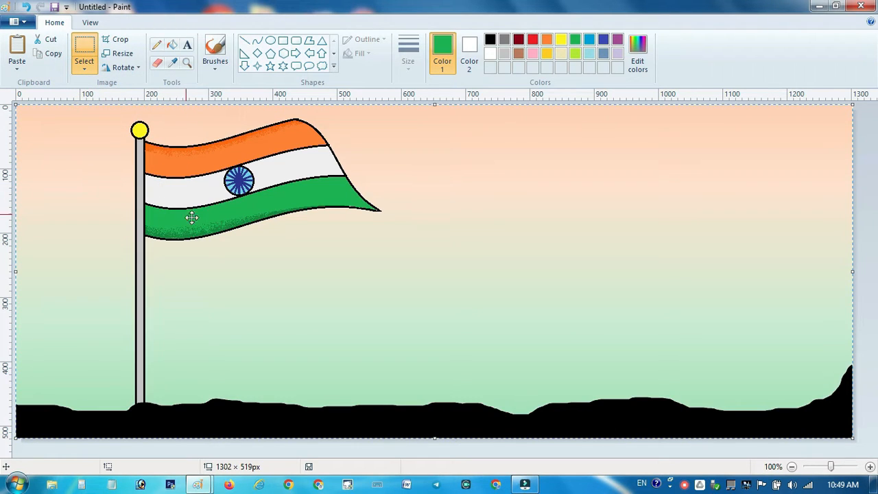
pyautogui.click(88, 43)
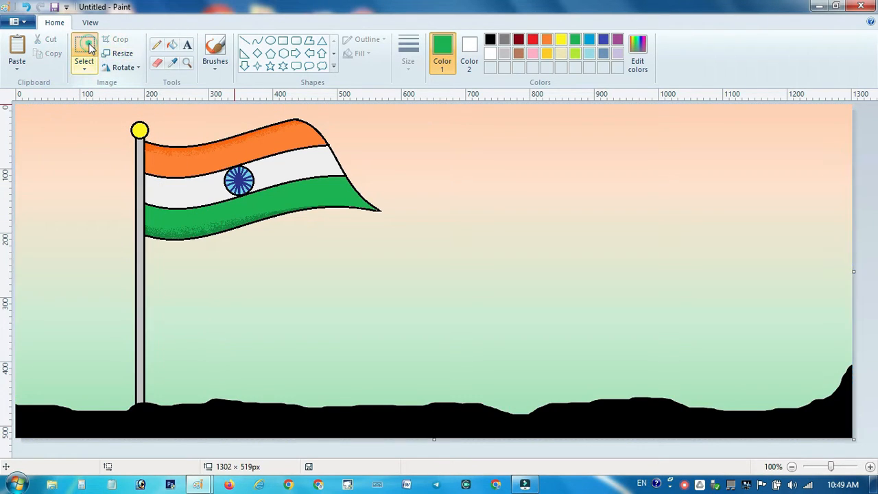
# Fill both light gray halves of the flag's middle band with white
pyautogui.click(176, 44)
pyautogui.click(488, 56)
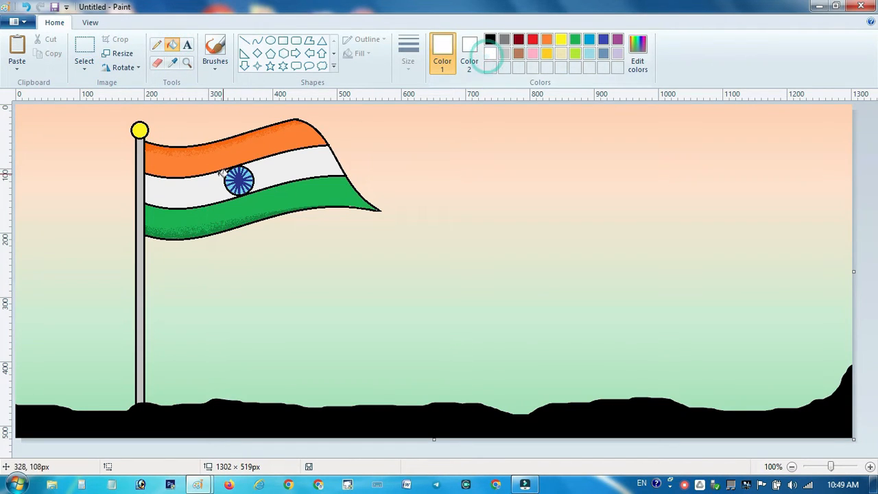
pyautogui.click(205, 188)
pyautogui.click(290, 168)
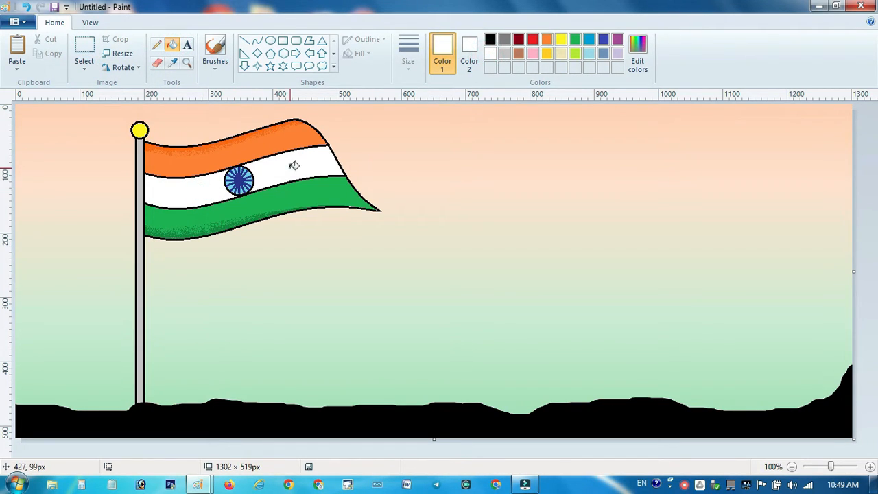
pyautogui.click(80, 48)
# Draw a white curve in the thinnest line size across the upper flagpole as the first rope winding
pyautogui.click(257, 42)
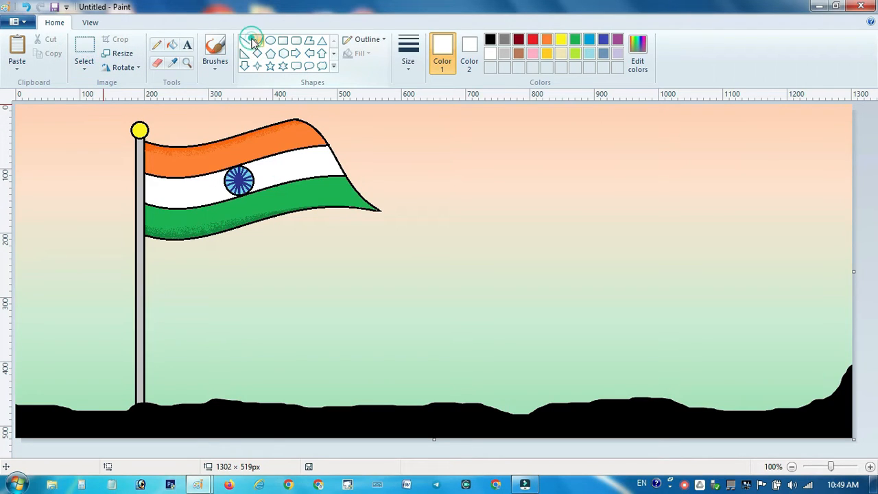
pyautogui.click(408, 54)
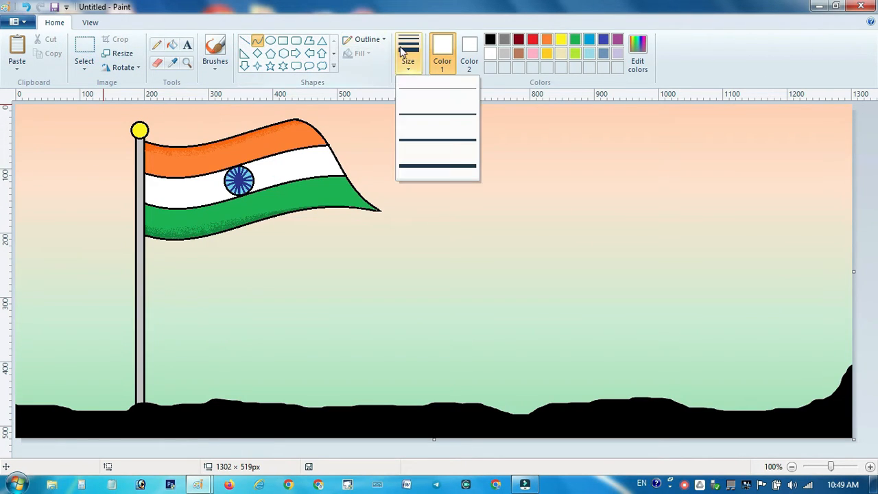
pyautogui.click(414, 86)
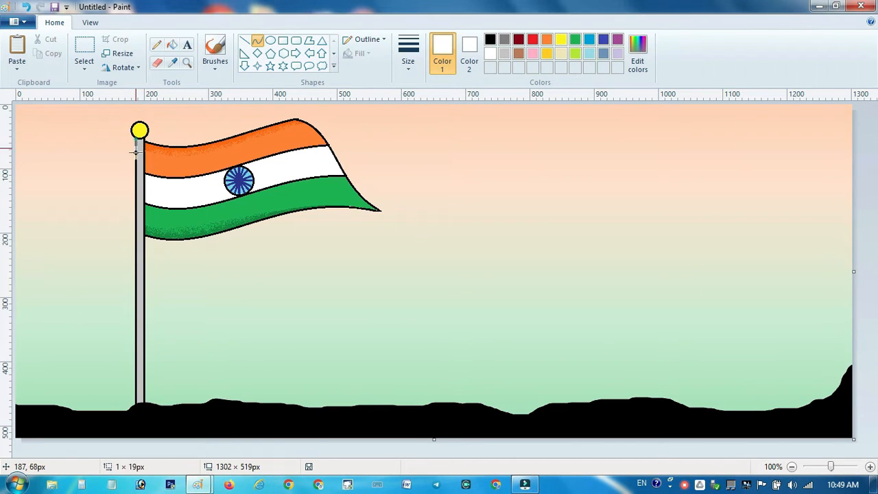
pyautogui.moveTo(136, 152); pyautogui.dragTo(144, 278)
pyautogui.moveTo(133, 206); pyautogui.dragTo(145, 219)
pyautogui.click(168, 278)
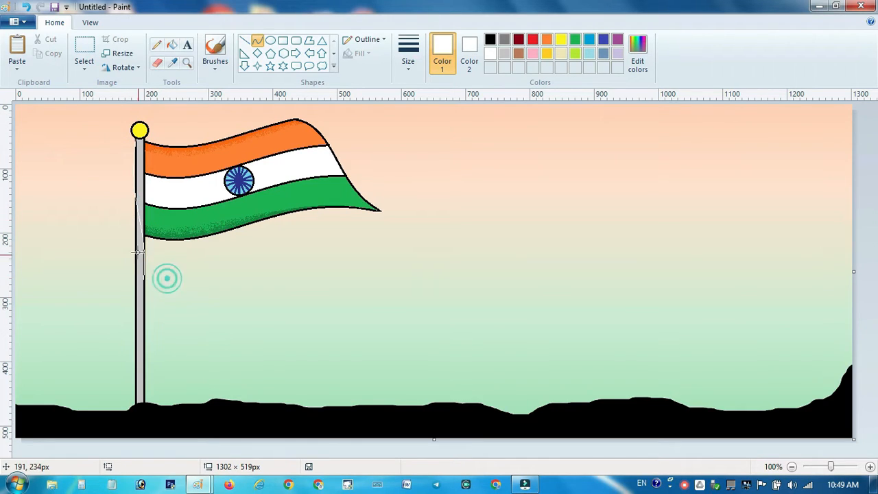
# Draw two more thin white curves, about 172 and 162 px tall, across the flagpole below the flag as rope windings
pyautogui.moveTo(135, 241); pyautogui.dragTo(144, 351)
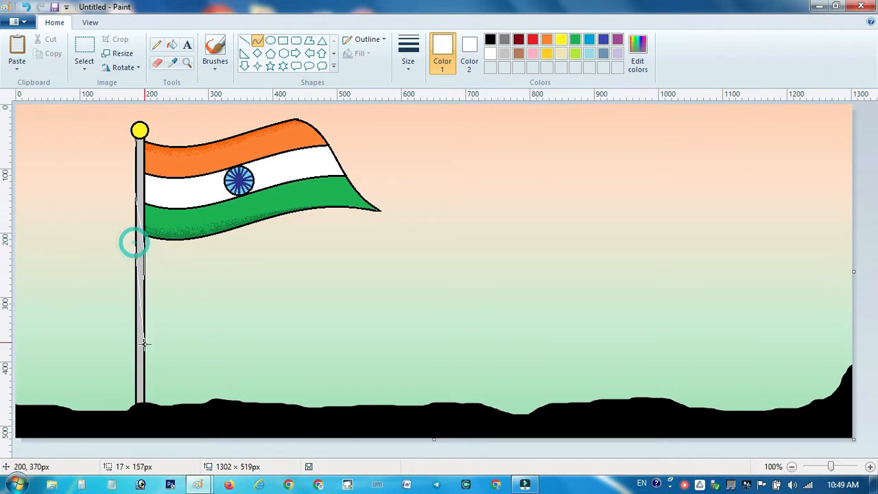
pyautogui.moveTo(137, 302); pyautogui.dragTo(123, 300)
pyautogui.click(122, 300)
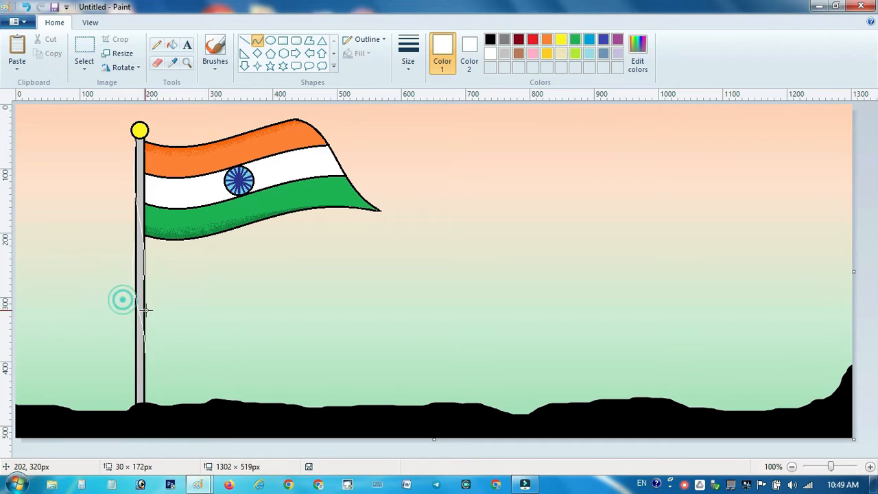
pyautogui.click(184, 306)
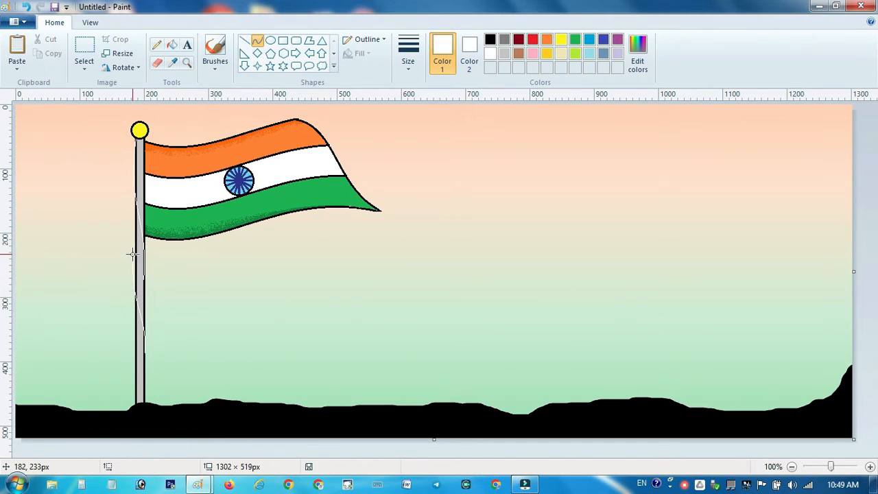
pyautogui.moveTo(133, 253); pyautogui.dragTo(145, 358)
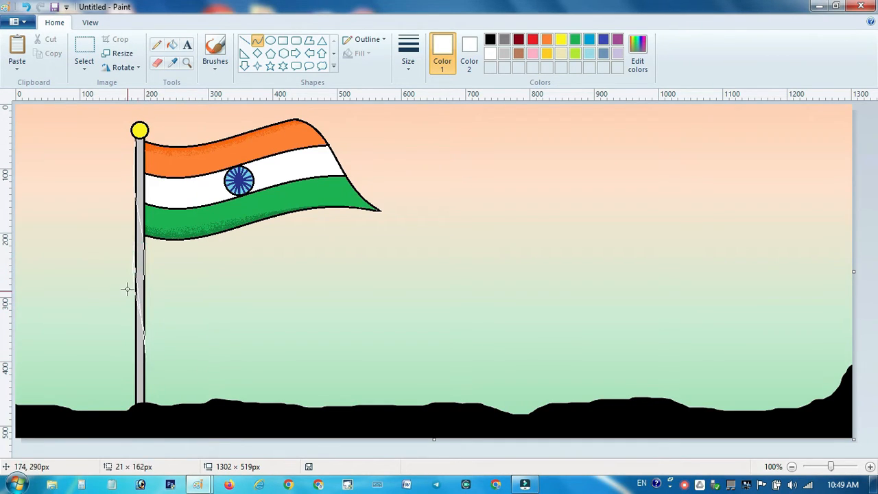
pyautogui.moveTo(132, 282)
pyautogui.mouseDown()
pyautogui.moveTo(125, 289)
pyautogui.moveTo(157, 304)
pyautogui.moveTo(150, 306)
pyautogui.mouseUp()
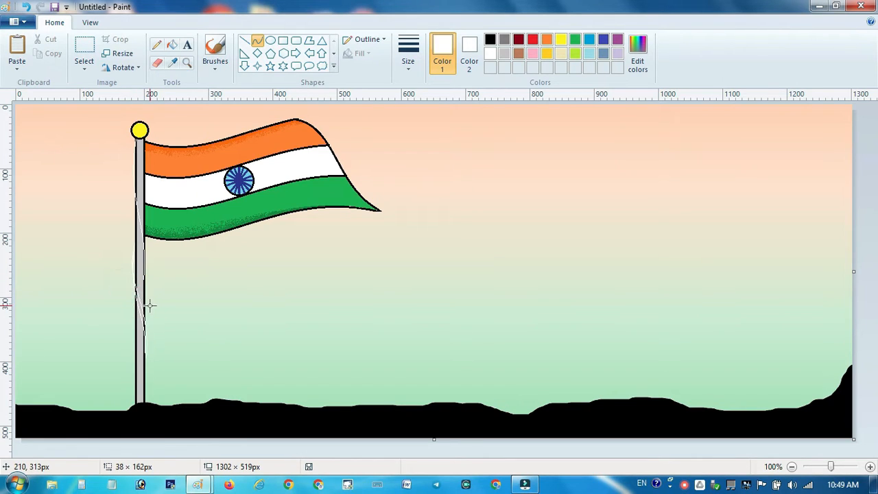
pyautogui.click(197, 295)
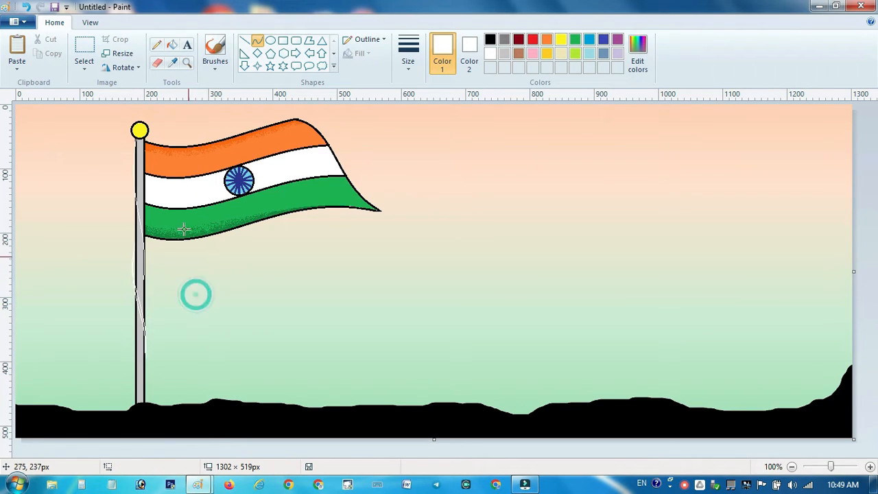
pyautogui.click(215, 67)
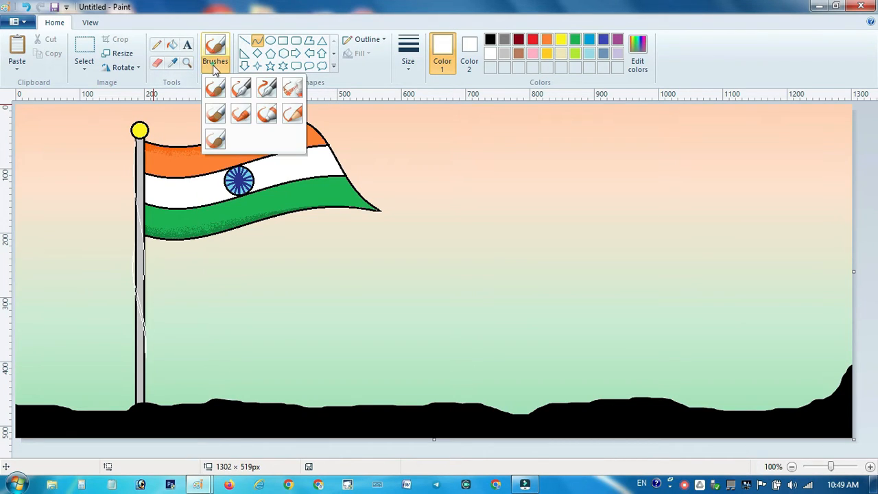
pyautogui.click(293, 88)
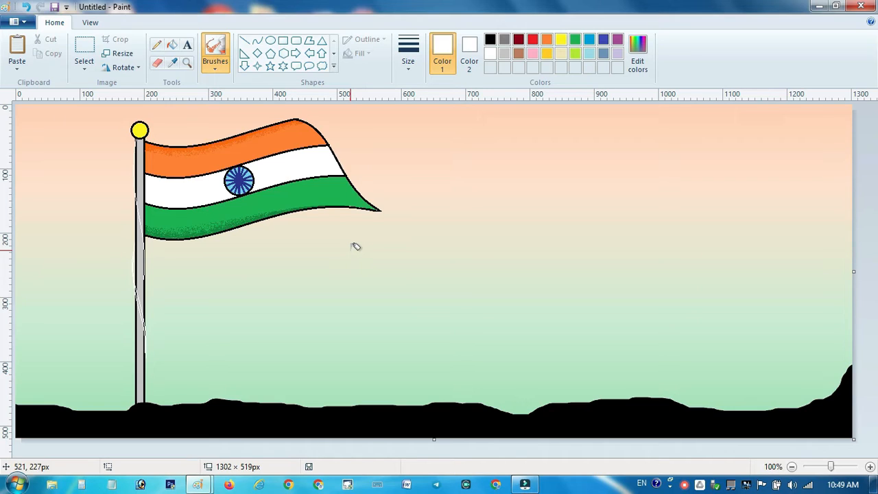
pyautogui.click(589, 39)
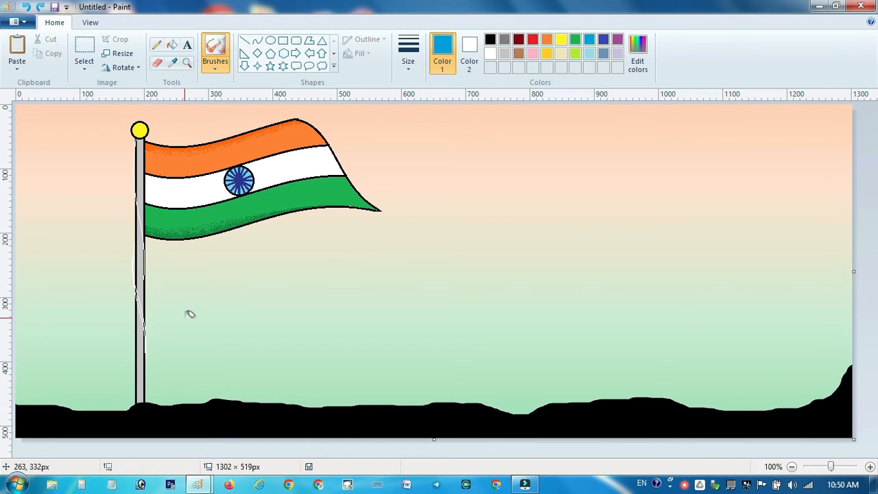
pyautogui.click(79, 44)
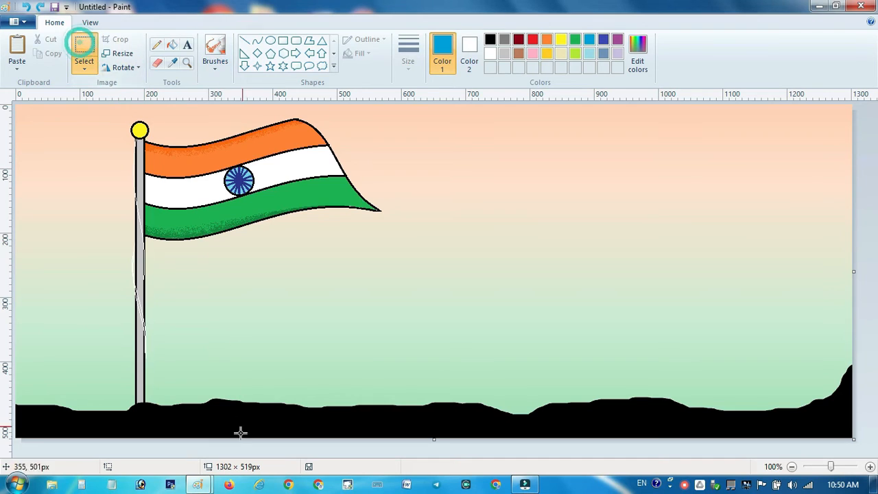
# Switch to the flag drawing on the plain white background and clear its full-canvas selection
pyautogui.moveTo(197, 485)
pyautogui.click(157, 416)
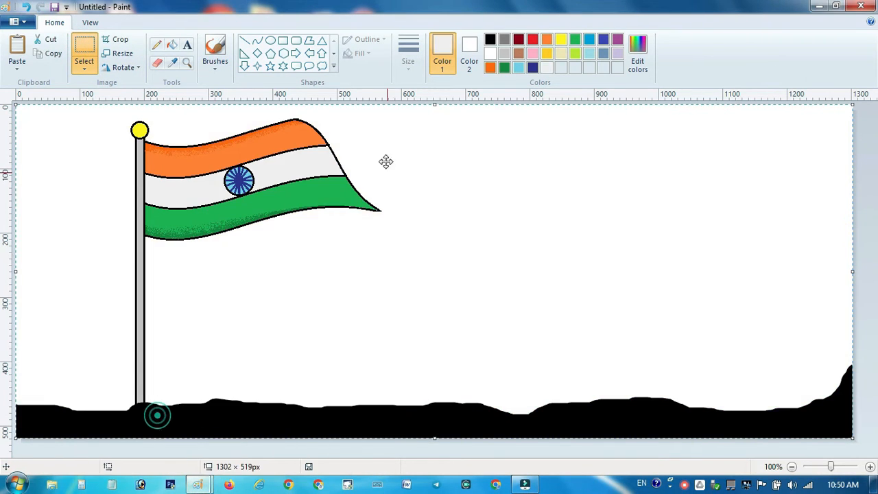
pyautogui.click(80, 54)
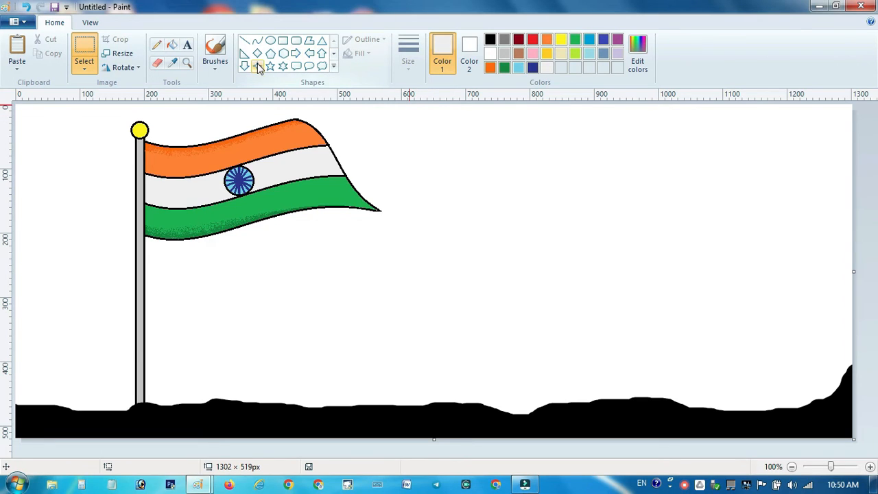
# Draw a red circle outline about 71 px wide in the empty area beside the flag, then enlarge it slightly and reposition it
pyautogui.click(270, 40)
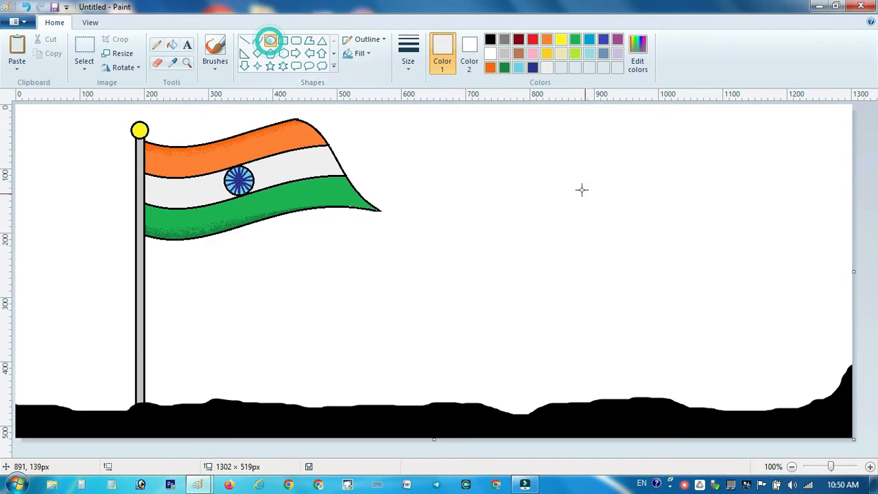
pyautogui.moveTo(564, 177); pyautogui.dragTo(612, 223)
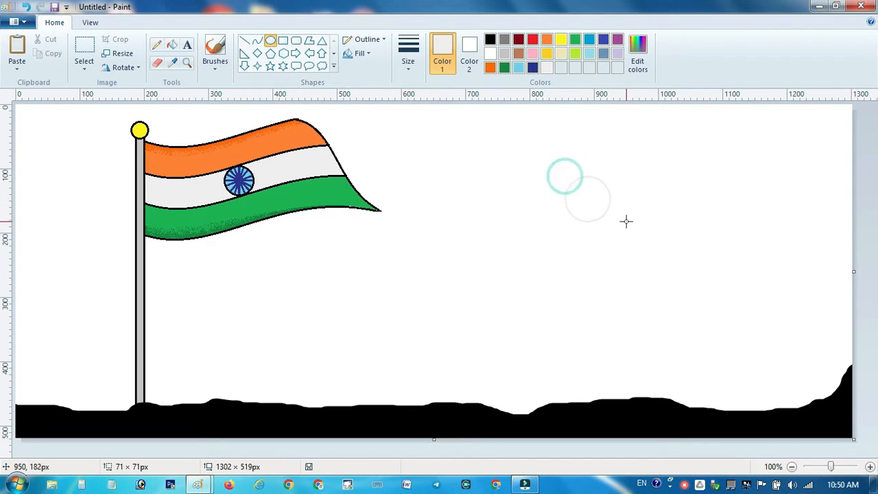
pyautogui.click(490, 39)
pyautogui.click(532, 39)
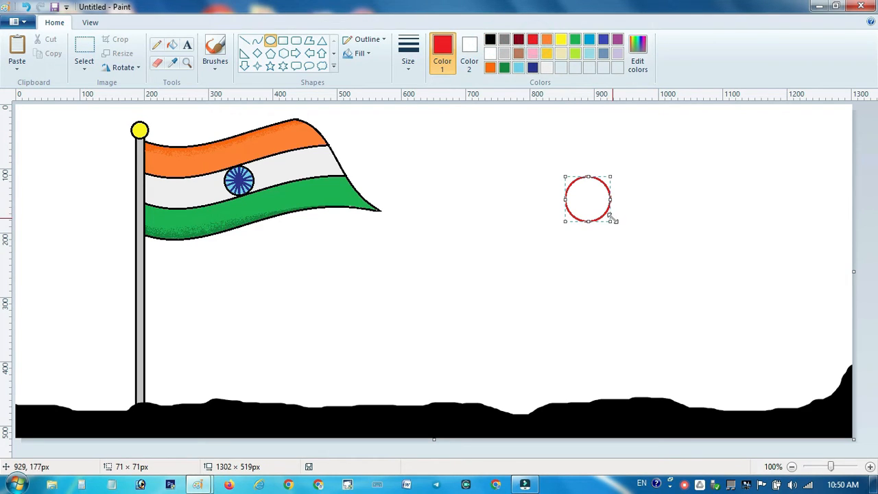
pyautogui.moveTo(613, 218); pyautogui.dragTo(609, 189)
pyautogui.click(542, 184)
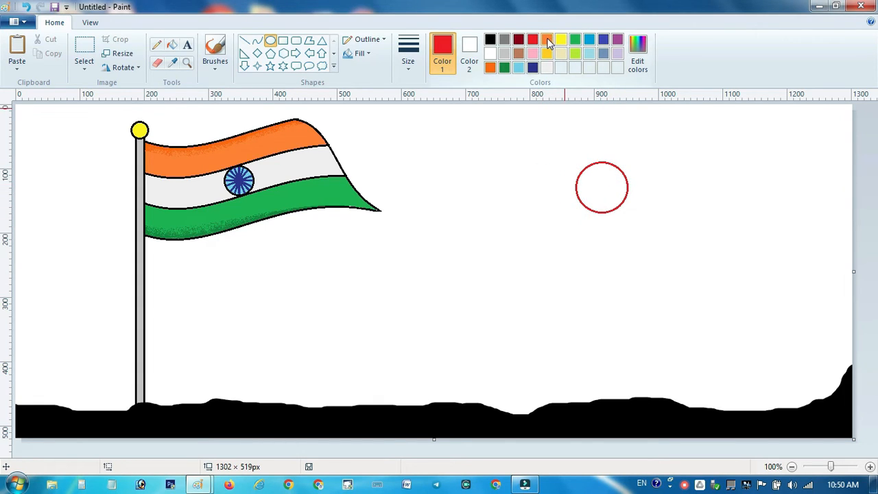
# Draw a green circle about 83 × 87 px to the lower left of the red one and a blue circle about 76 × 80 px to its lower right
pyautogui.click(574, 39)
pyautogui.moveTo(535, 204)
pyautogui.mouseDown()
pyautogui.moveTo(596, 255)
pyautogui.moveTo(579, 240)
pyautogui.moveTo(588, 241)
pyautogui.mouseUp()
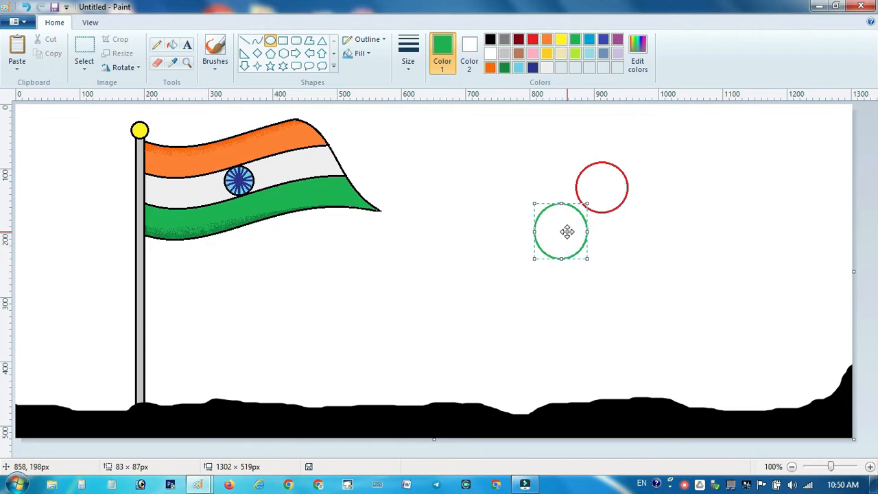
pyautogui.click(629, 247)
pyautogui.click(589, 39)
pyautogui.moveTo(640, 201); pyautogui.dragTo(699, 272)
pyautogui.moveTo(673, 238)
pyautogui.mouseDown()
pyautogui.moveTo(656, 226)
pyautogui.moveTo(674, 243)
pyautogui.mouseUp()
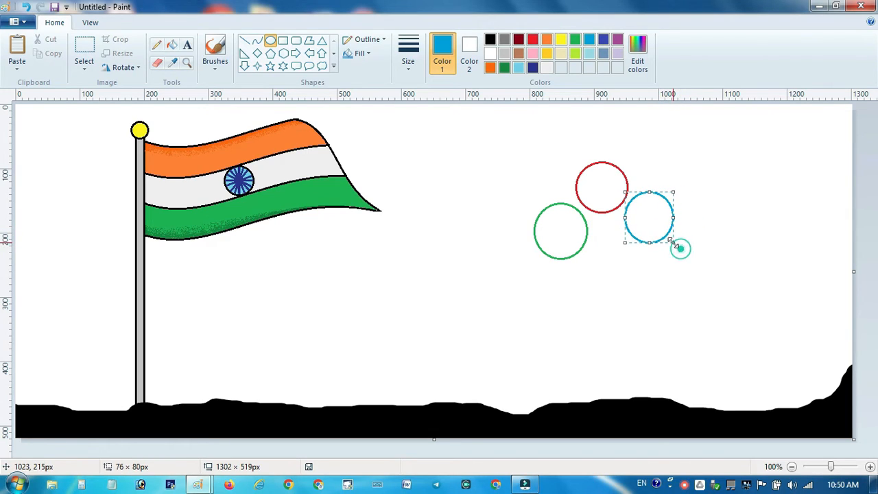
pyautogui.click(642, 146)
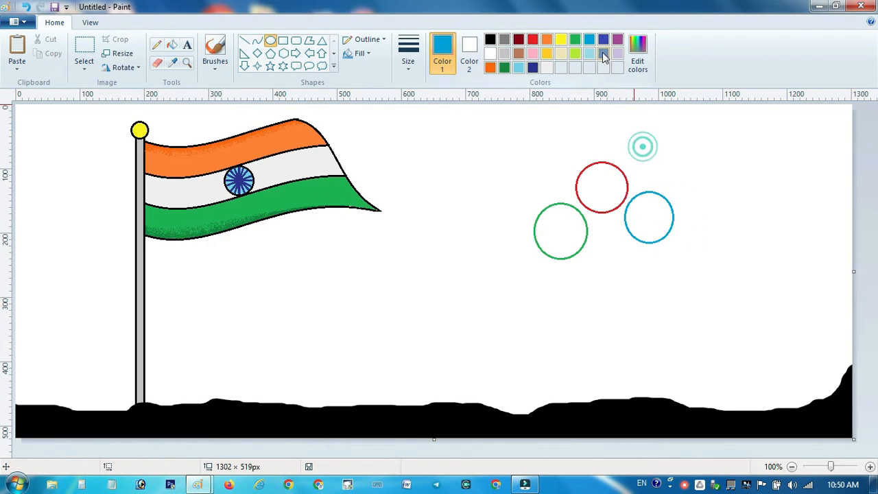
# Complete the ring with an orange circle about 87 px wide below the red one and a pink circle about 86 px wide beneath the blue one
pyautogui.click(547, 39)
pyautogui.moveTo(580, 258); pyautogui.dragTo(637, 314)
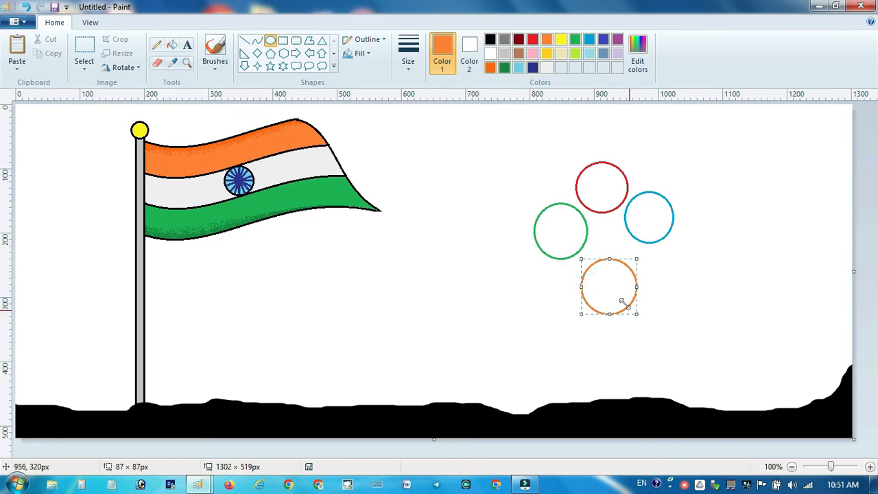
pyautogui.moveTo(601, 285); pyautogui.dragTo(592, 282)
pyautogui.click(519, 153)
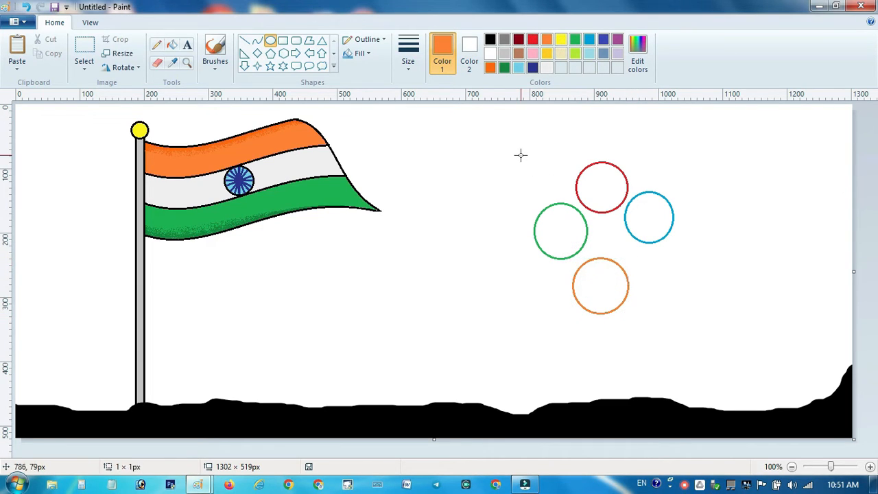
pyautogui.click(532, 68)
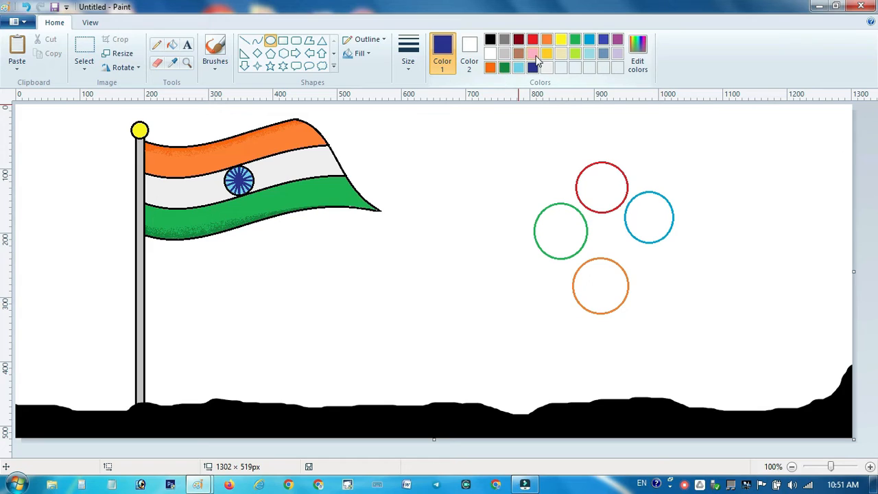
pyautogui.click(533, 53)
pyautogui.moveTo(631, 246); pyautogui.dragTo(656, 279)
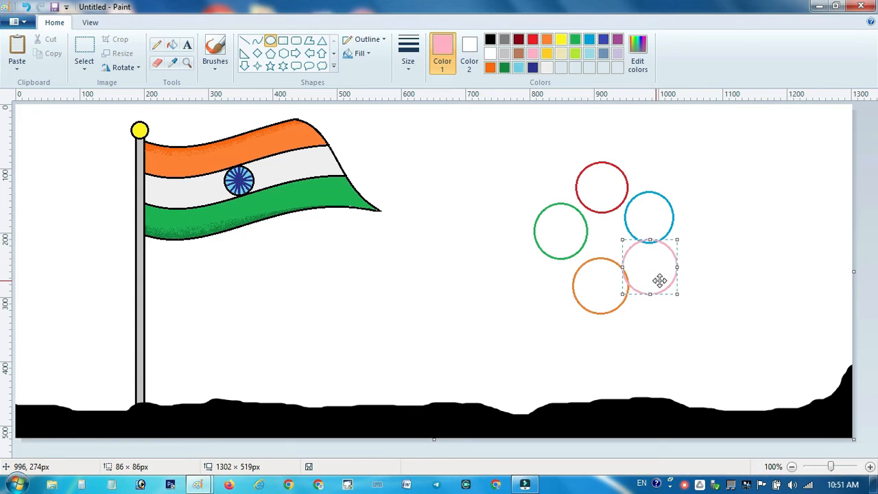
pyautogui.click(721, 278)
# Fill each of the five circles with its own outline color: pink, blue, red, green and orange
pyautogui.click(175, 48)
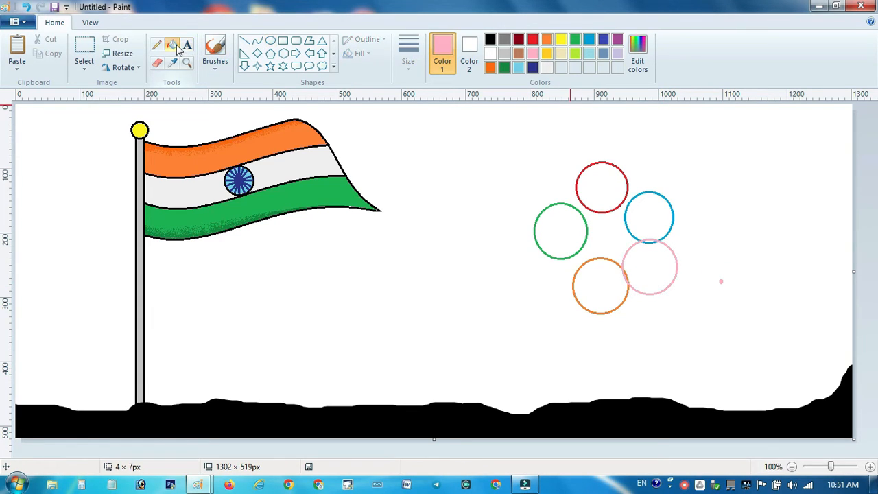
pyautogui.click(650, 267)
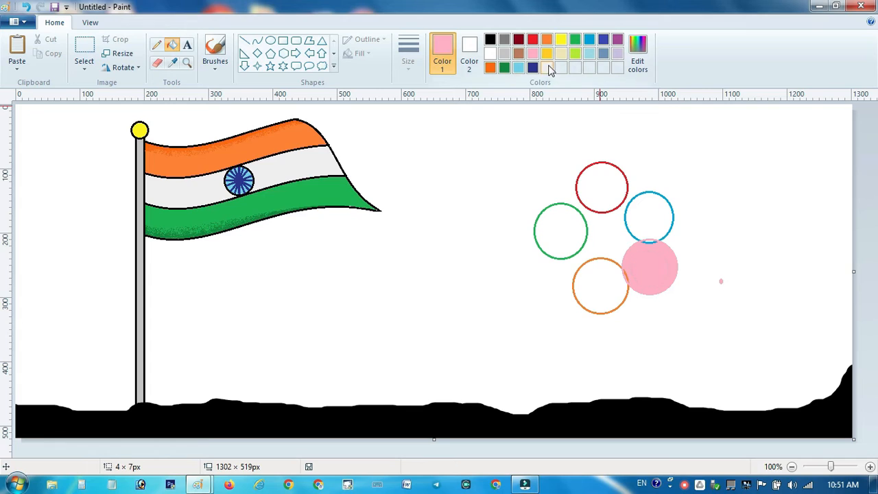
pyautogui.click(589, 40)
pyautogui.click(657, 200)
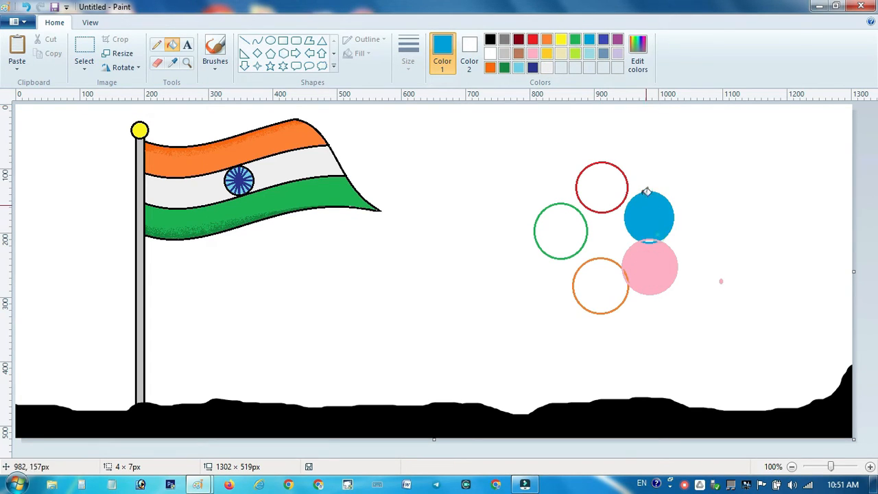
pyautogui.click(533, 42)
pyautogui.click(599, 190)
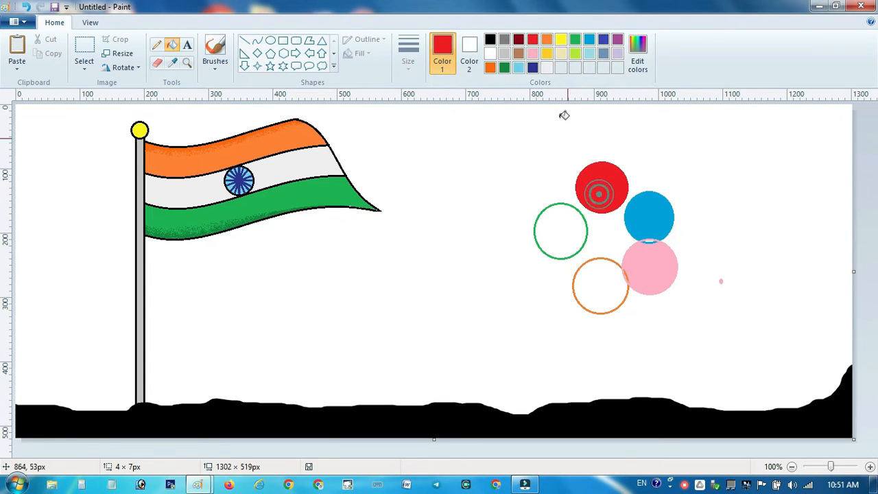
pyautogui.click(575, 39)
pyautogui.click(564, 230)
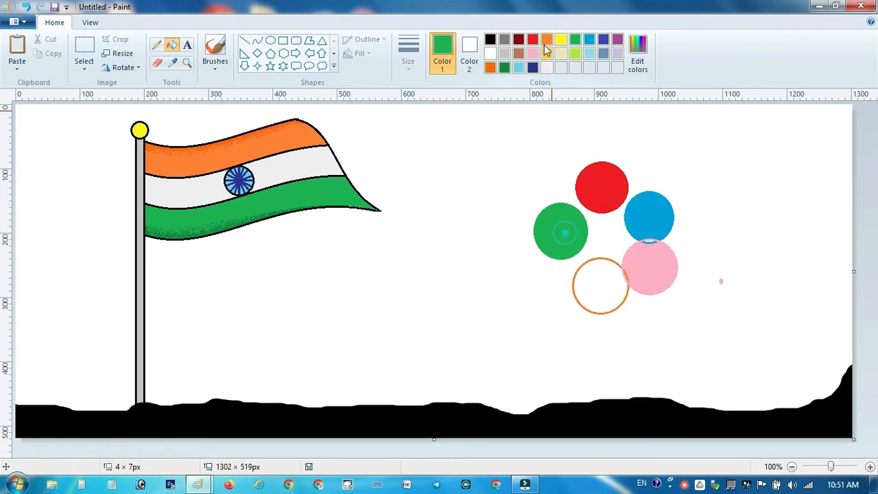
pyautogui.click(546, 40)
pyautogui.click(593, 287)
# Select the ring of five filled circles and shrink it to a tiny multicolored flower petal cluster
pyautogui.click(84, 47)
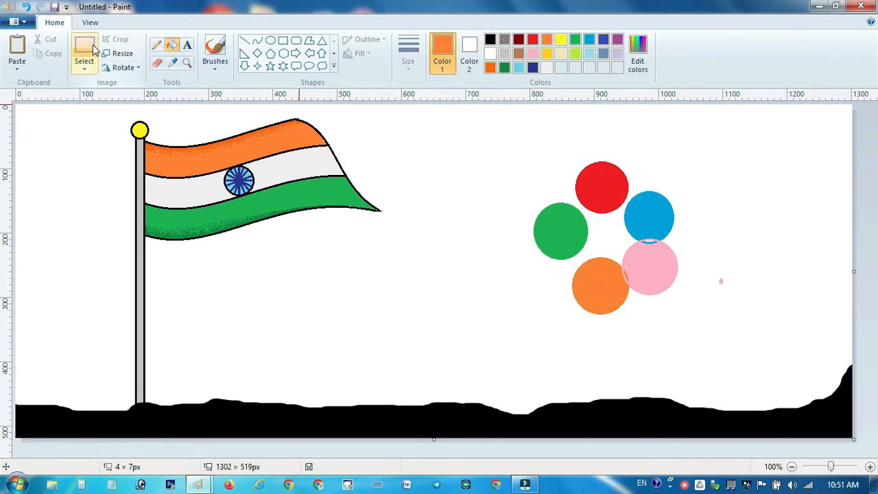
pyautogui.moveTo(518, 152); pyautogui.dragTo(530, 172)
pyautogui.click(546, 192)
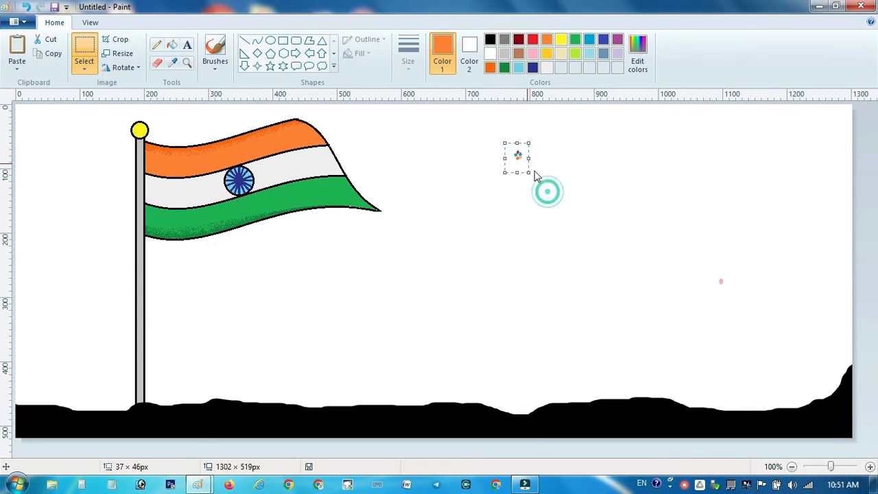
# Reselect the tiny petal cluster with a tighter frame of about 27 × 34 px and copy it
pyautogui.moveTo(506, 144); pyautogui.dragTo(524, 167)
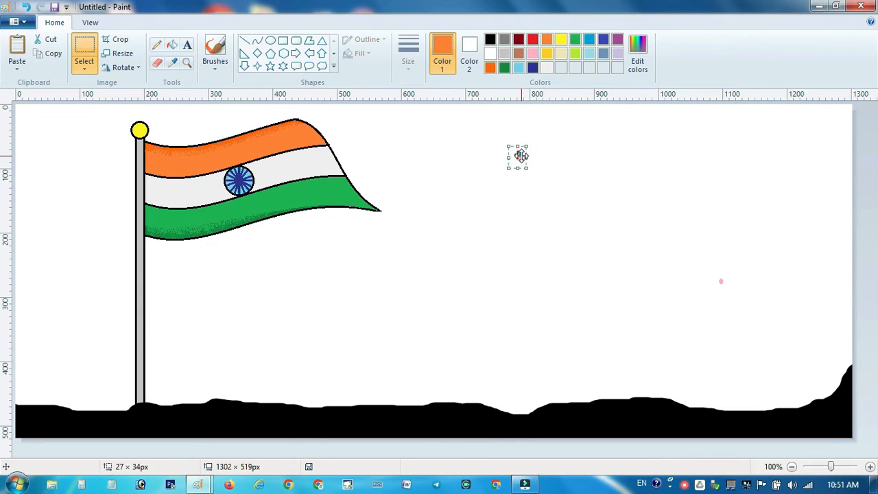
pyautogui.rightClick(518, 157)
pyautogui.click(546, 180)
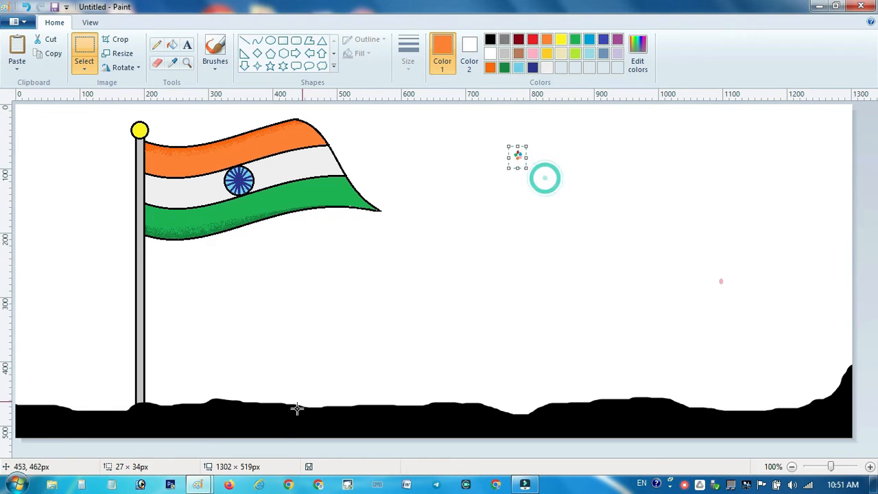
# Switch to the gradient background image and paste copies of the petal cluster on both sides of the flagpole's lower half
pyautogui.moveTo(209, 486)
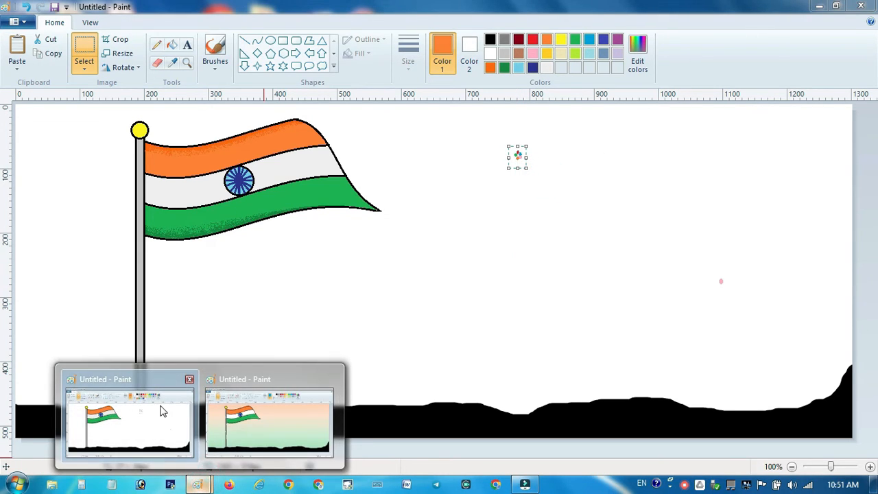
pyautogui.click(276, 409)
pyautogui.hotkey('ctrl', 'v')
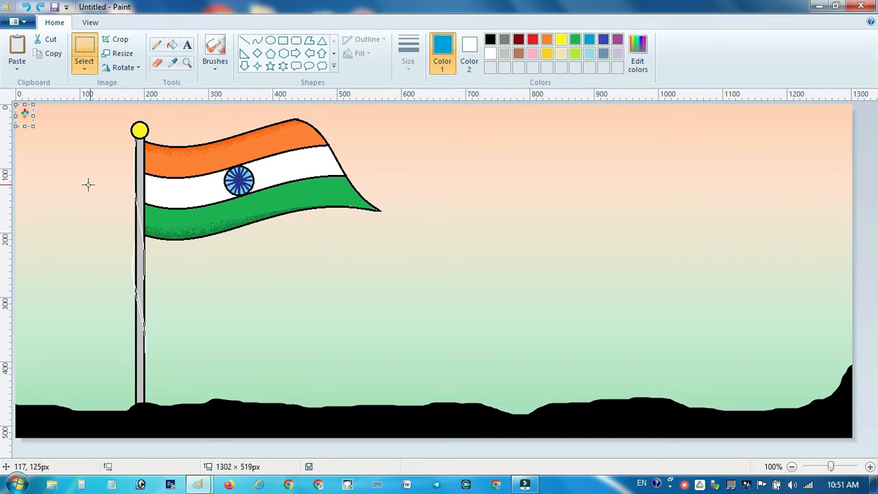
pyautogui.moveTo(26, 117); pyautogui.dragTo(143, 362)
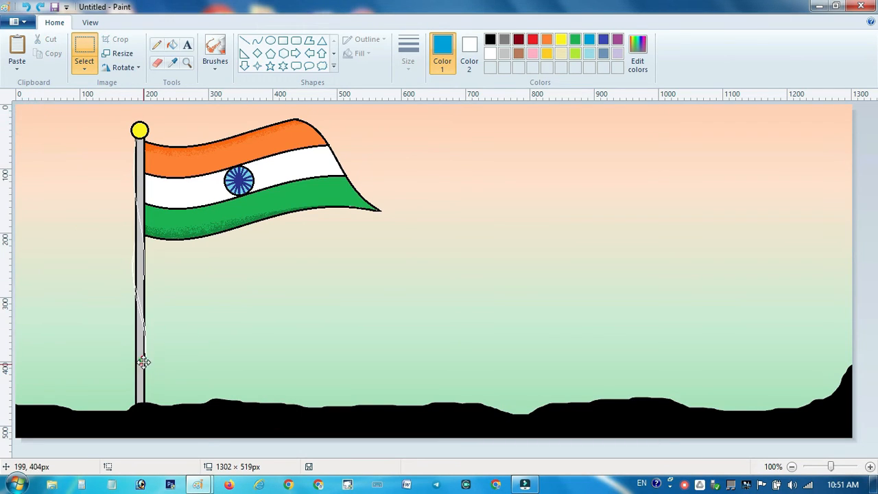
pyautogui.hotkey('ctrl', 'v')
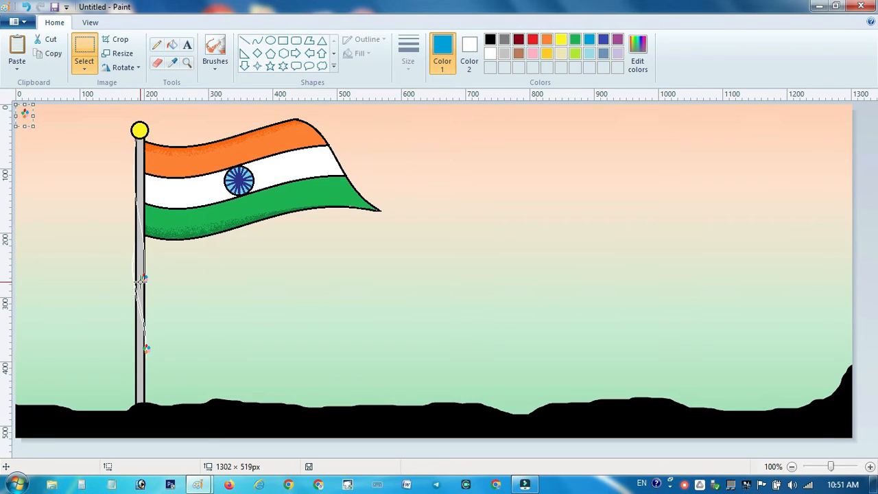
pyautogui.moveTo(21, 113); pyautogui.dragTo(132, 320)
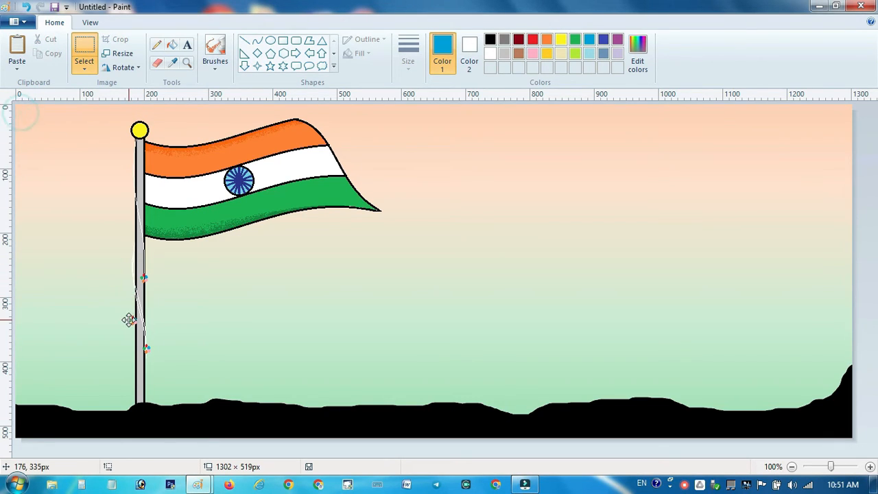
# Paste three more petal clusters around the lower flagpole: one to its left, one to its right and one at its foot
pyautogui.hotkey('ctrl', 'v')
pyautogui.moveTo(24, 115); pyautogui.dragTo(128, 401)
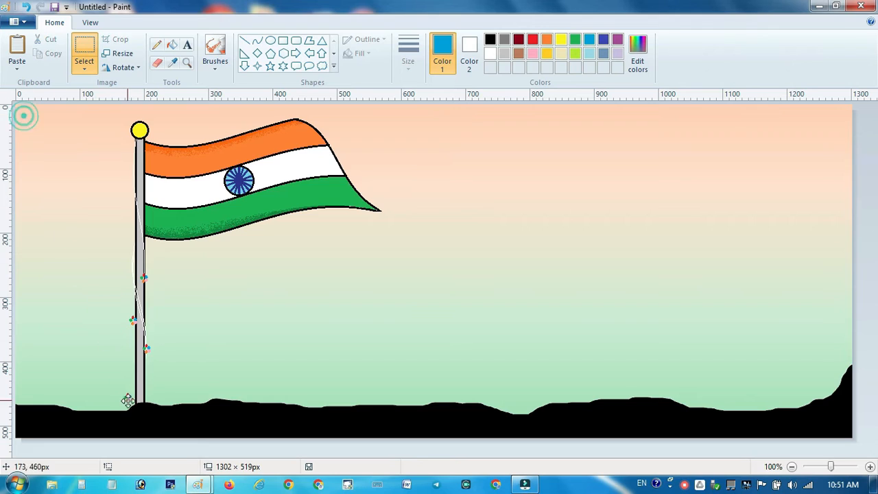
pyautogui.hotkey('ctrl', 'v')
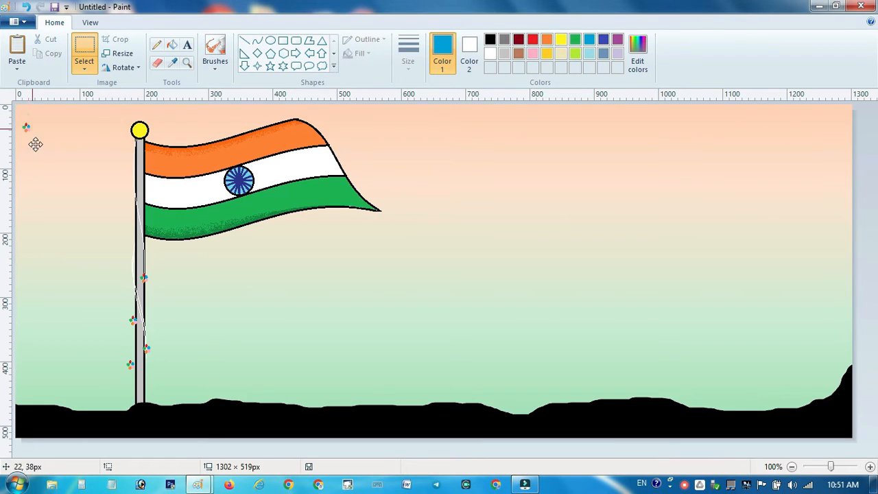
pyautogui.moveTo(166, 372); pyautogui.dragTo(162, 370)
pyautogui.hotkey('ctrl', 'v')
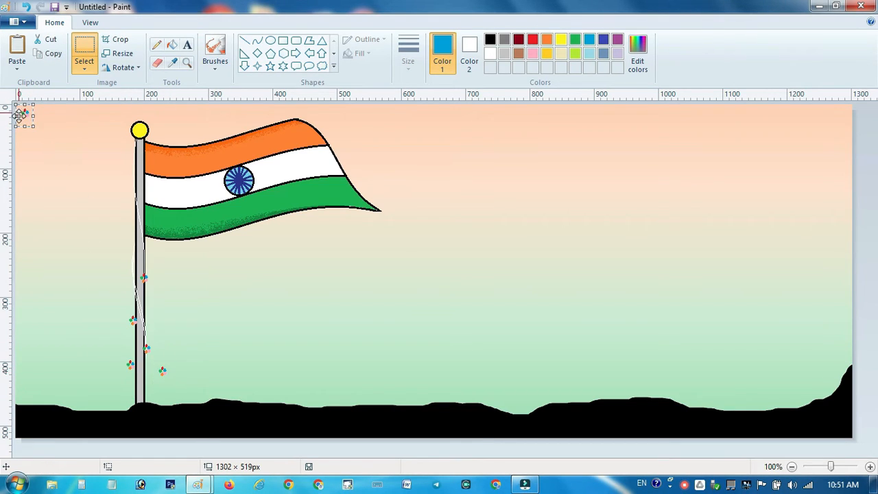
pyautogui.moveTo(19, 116); pyautogui.dragTo(129, 404)
# Paste one petal cluster on the hill edge left of the flagpole and another beside the pole just below the flag
pyautogui.hotkey('ctrl', 'v')
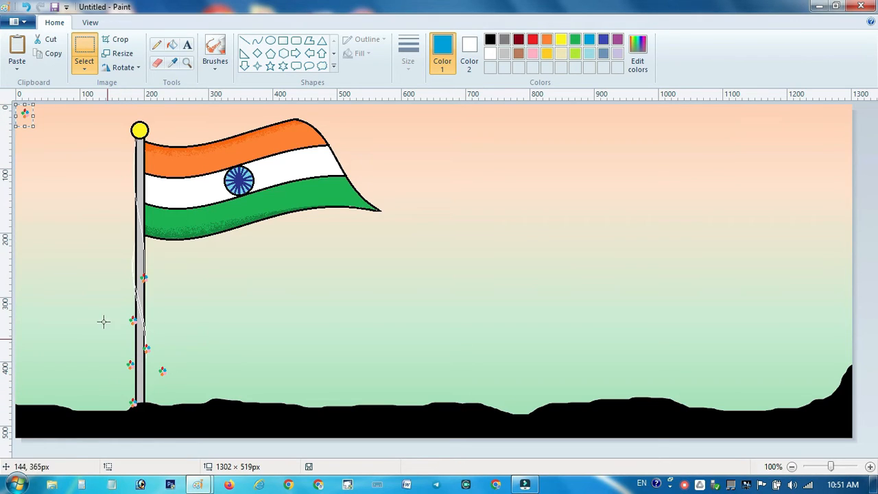
pyautogui.moveTo(24, 120); pyautogui.dragTo(100, 407)
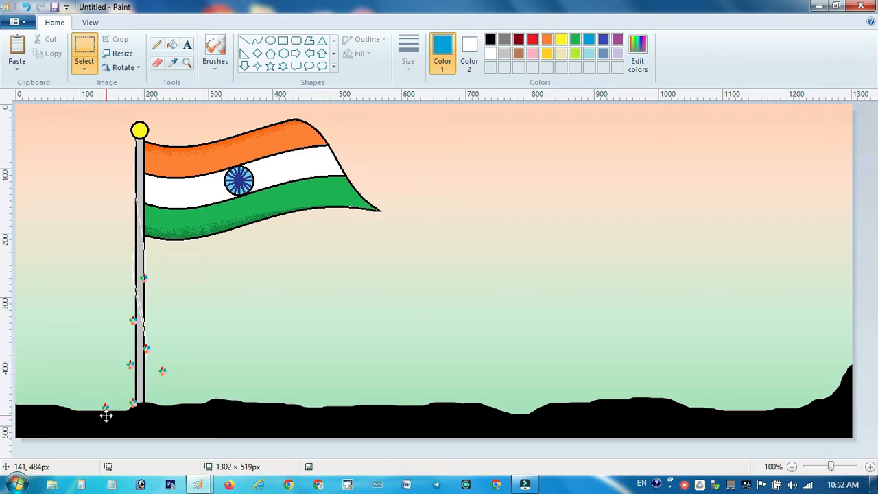
pyautogui.moveTo(109, 412); pyautogui.dragTo(109, 411)
pyautogui.hotkey('ctrl', 'v')
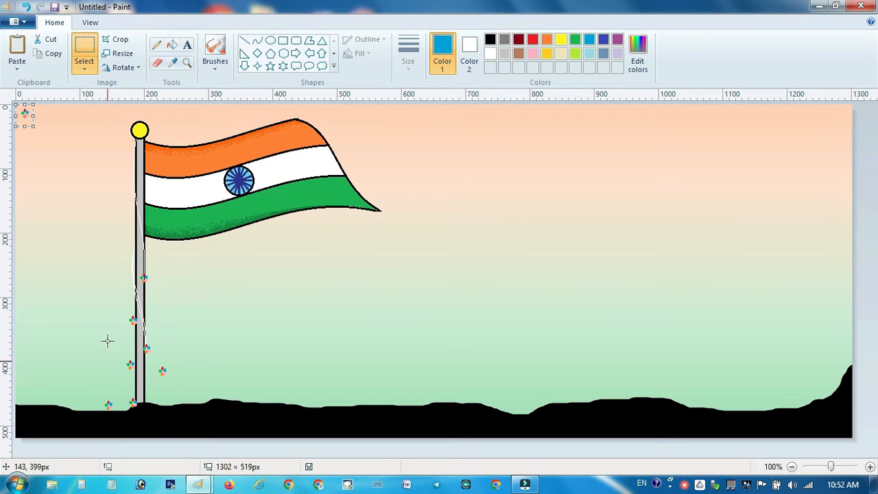
pyautogui.moveTo(24, 115); pyautogui.dragTo(172, 405)
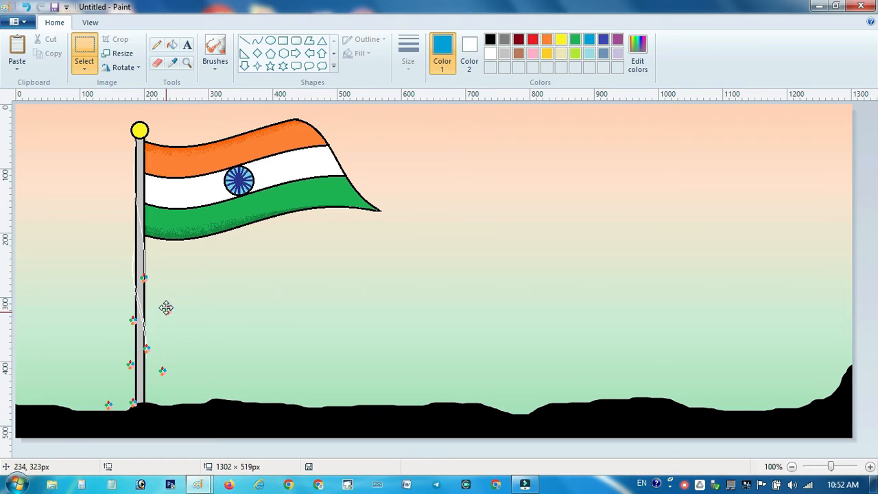
pyautogui.moveTo(130, 247); pyautogui.dragTo(130, 247)
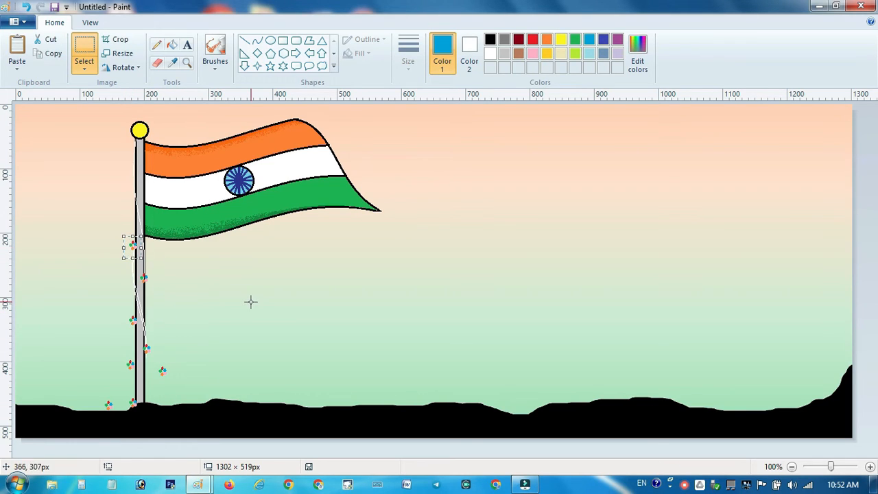
# Add the word INDIAN in blue bold Arial, size 100, in a text box about 813 × 174 px below the flag
pyautogui.click(187, 45)
pyautogui.moveTo(261, 242); pyautogui.dragTo(783, 351)
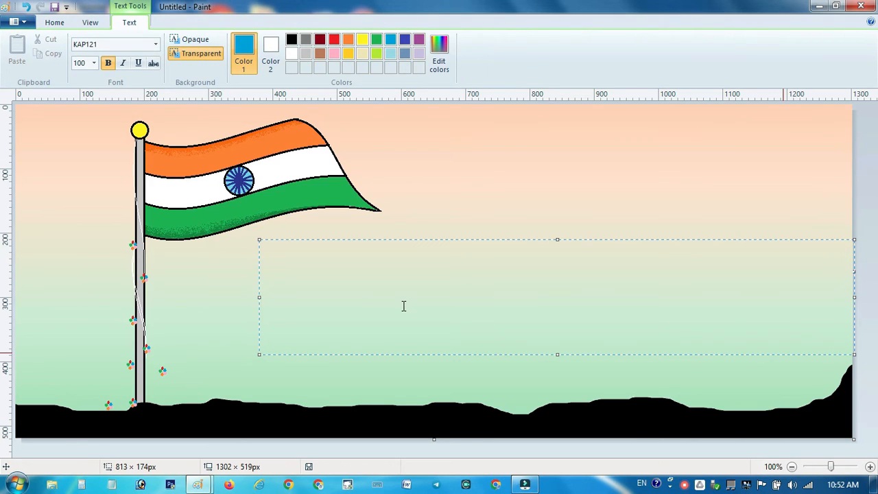
pyautogui.click(89, 44)
pyautogui.write('Arial')
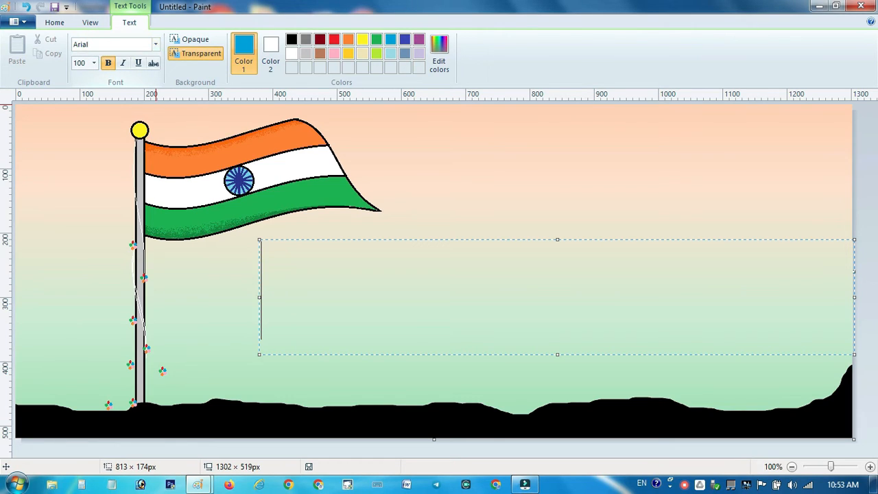
pyautogui.press('Return')
pyautogui.write('IN')
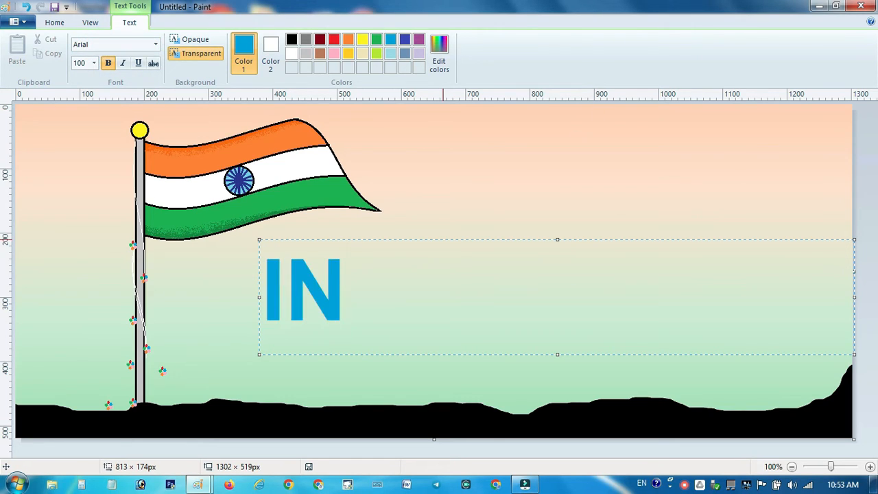
pyautogui.write('DIAN')
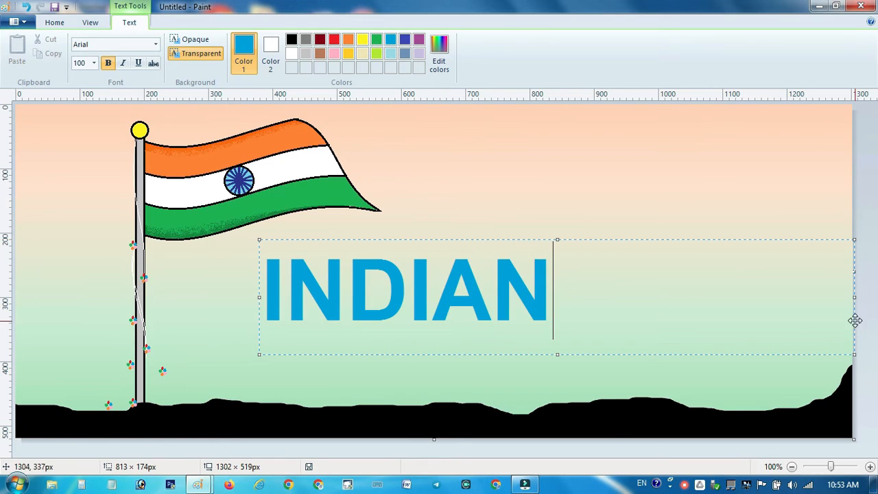
# Narrow the text box to about 505 px wide and move the word to the area below the flag's tip
pyautogui.moveTo(855, 300); pyautogui.dragTo(580, 312)
pyautogui.moveTo(447, 240); pyautogui.dragTo(556, 235)
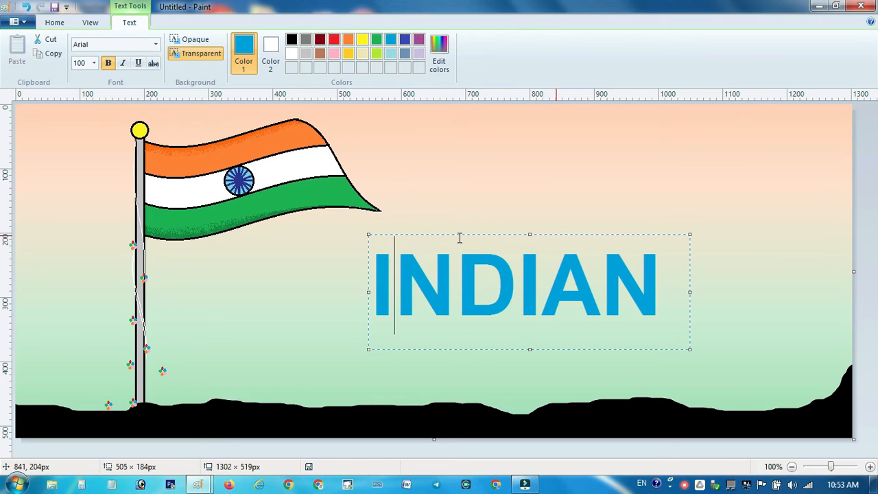
pyautogui.moveTo(455, 235); pyautogui.dragTo(419, 249)
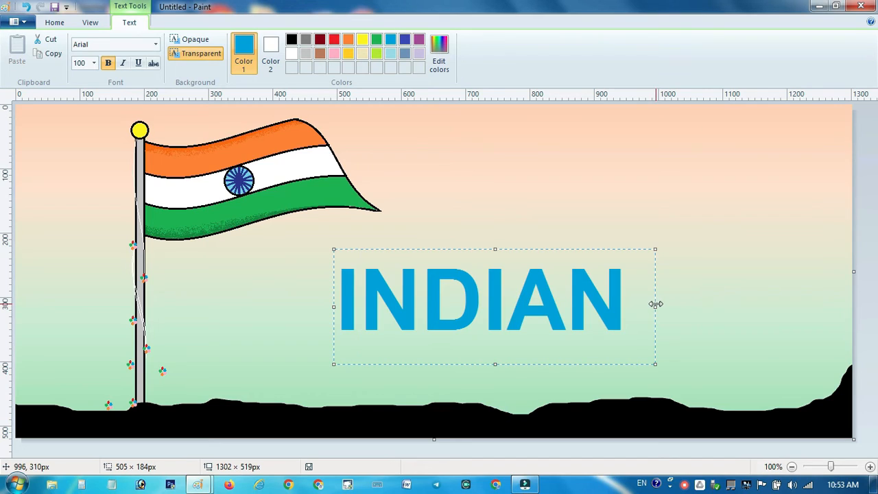
# Widen the text box to about 621 px and insert spaces between all letters of INDIAN
pyautogui.moveTo(655, 307); pyautogui.dragTo(729, 299)
pyautogui.click(446, 309)
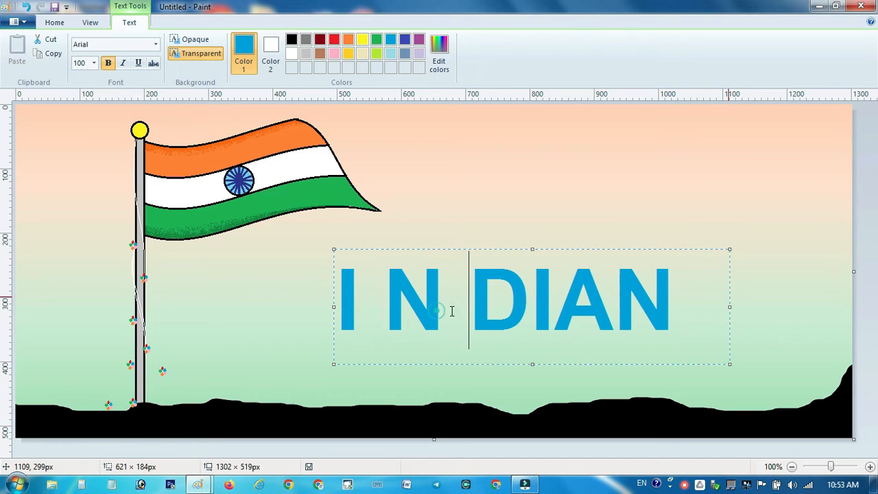
pyautogui.click(530, 307)
pyautogui.click(580, 306)
pyautogui.click(660, 297)
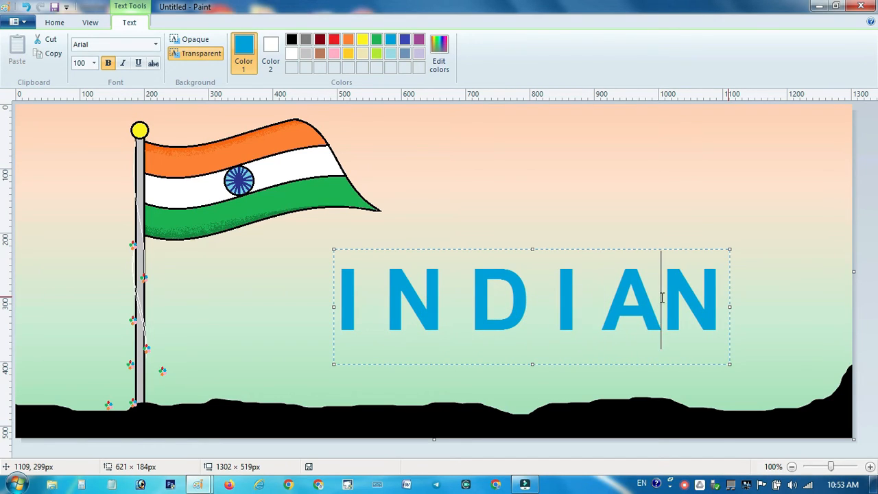
# Resize the text box to about 739 × 177 px and lower the word so its base overlaps the black hills
pyautogui.moveTo(730, 343); pyautogui.dragTo(805, 345)
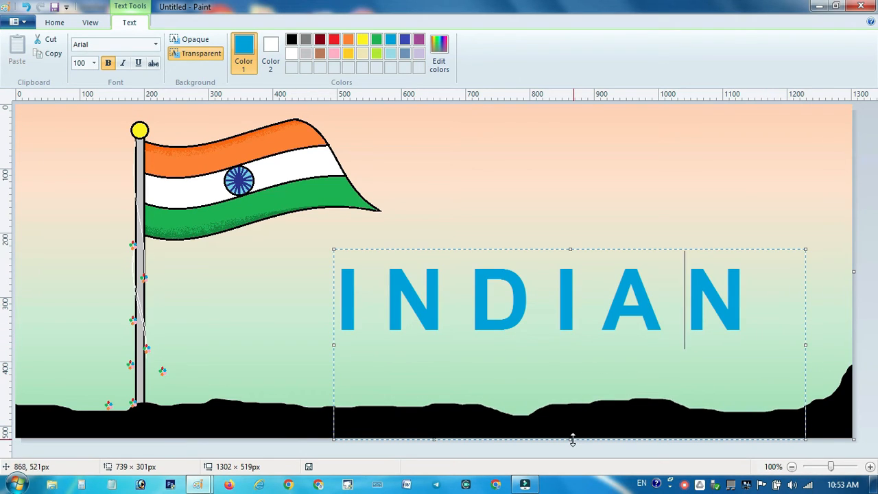
pyautogui.moveTo(571, 439); pyautogui.dragTo(563, 360)
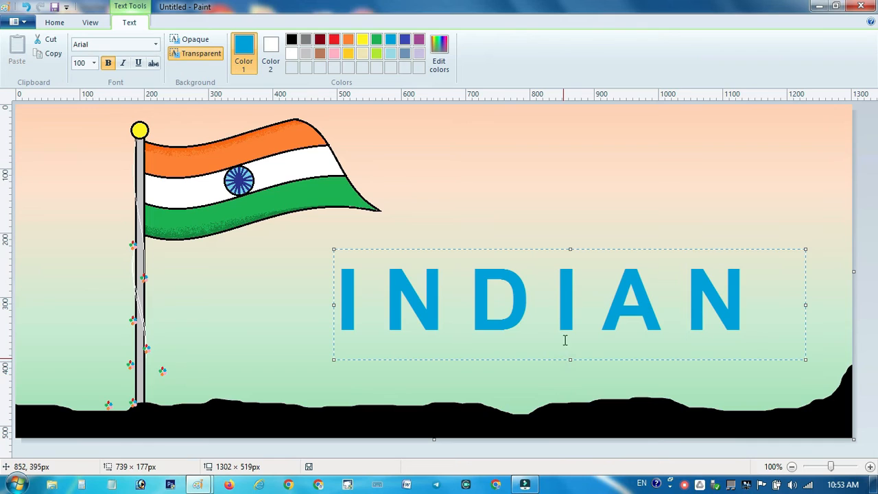
pyautogui.moveTo(533, 249); pyautogui.dragTo(530, 328)
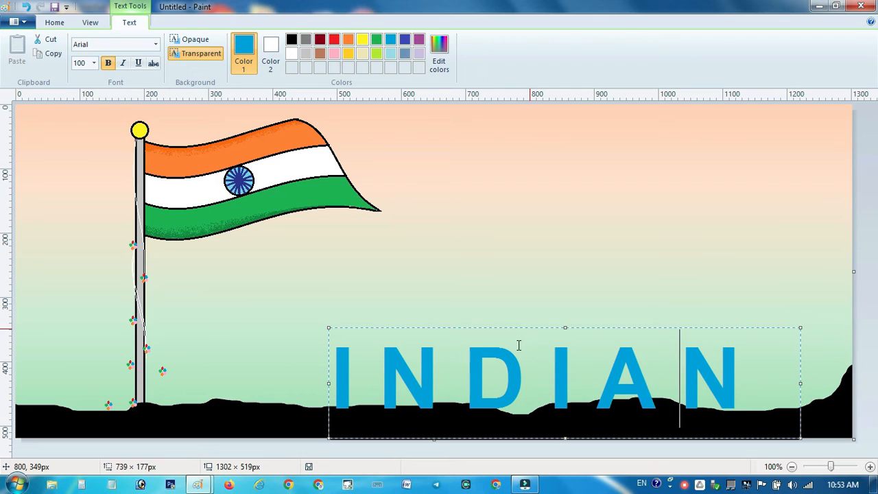
# Recolor the whole word INDIAN black
pyautogui.hotkey('ctrl', 'a')
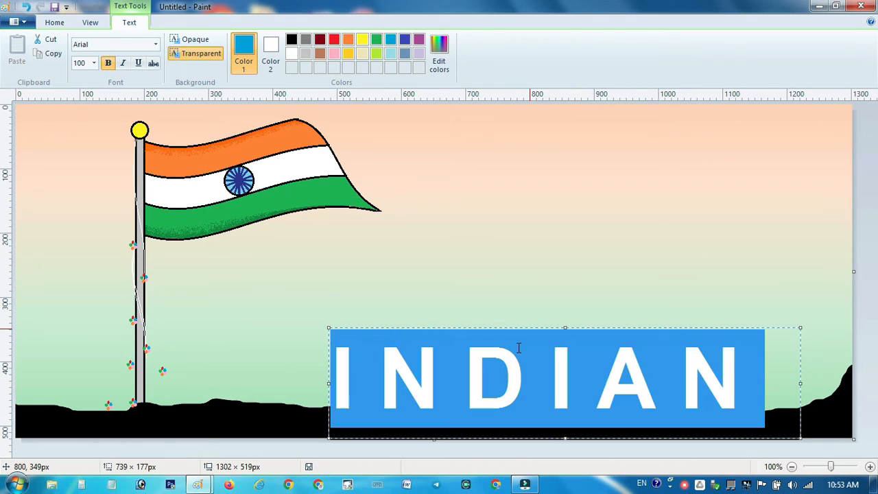
pyautogui.click(291, 39)
pyautogui.click(447, 374)
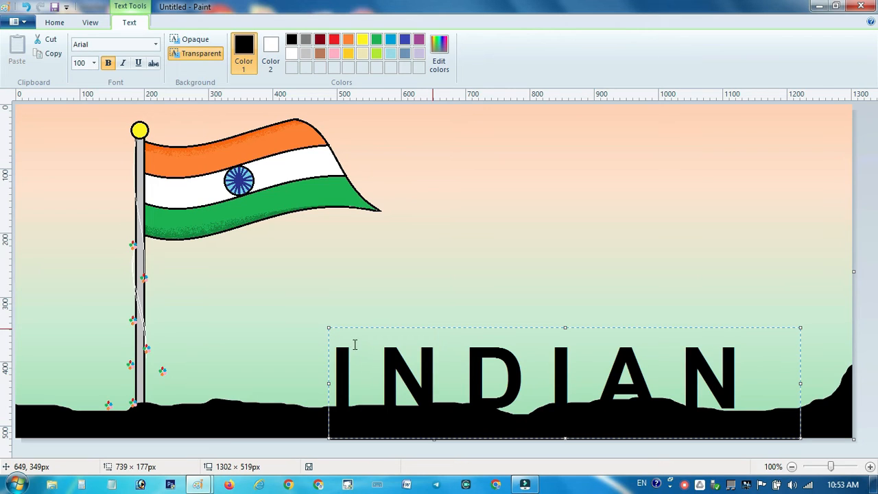
# Enlarge the text box to about 955 × 252 px and set the word's font size to 140
pyautogui.moveTo(327, 325); pyautogui.dragTo(215, 277)
pyautogui.hotkey('ctrl', 'a')
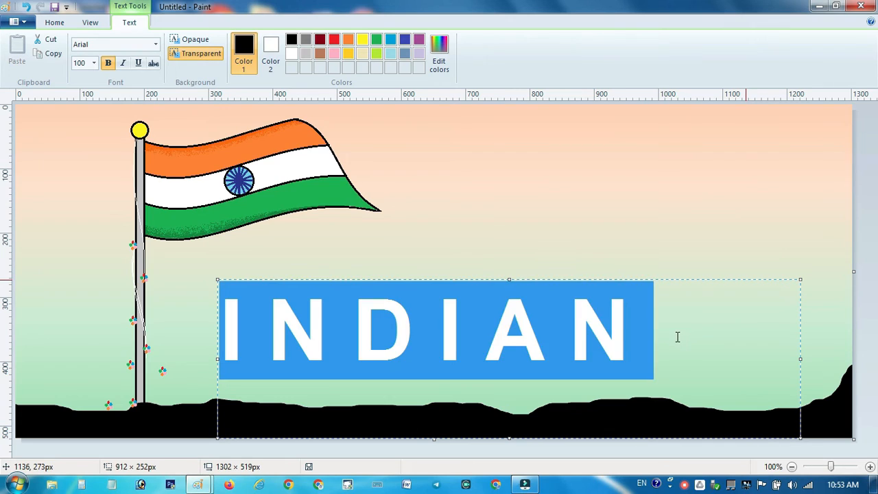
pyautogui.hotkey('ctrl', 'shift', '.')
pyautogui.hotkey('ctrl', 'shift', '.')
pyautogui.hotkey('ctrl', 'shift', '.')
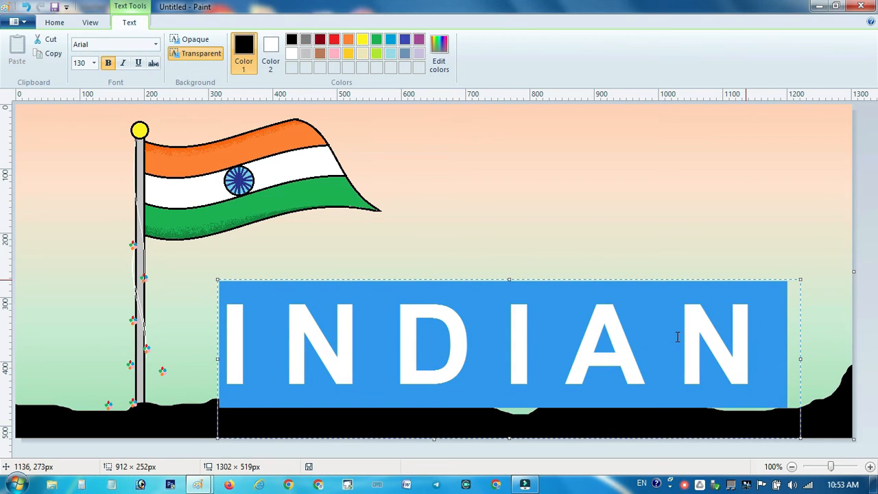
pyautogui.hotkey('ctrl', 'shift', '.')
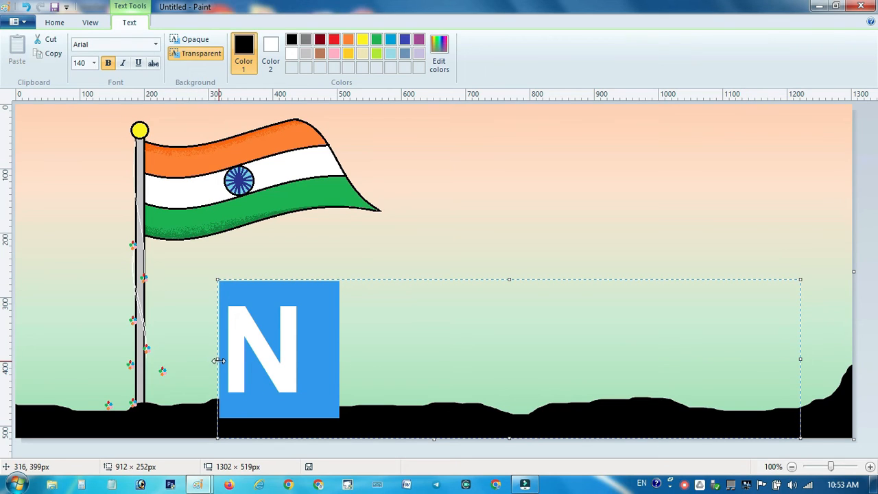
pyautogui.moveTo(218, 360); pyautogui.dragTo(190, 360)
pyautogui.click(419, 332)
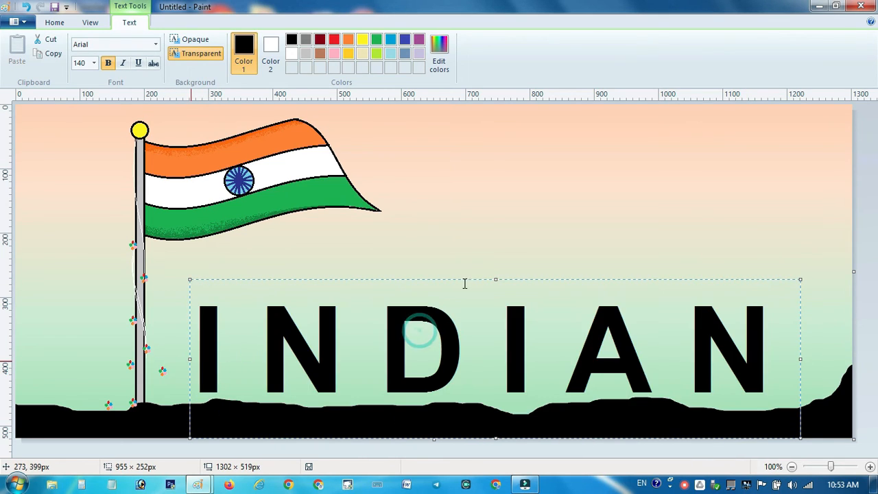
# Shorten the text box to about 223 px high, sink the letters' bases into the hills beside the flagpole, and commit the text
pyautogui.moveTo(460, 279); pyautogui.dragTo(461, 281)
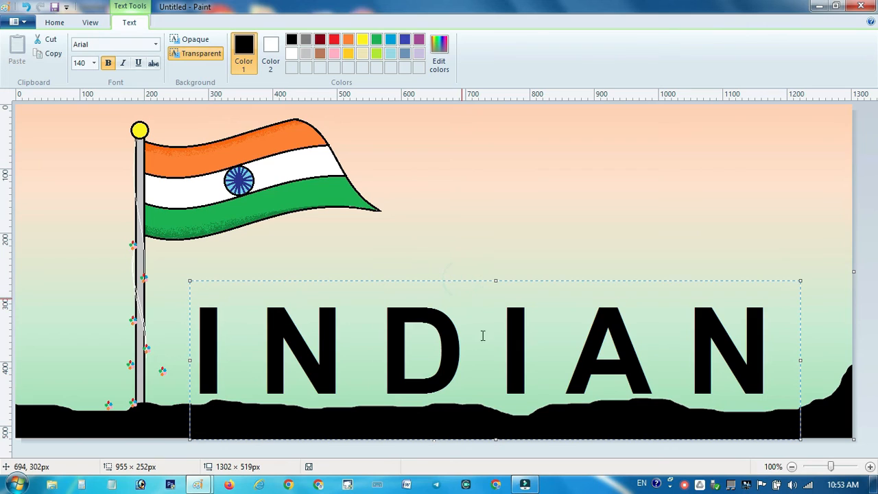
pyautogui.moveTo(495, 439); pyautogui.dragTo(495, 420)
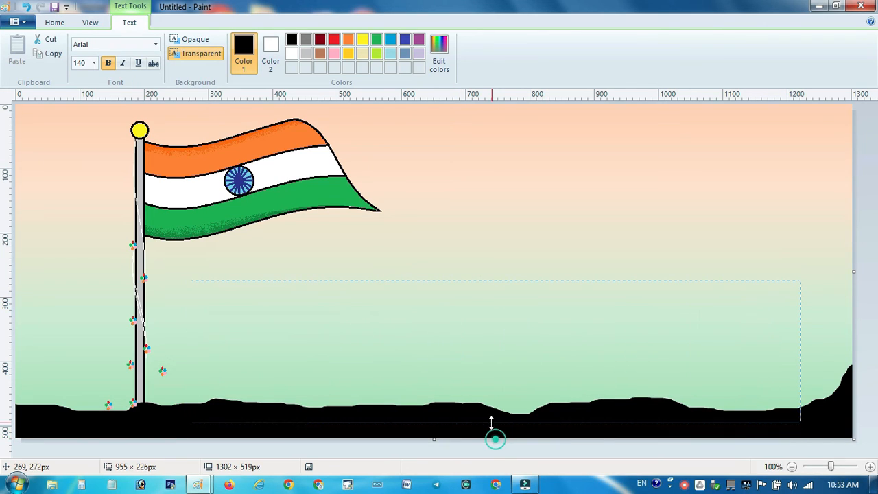
pyautogui.moveTo(460, 280); pyautogui.dragTo(487, 314)
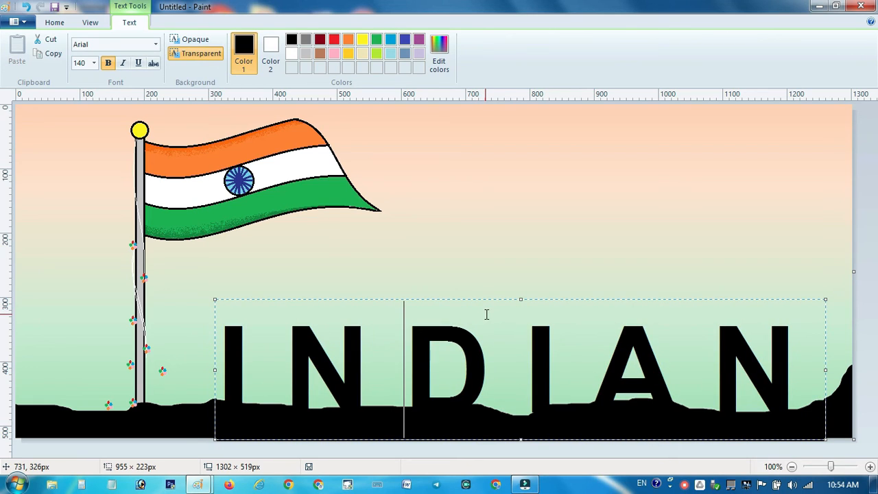
pyautogui.click(506, 197)
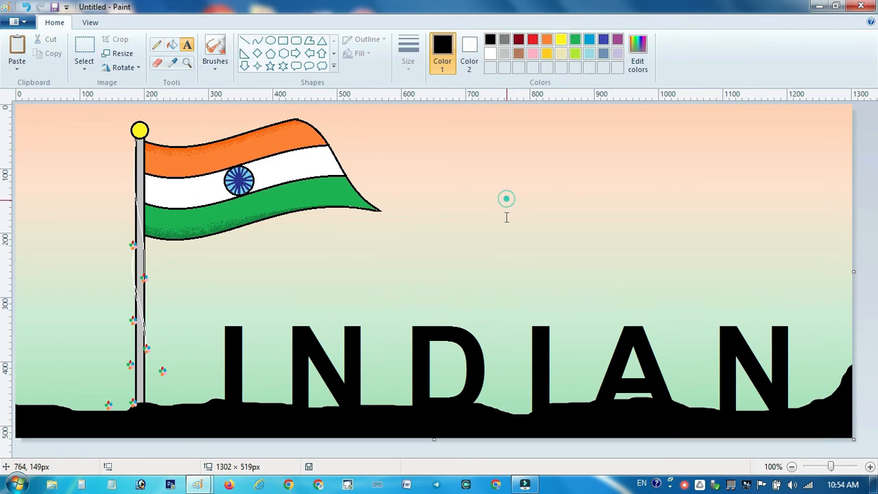
pyautogui.click(84, 47)
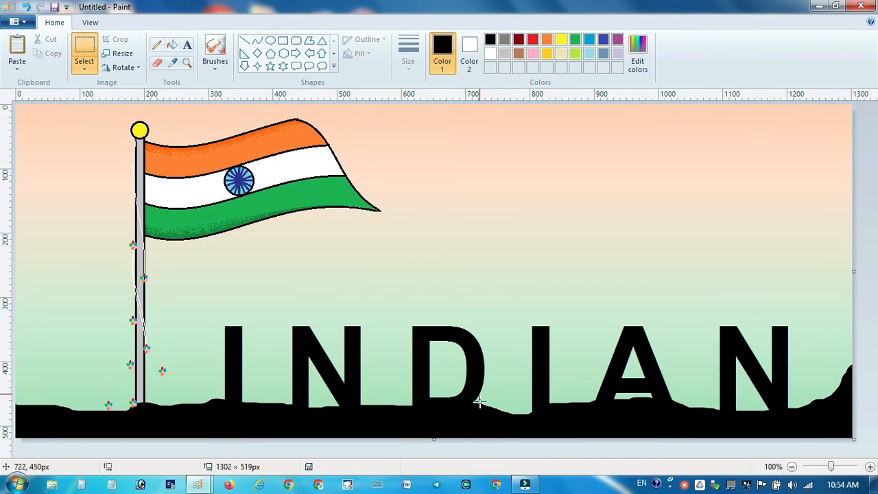
# Draw a white rectangle outline about 1301 × 519 px around the whole canvas as a border
pyautogui.click(283, 40)
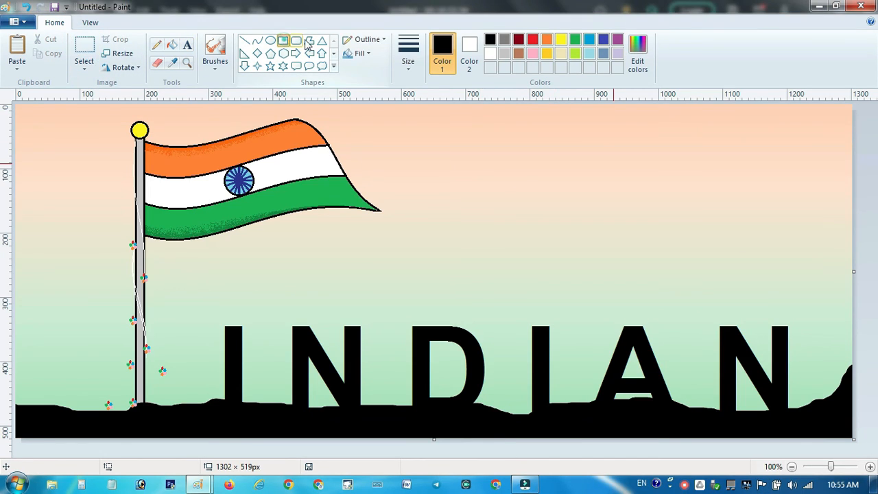
pyautogui.click(490, 54)
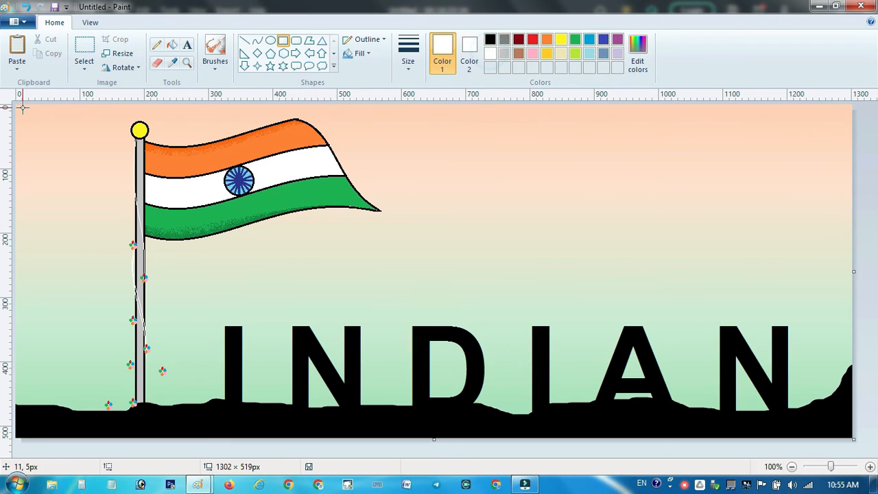
pyautogui.moveTo(15, 105); pyautogui.dragTo(852, 437)
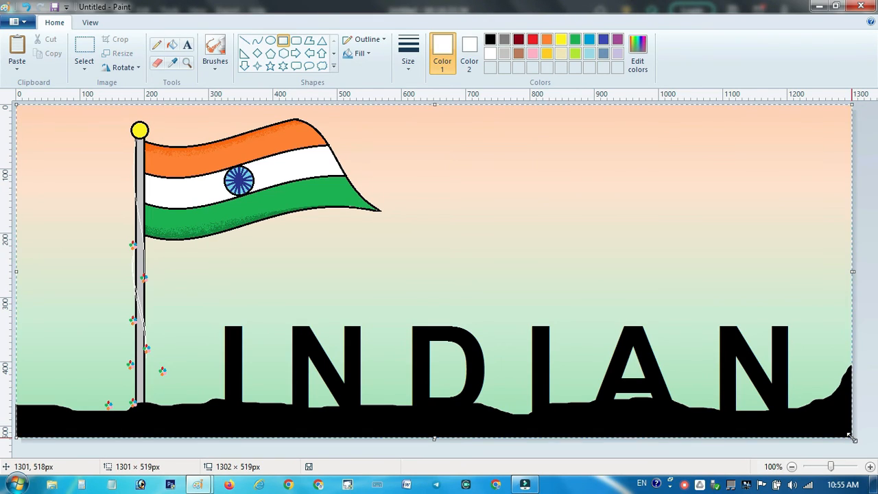
pyautogui.click(81, 48)
# View the bordered flag picture in full screen
pyautogui.click(87, 23)
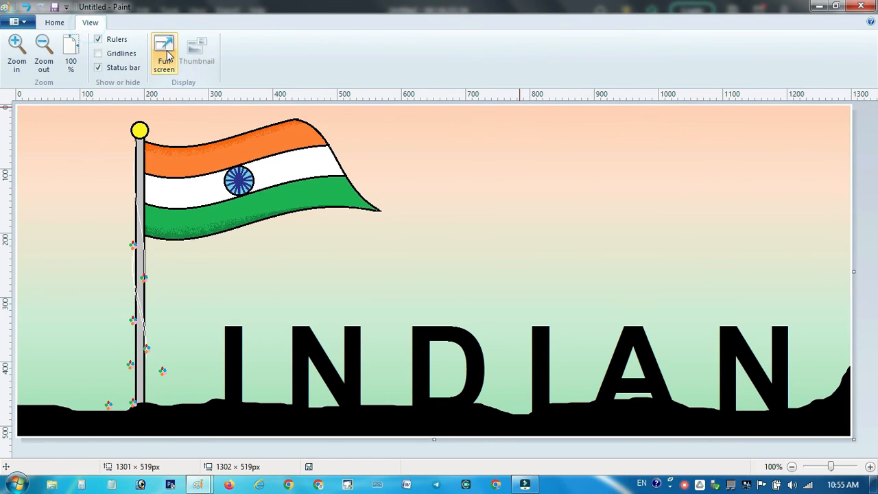
pyautogui.click(166, 52)
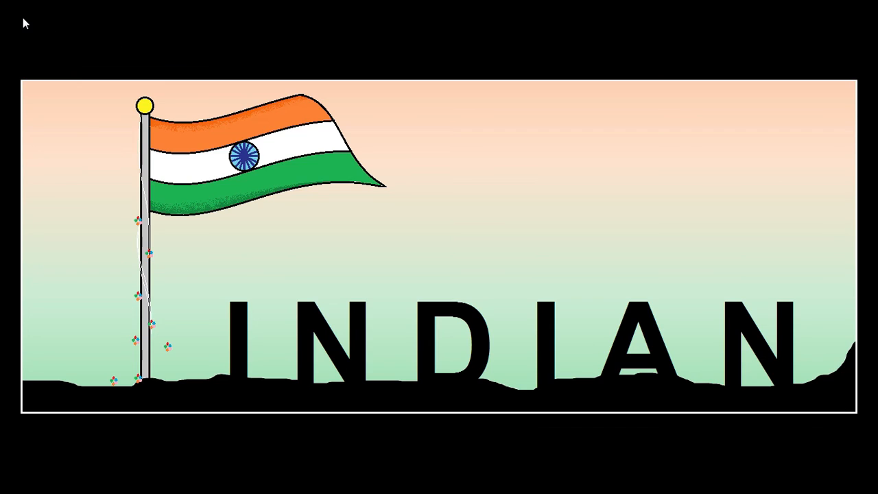